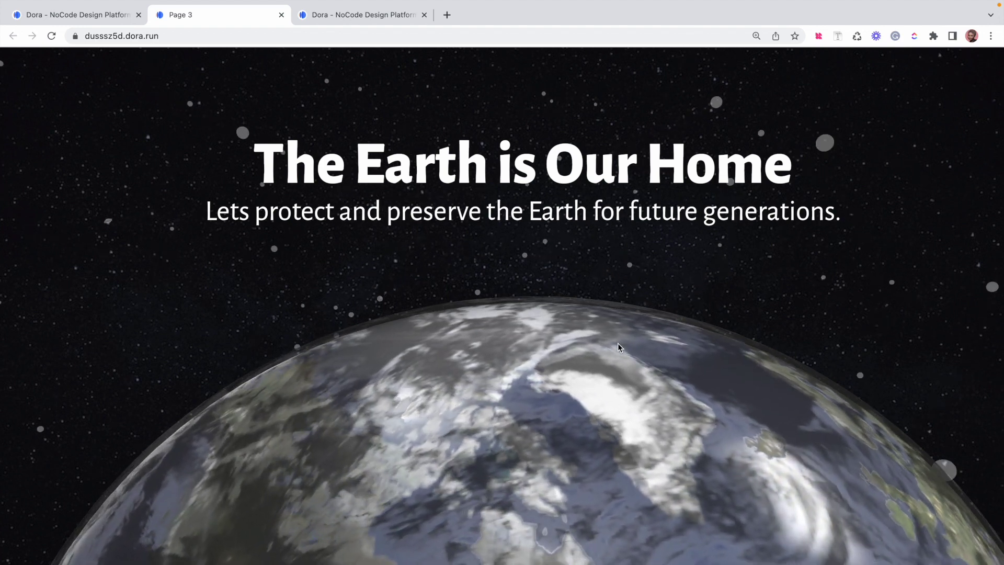
Scroll the published Page 3 Earth preview to its 'Good Bye, Human' ending, then switch to the dora.run tab
scroll(626, 438, down, 3)
scroll(626, 438, down, 5)
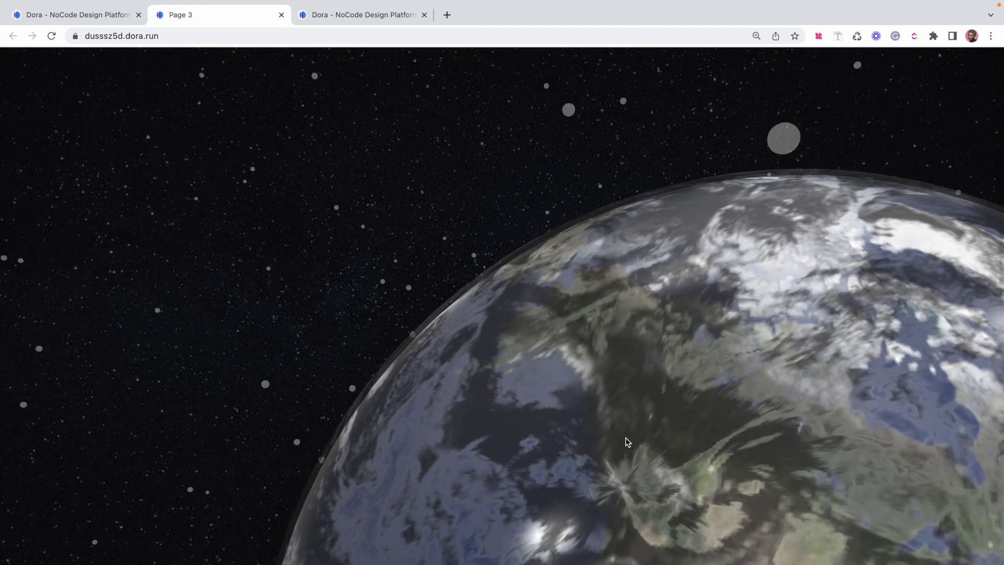
scroll(627, 440, down, 3)
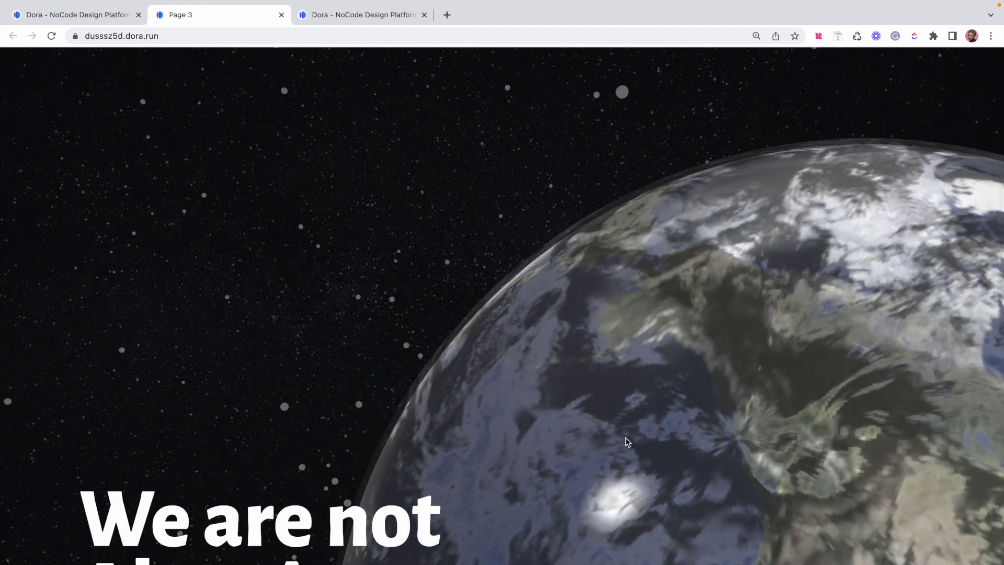
scroll(625, 438, down, 5)
scroll(626, 437, down, 5)
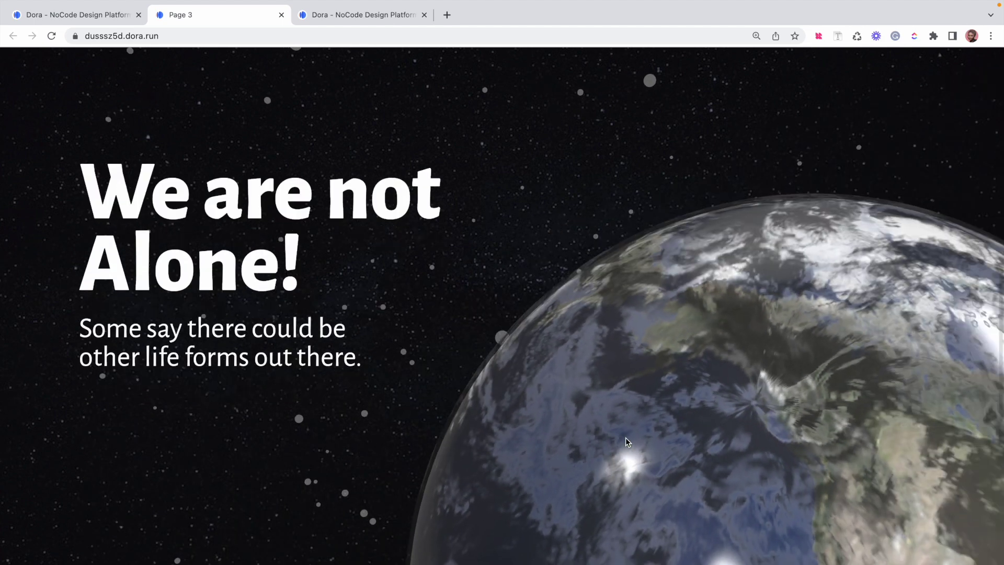
scroll(626, 438, down, 5)
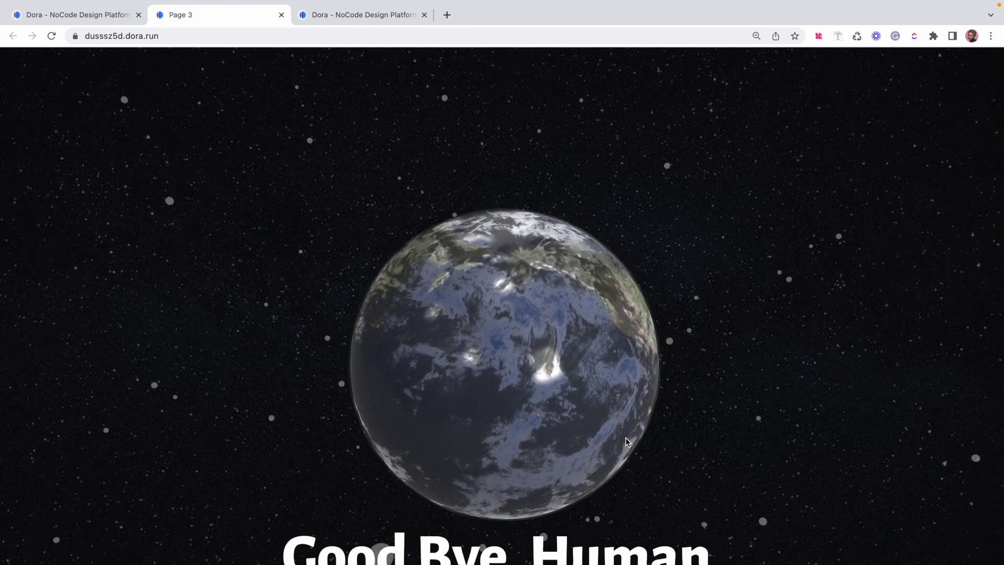
scroll(627, 439, down, 1)
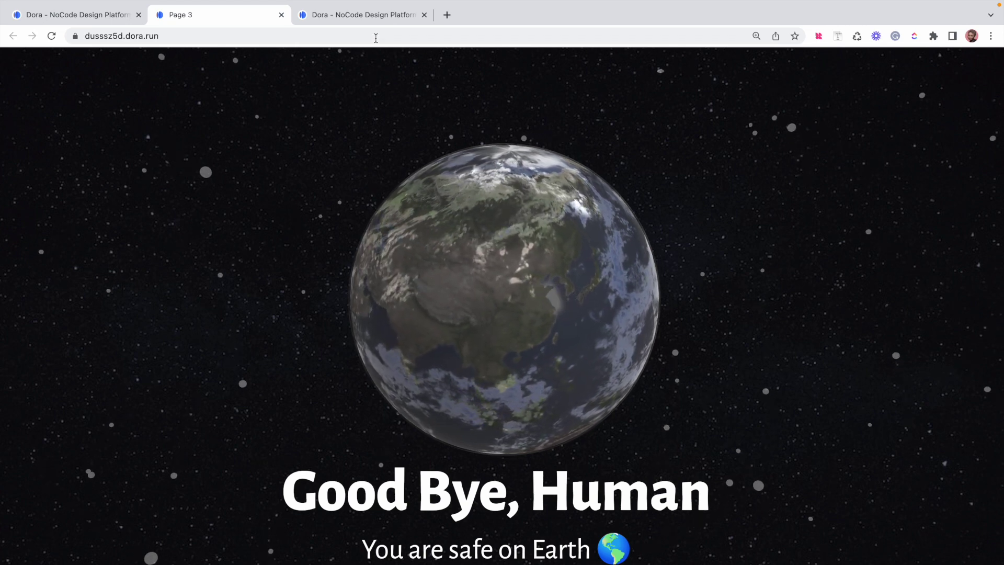
click(366, 15)
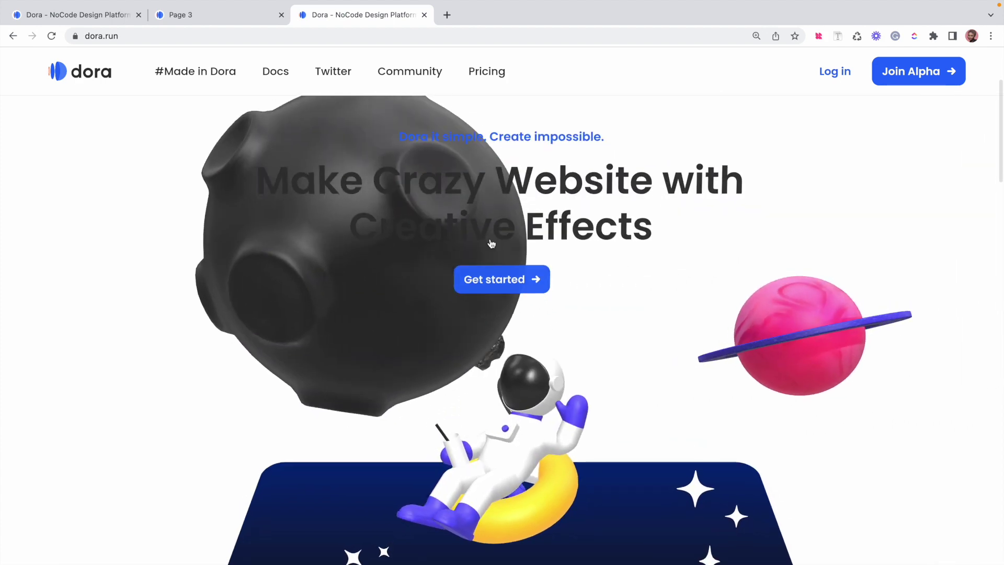
scroll(491, 243, down, 5)
scroll(492, 243, up, 5)
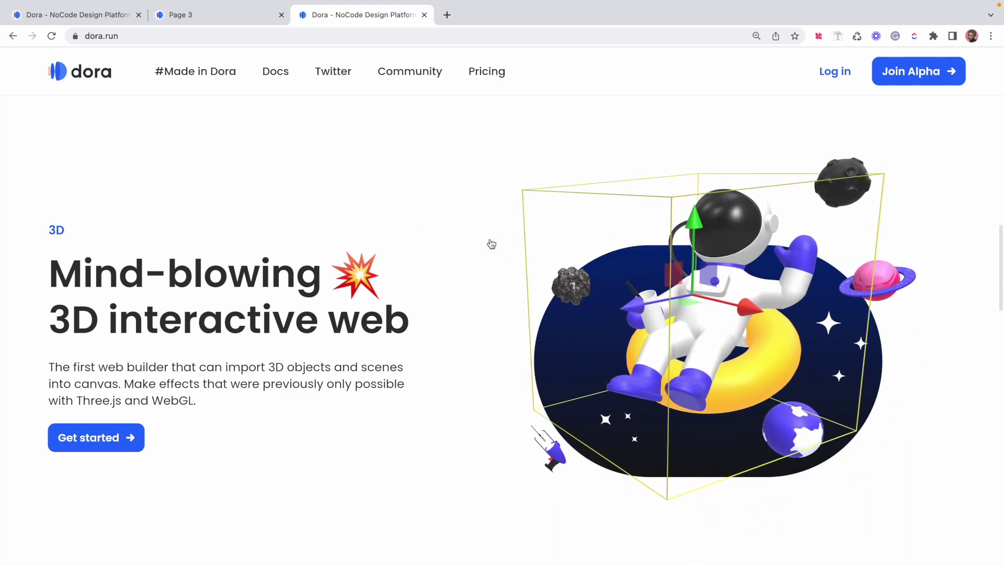
scroll(490, 243, down, 2)
scroll(477, 442, down, 6)
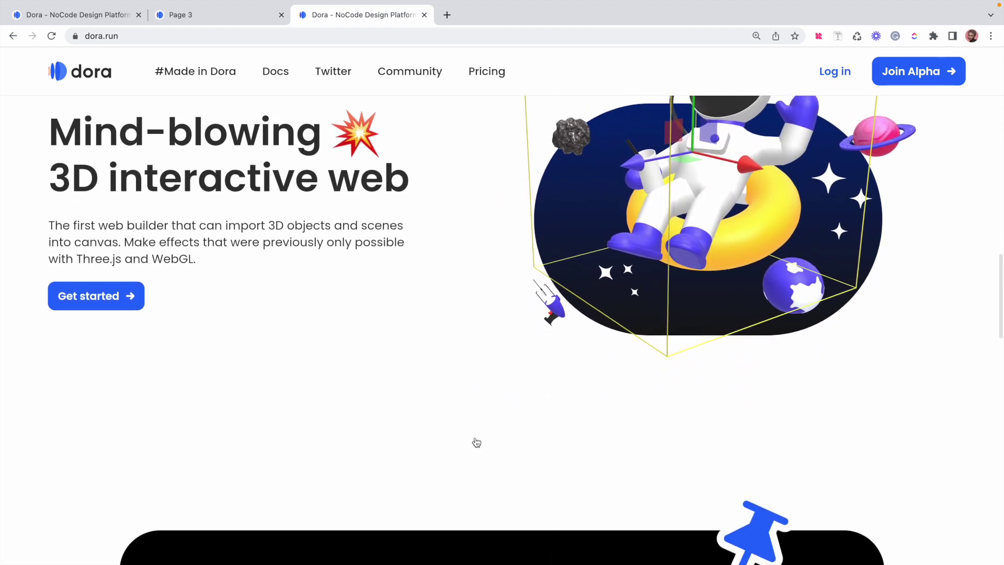
scroll(476, 441, down, 9)
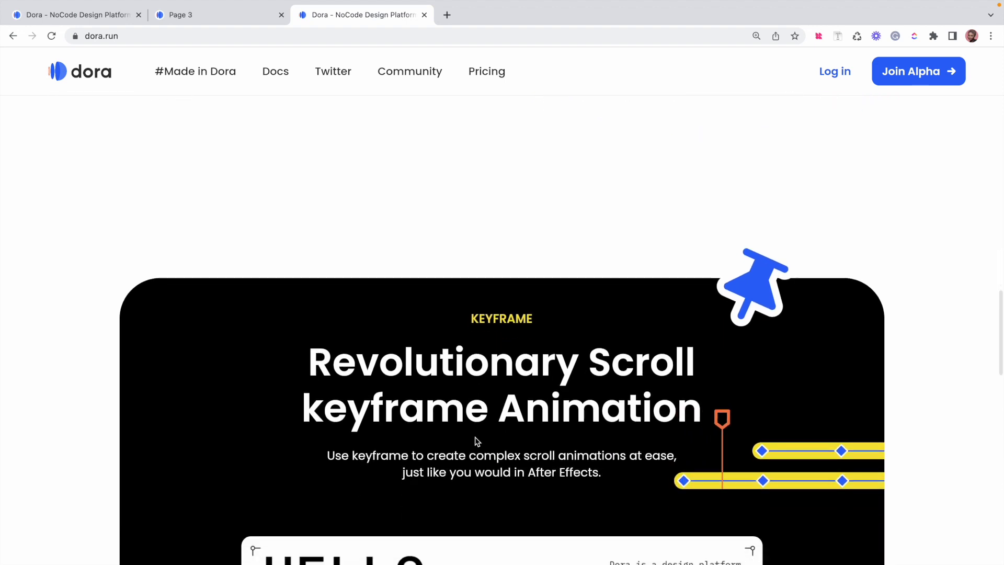
scroll(476, 440, down, 14)
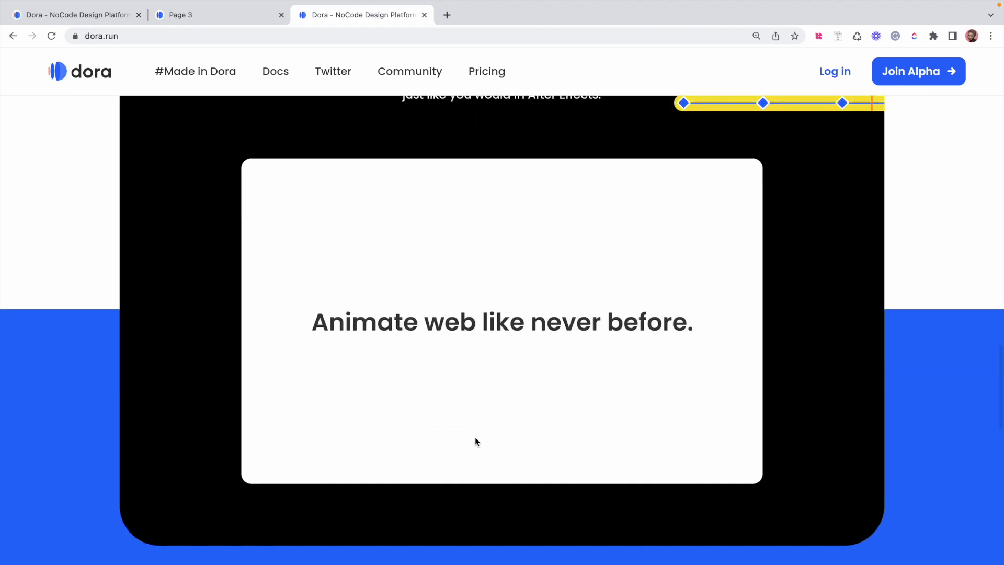
scroll(476, 441, down, 17)
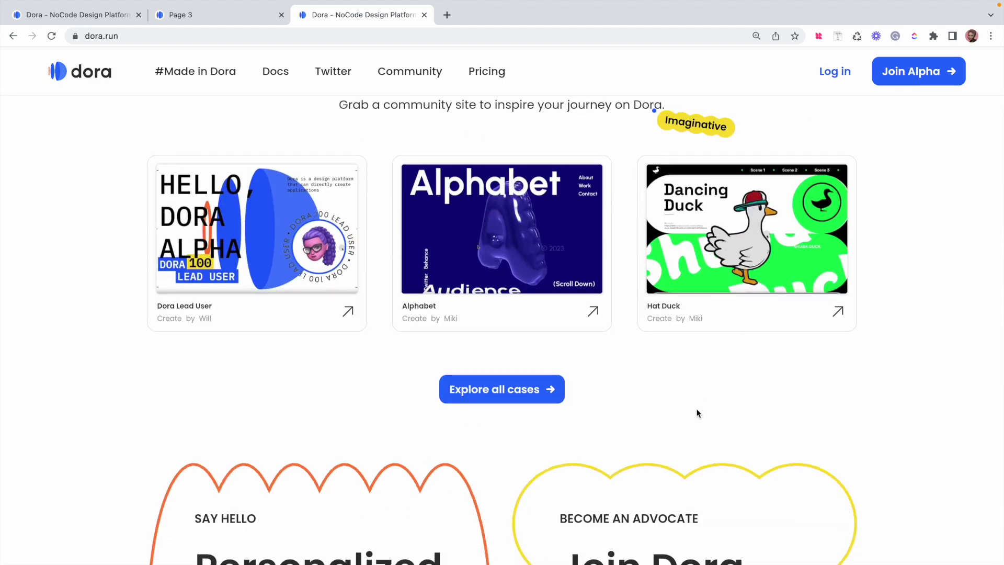
scroll(697, 410, down, 6)
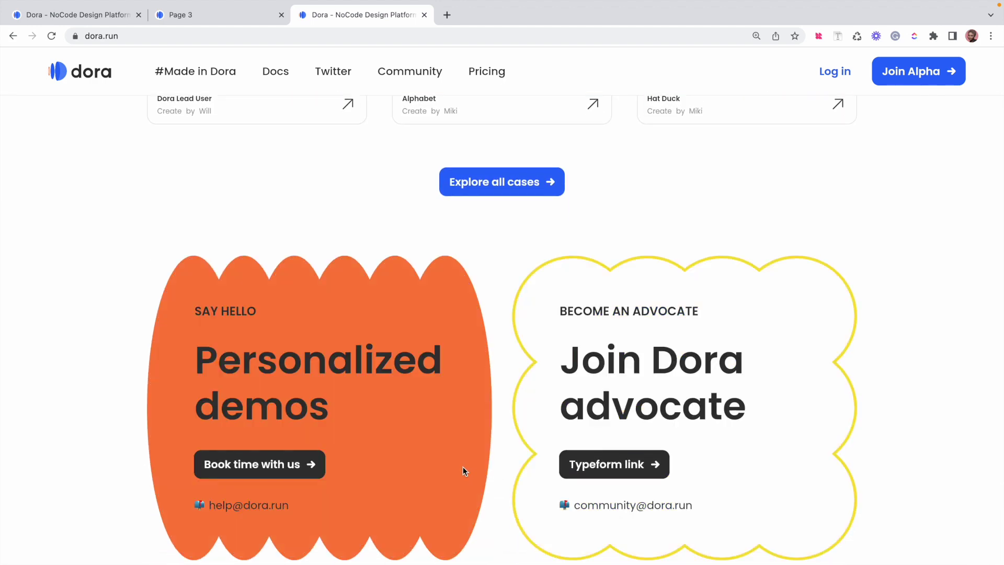
scroll(506, 431, down, 2)
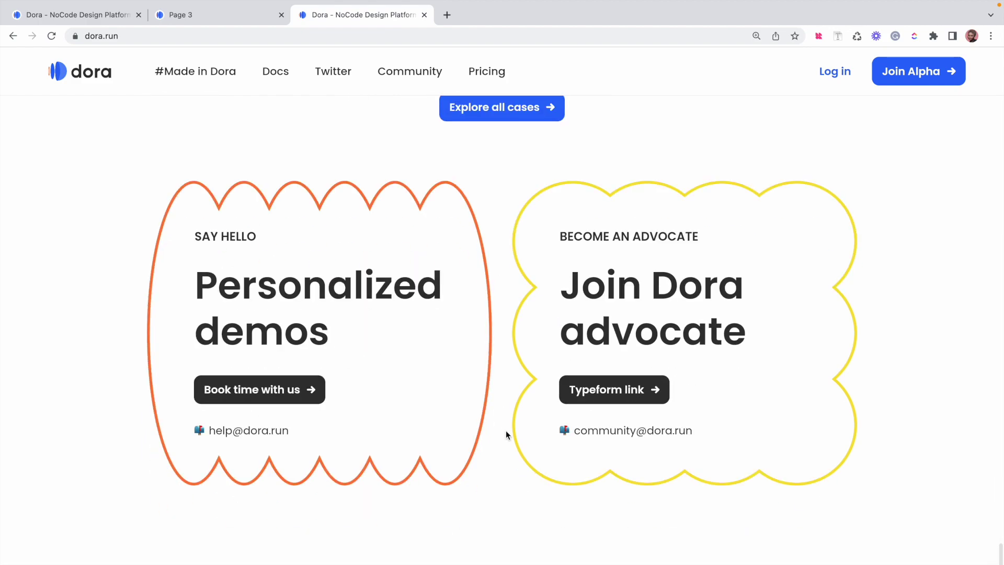
scroll(507, 431, up, 10)
scroll(506, 432, up, 20)
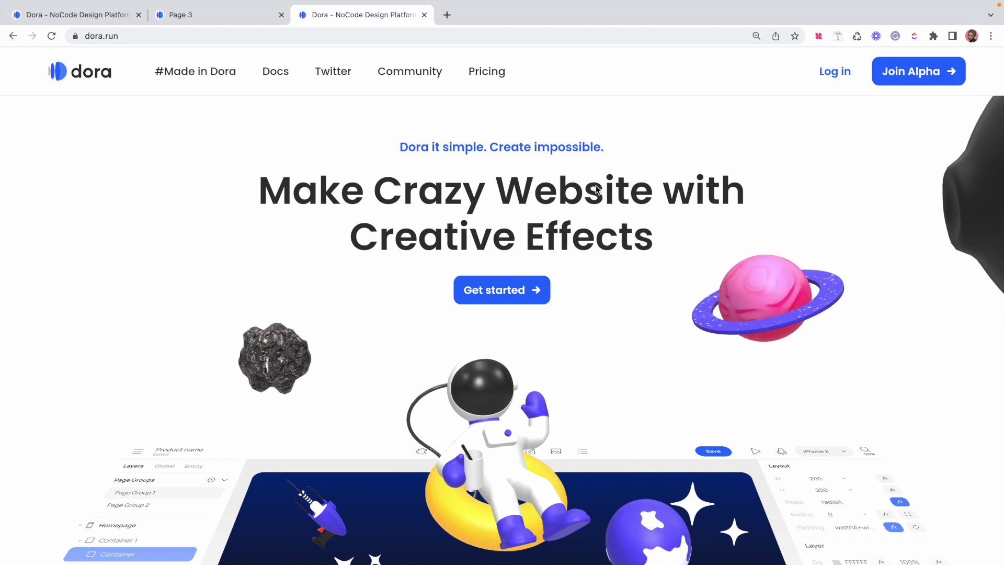
Log in to Dora with the account email and password to reach My Projects
click(844, 73)
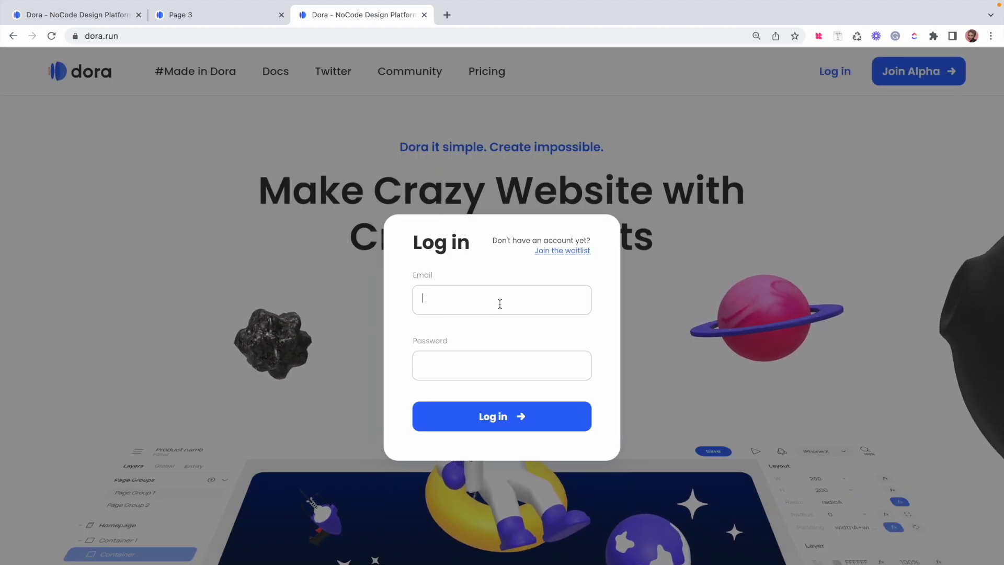
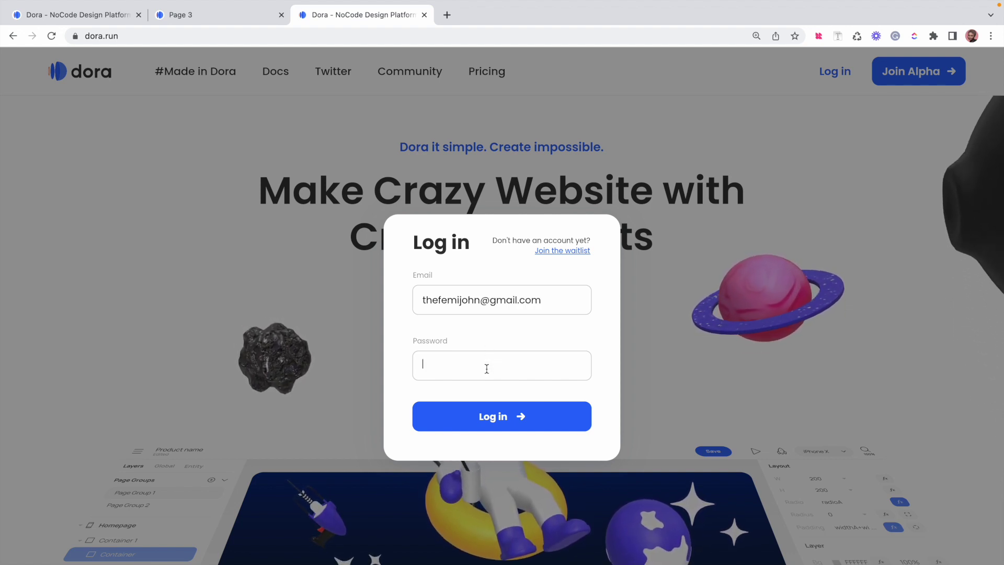
key(super+v)
click(444, 422)
click(513, 437)
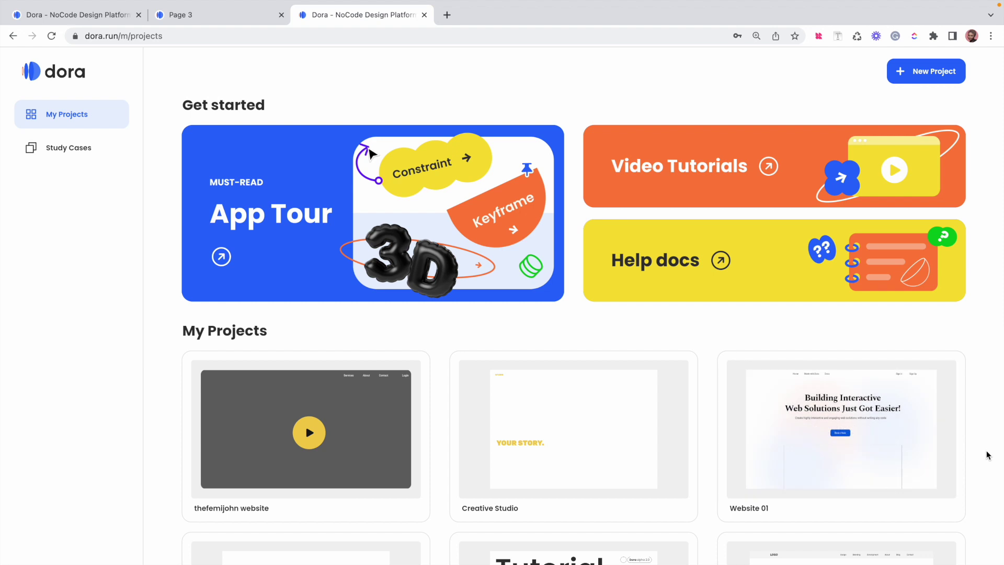
Check the published Earth preview tab, then return to the Earth project's editor tab
scroll(988, 455, down, 3)
scroll(988, 455, down, 6)
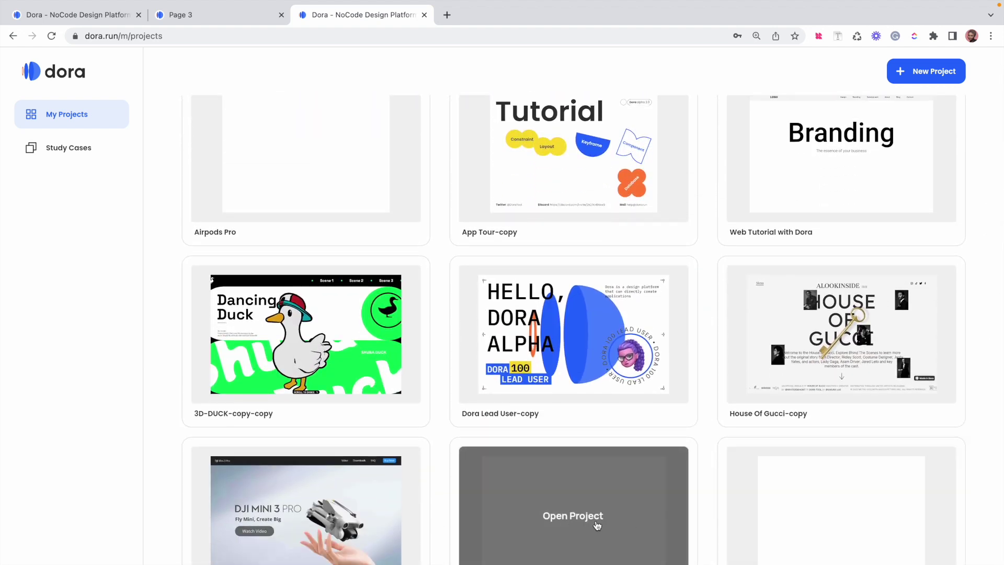
click(233, 20)
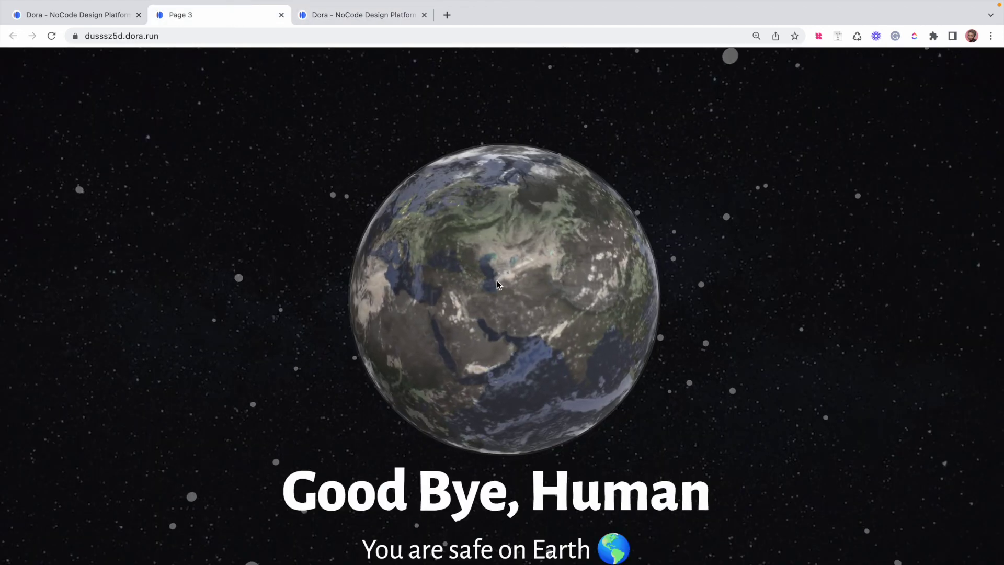
click(95, 20)
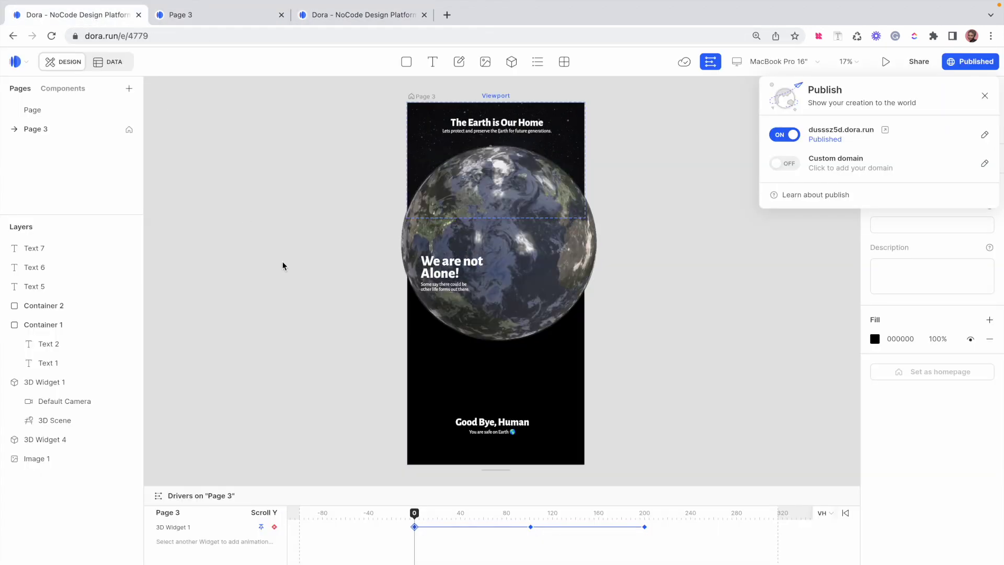
Close the Publish panel, select Page, and renew the expired login by leaving so the editor reloads
click(985, 95)
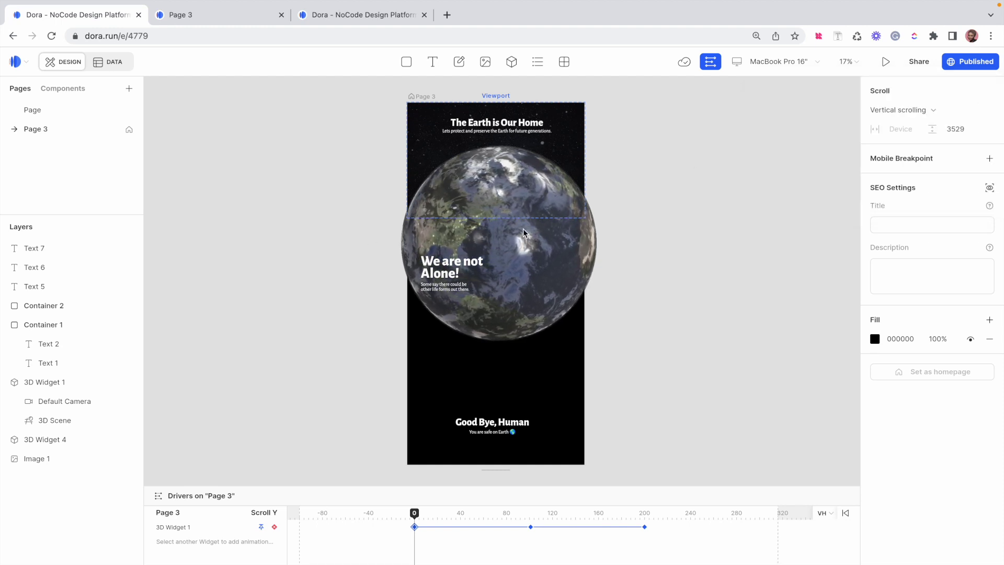
click(40, 110)
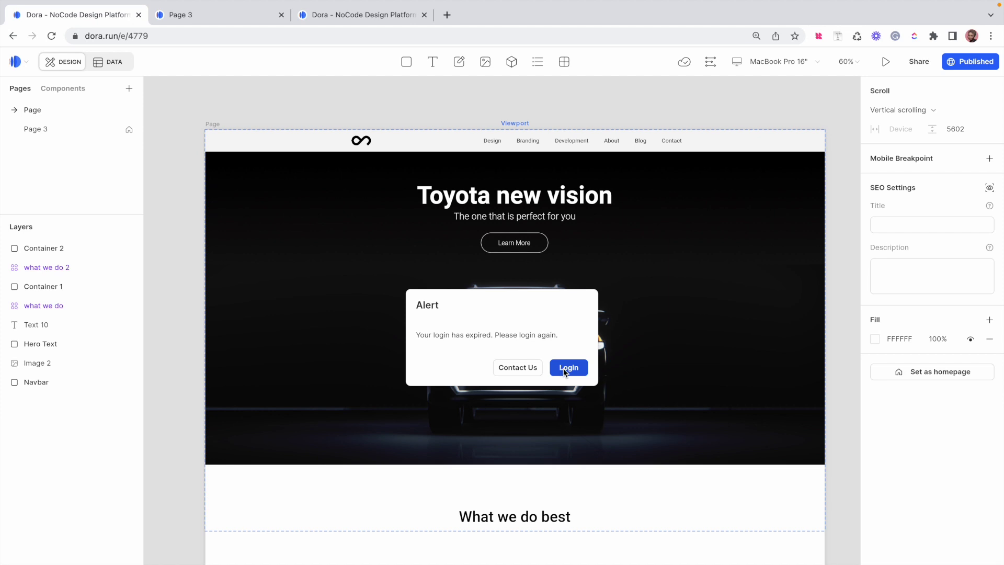
click(565, 368)
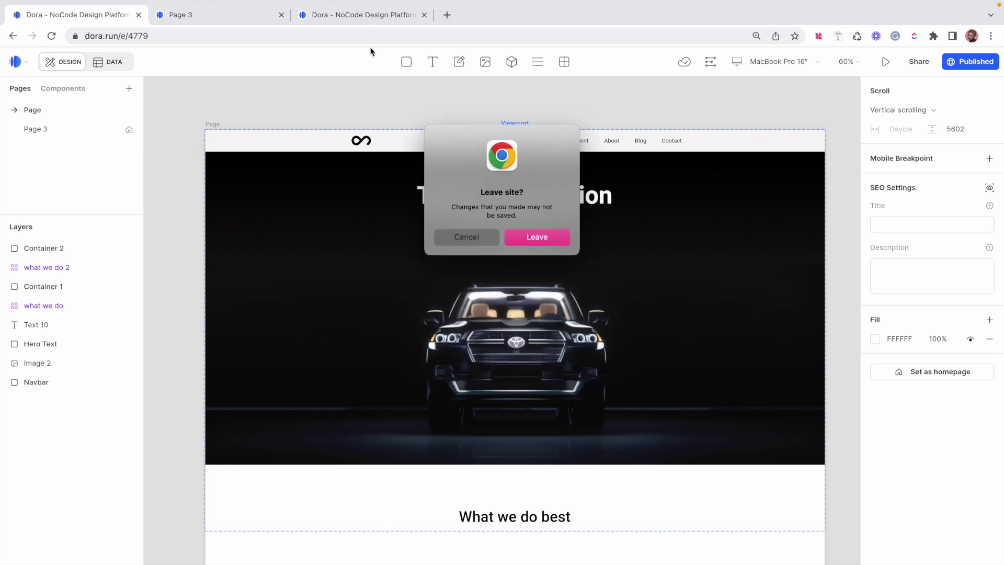
click(518, 240)
Create a new blank project from My Projects, glancing at the finished Earth page example
click(427, 147)
click(330, 20)
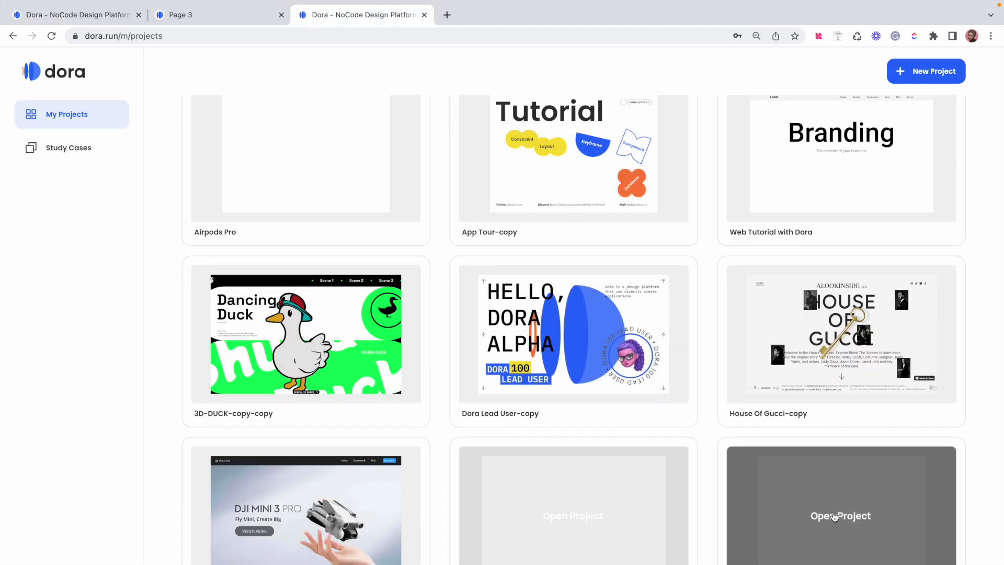
click(931, 75)
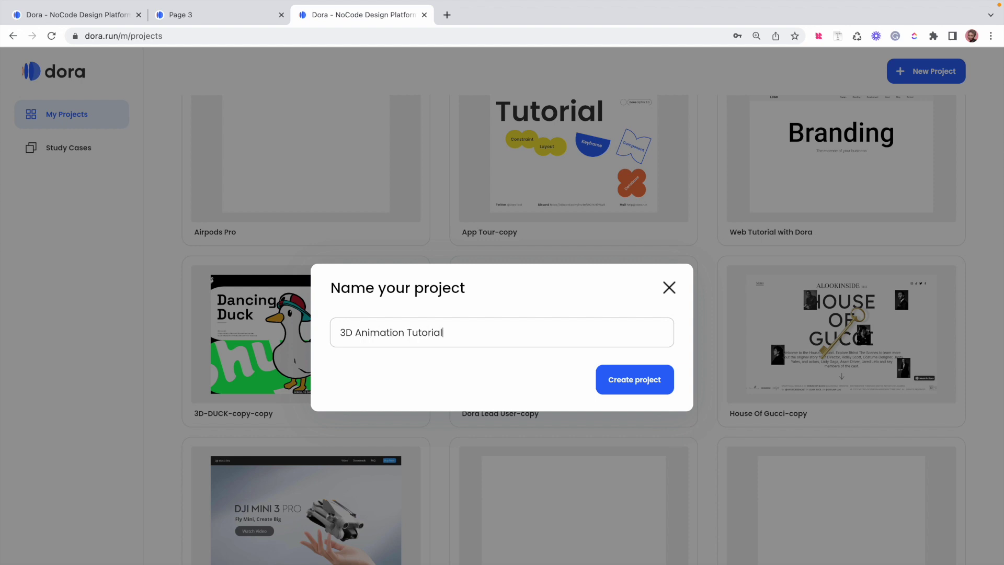
key(Escape)
click(240, 16)
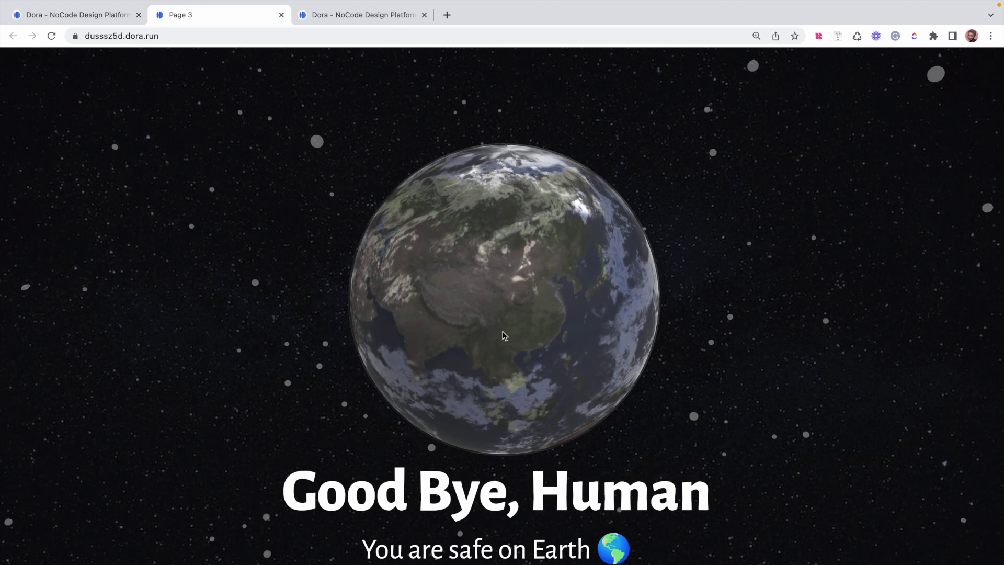
click(390, 14)
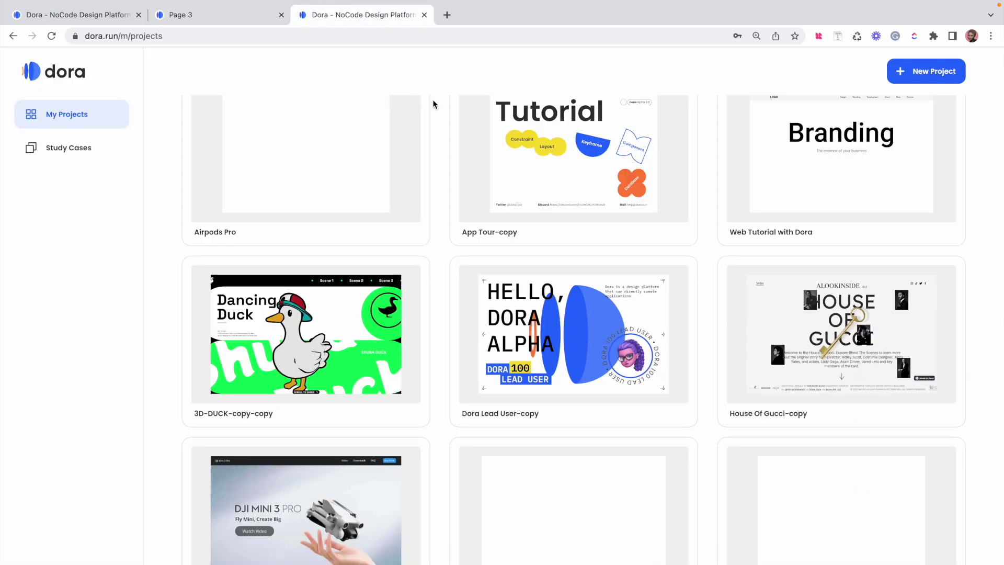
scroll(665, 488, down, 3)
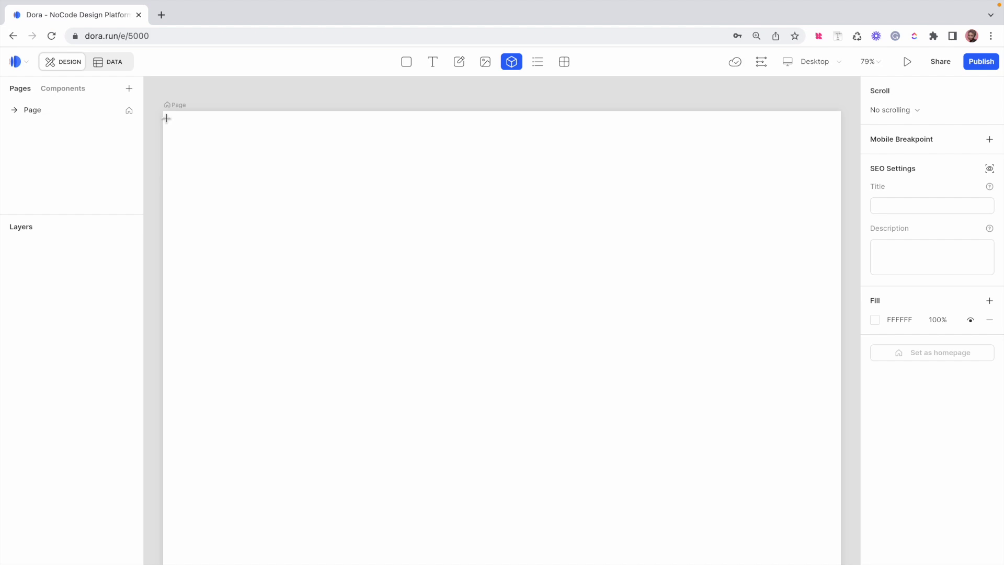
Drag a 3D widget across the entire page and import earth.glb into it
drag(165, 115, 839, 564)
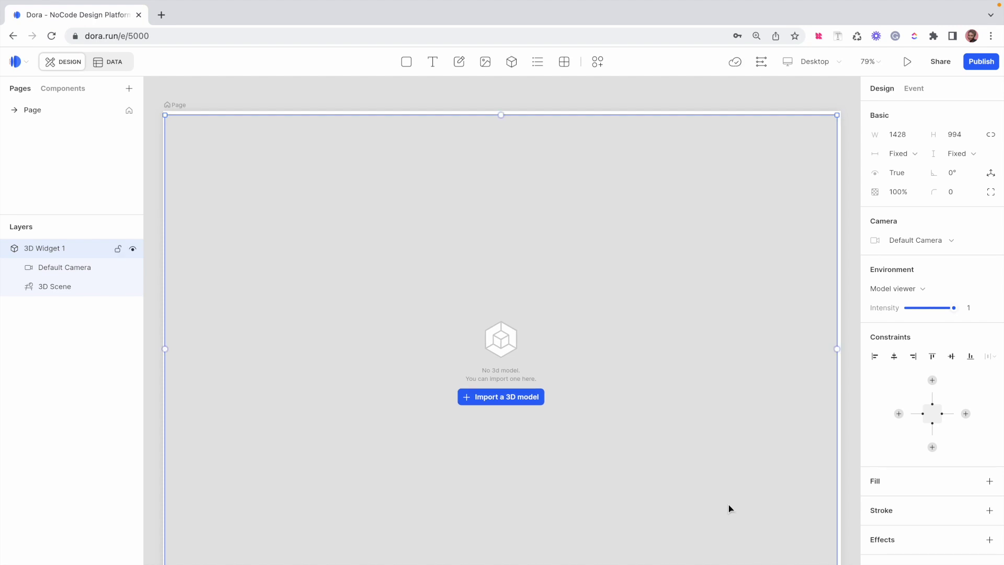
click(507, 398)
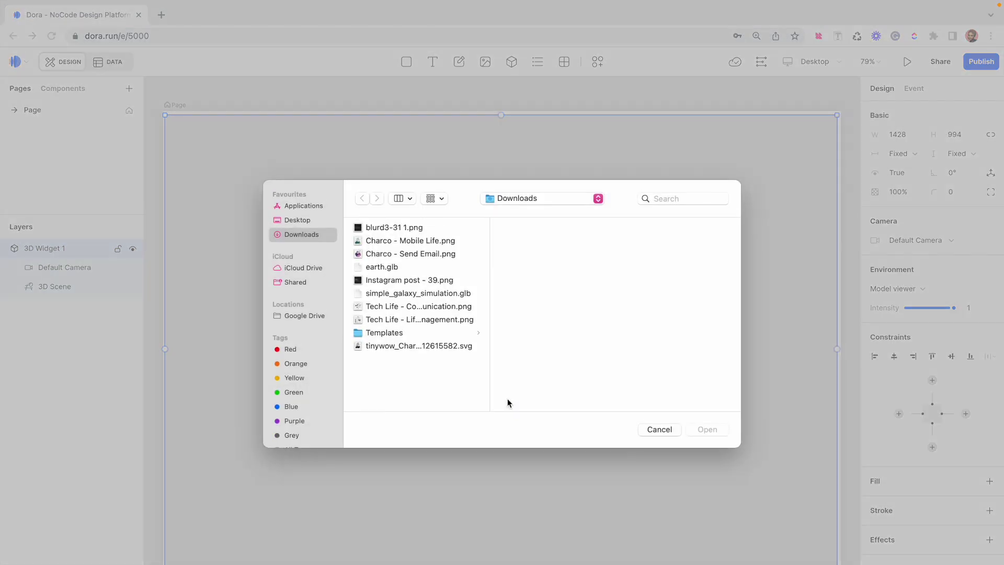
click(382, 269)
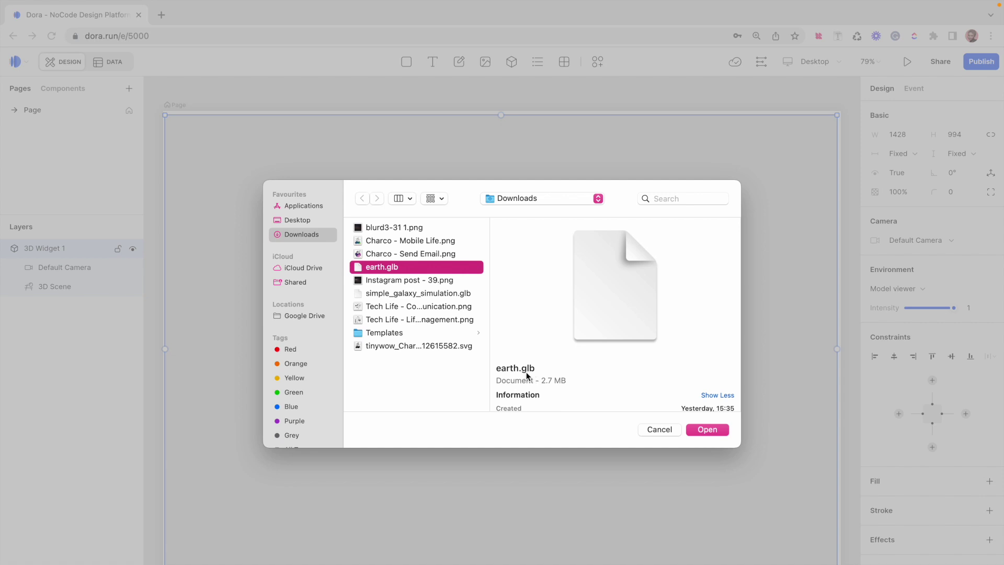
click(701, 428)
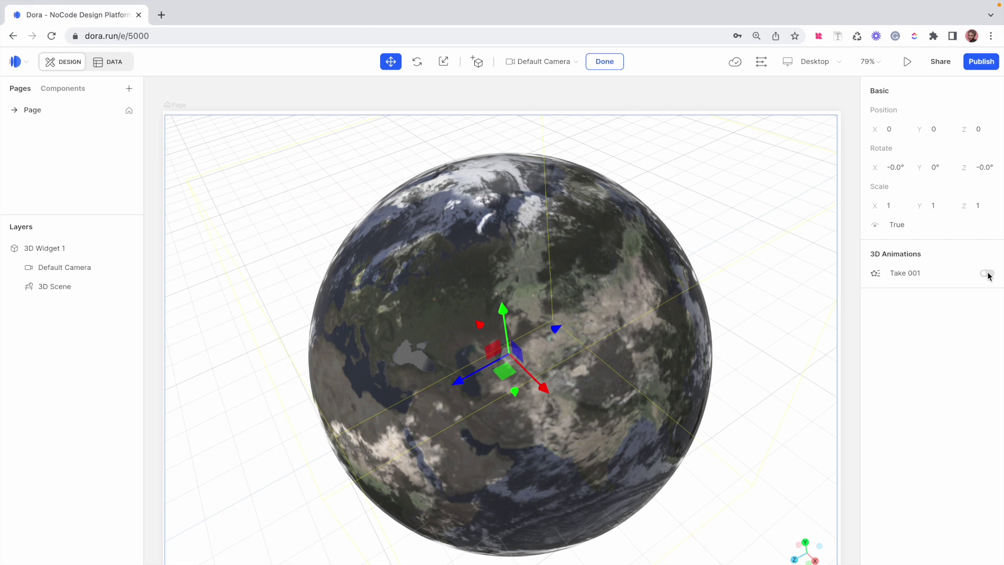
Enable the Take 001 animation and set its Animation Detail speed to 0.4
click(988, 274)
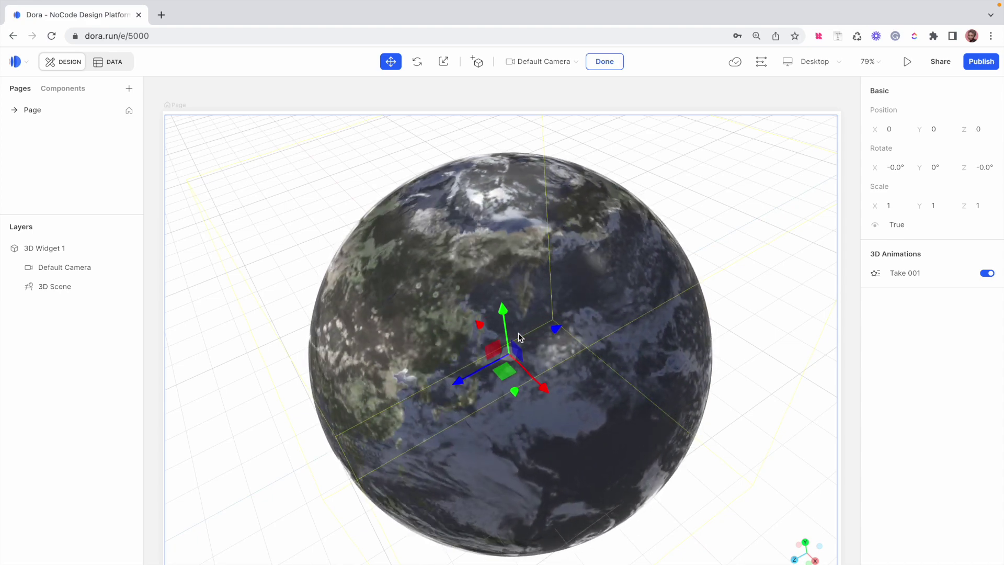
click(876, 276)
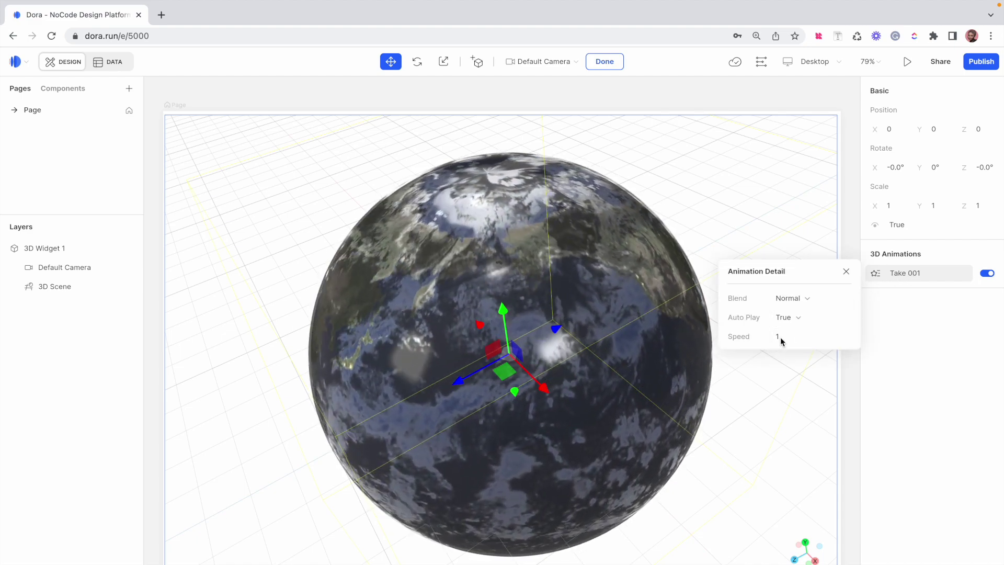
click(781, 337)
text(5)
key(Return)
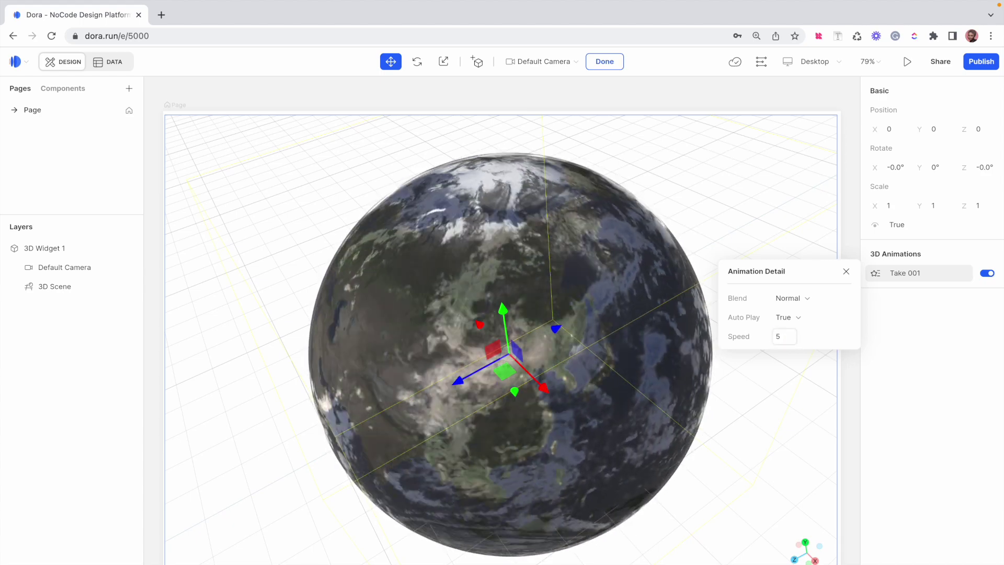
click(790, 337)
text(0.4)
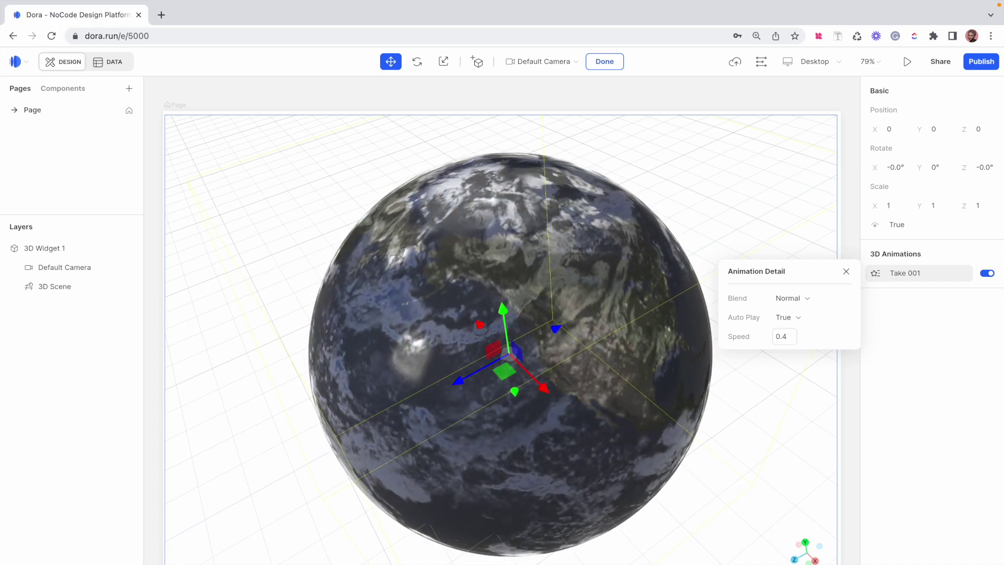
click(847, 271)
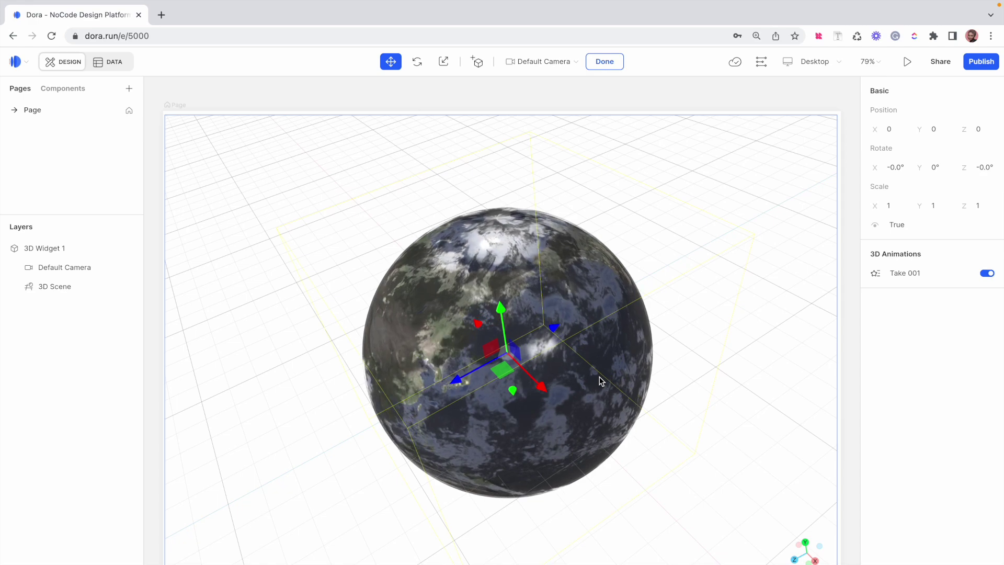
Orbit and zoom the 3D camera so the globe appears smaller from a new angle
click(600, 378)
drag(600, 378, 556, 414)
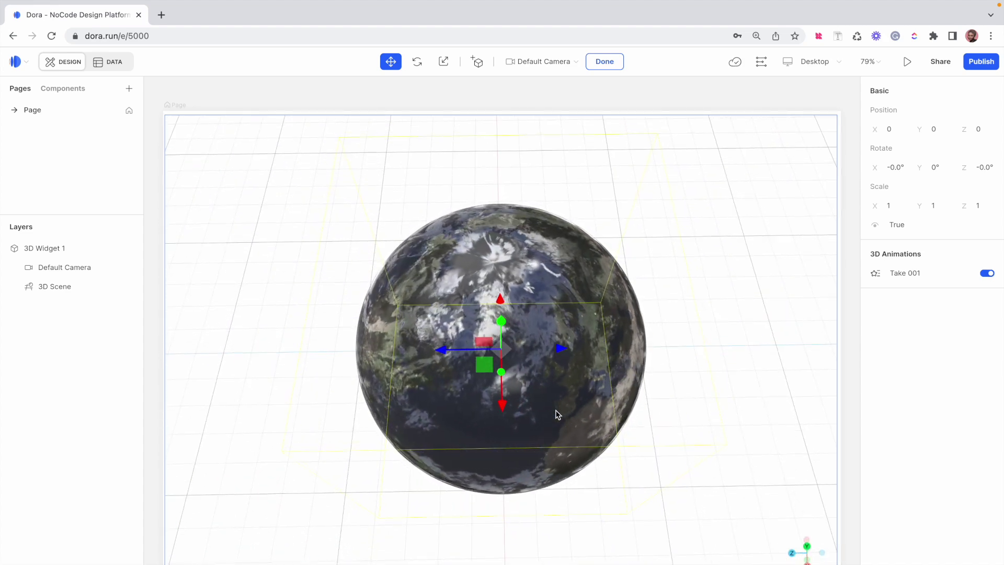
scroll(556, 413, down, 5)
scroll(556, 414, up, 8)
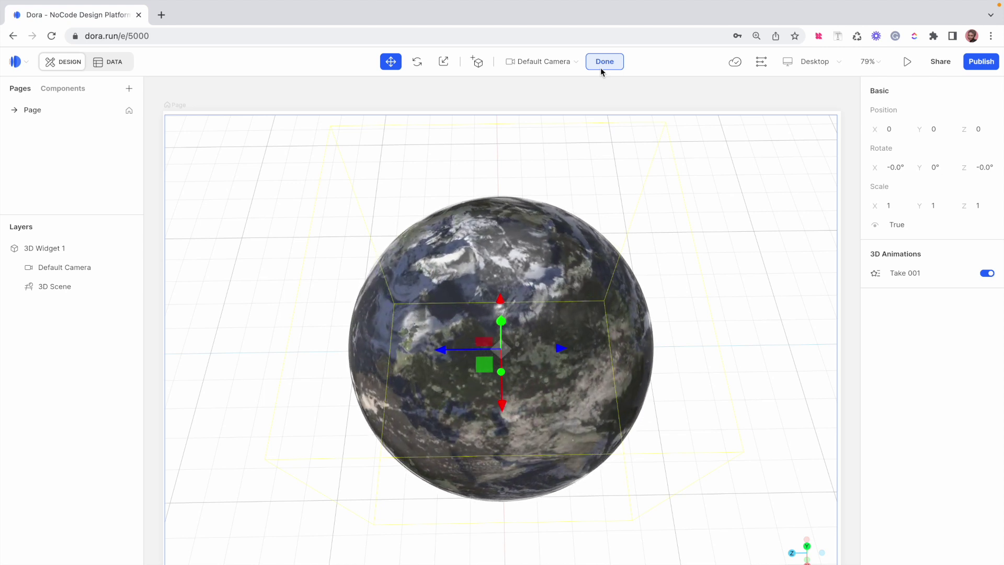
Leave 3D edit mode with Done, zoom the canvas out to 22%, and deselect the widget
click(600, 67)
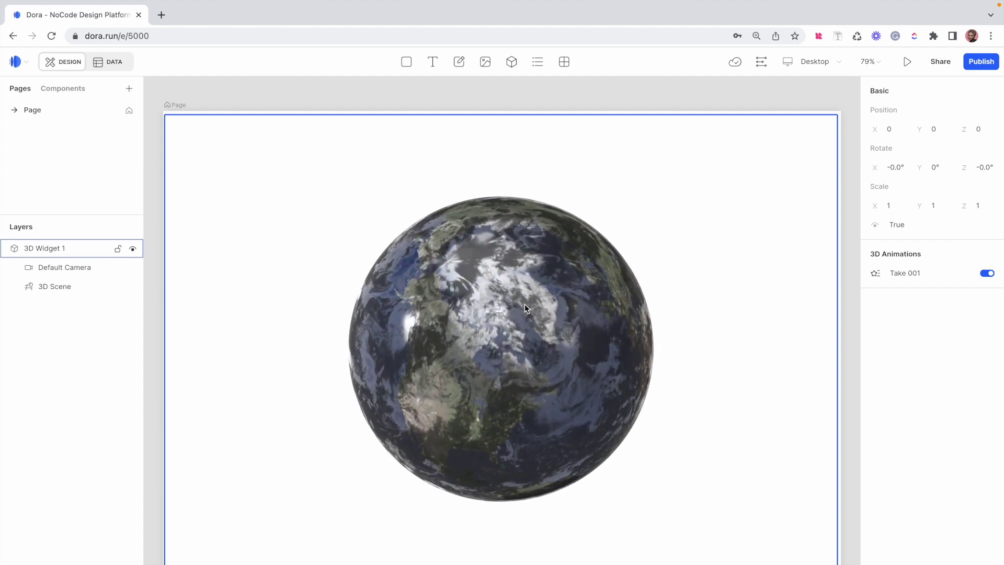
scroll(525, 304, down, 5)
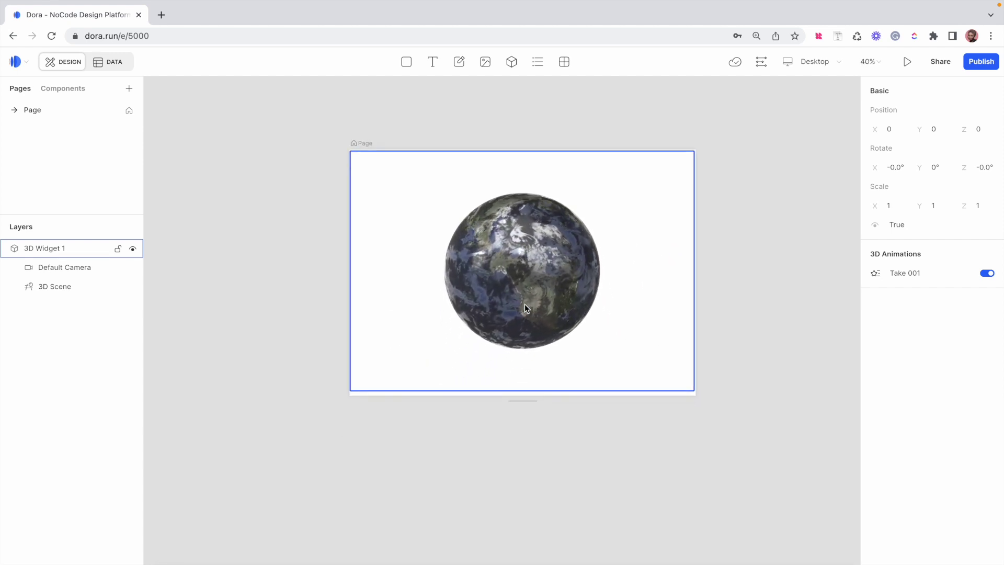
scroll(525, 303, down, 3)
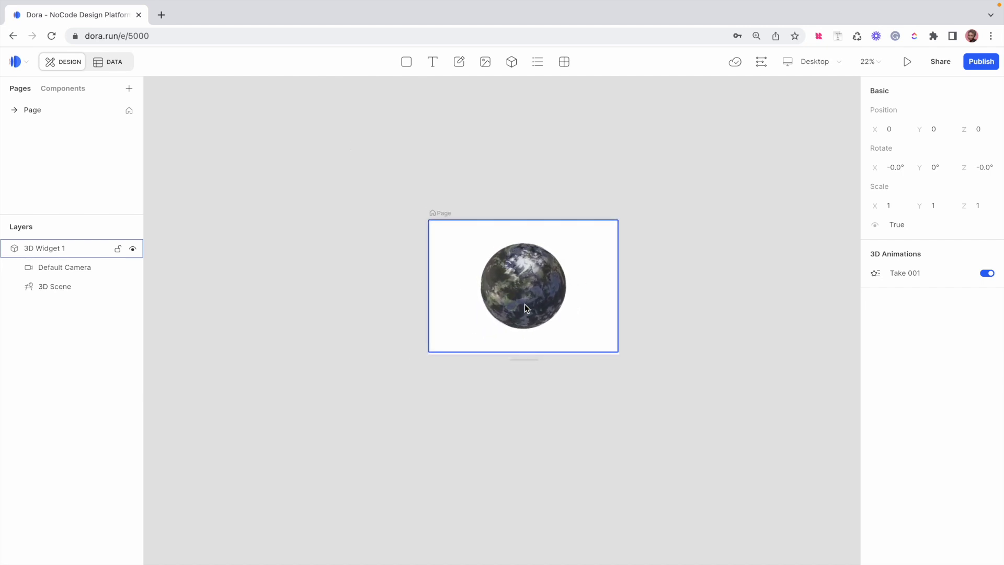
scroll(525, 307, down, 4)
scroll(526, 308, down, 1)
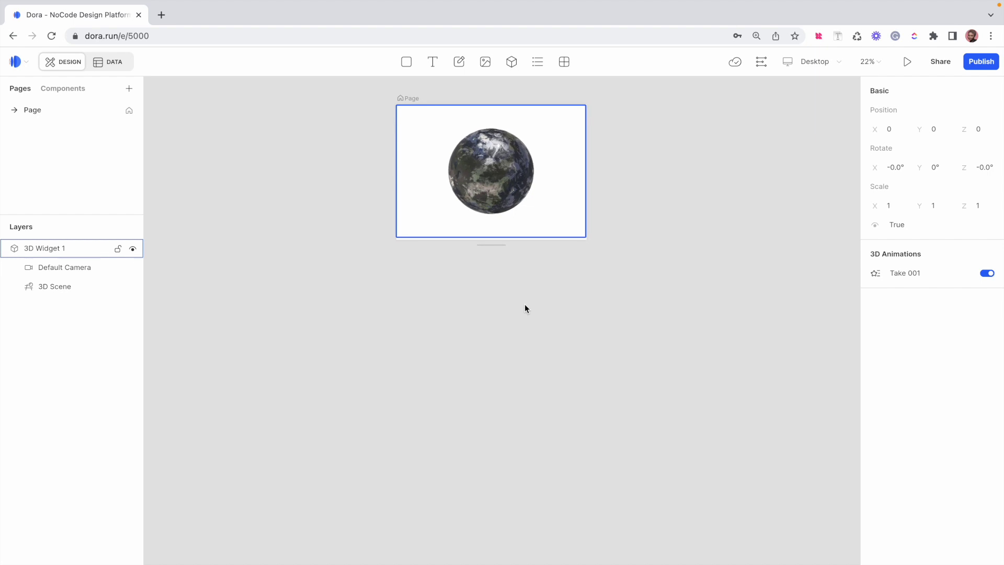
click(525, 305)
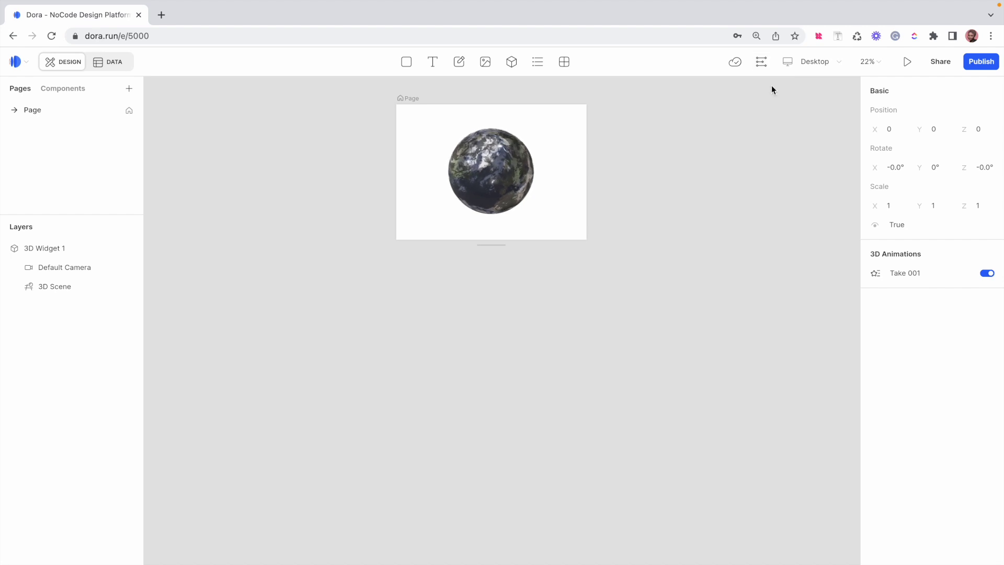
Show the Drivers timeline and drag it taller to reveal the earth.glb Scroll Y track
click(761, 62)
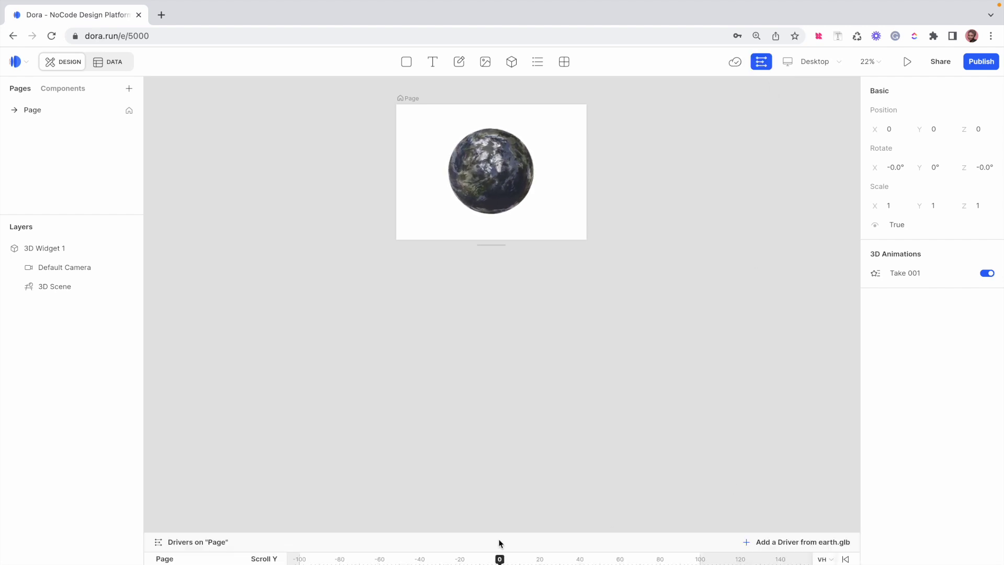
drag(534, 532, 537, 454)
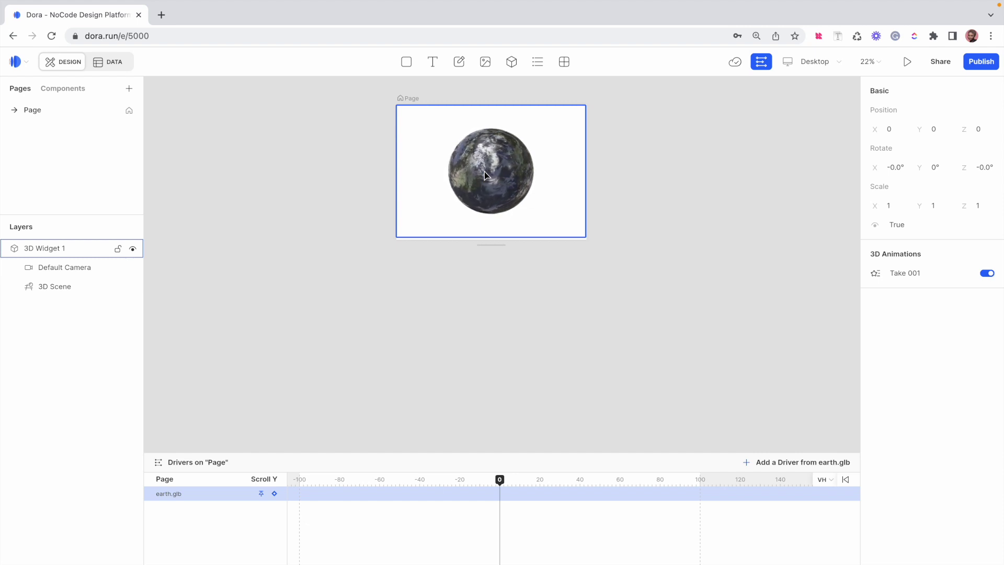
click(407, 98)
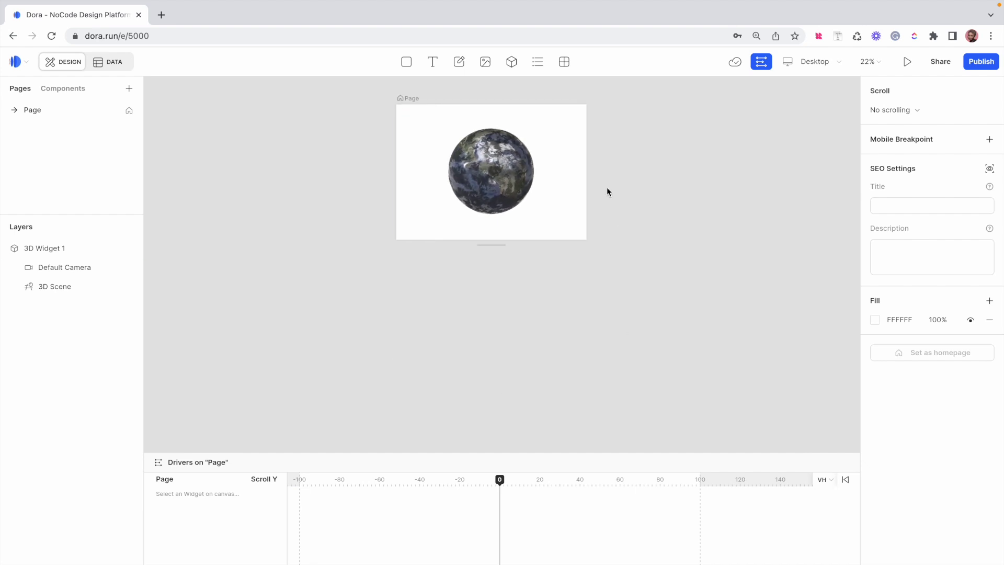
click(893, 110)
click(908, 150)
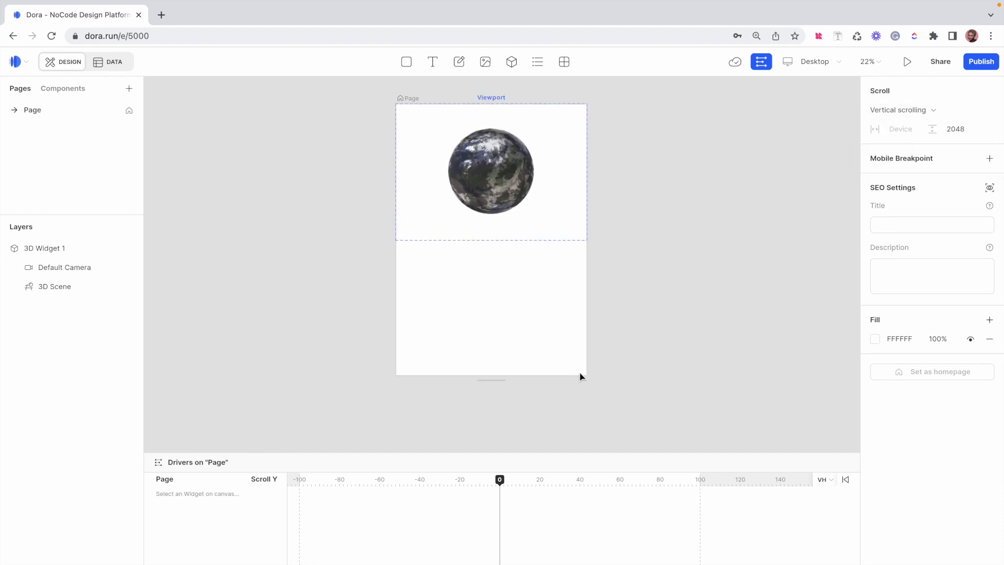
drag(491, 380, 500, 435)
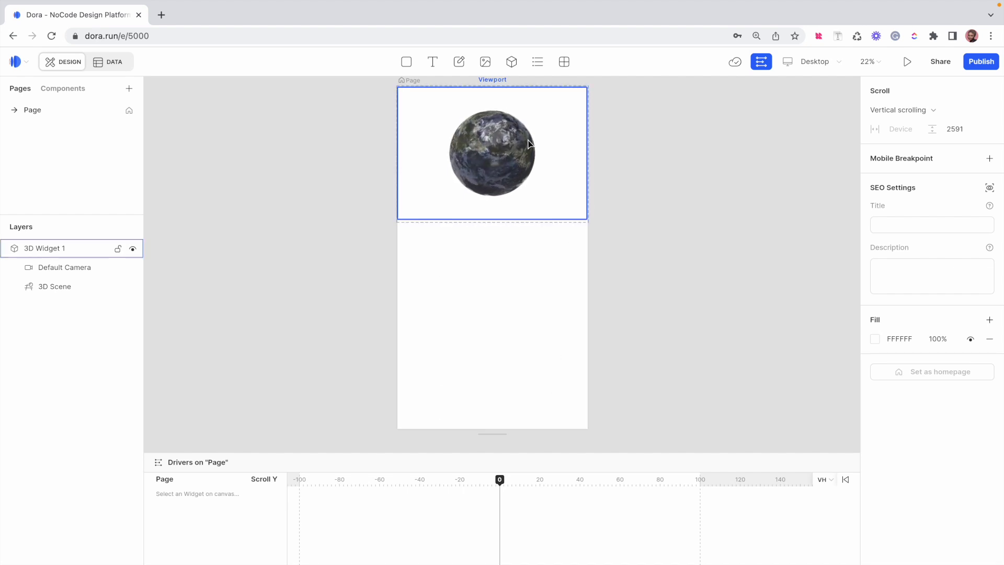
scroll(492, 83, up, 5)
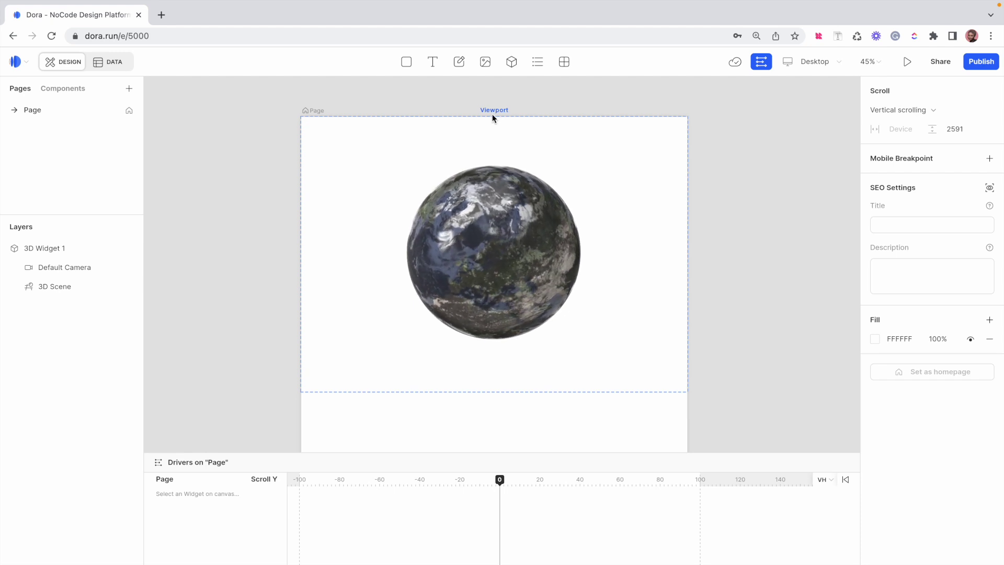
scroll(492, 115, down, 2)
scroll(492, 114, down, 2)
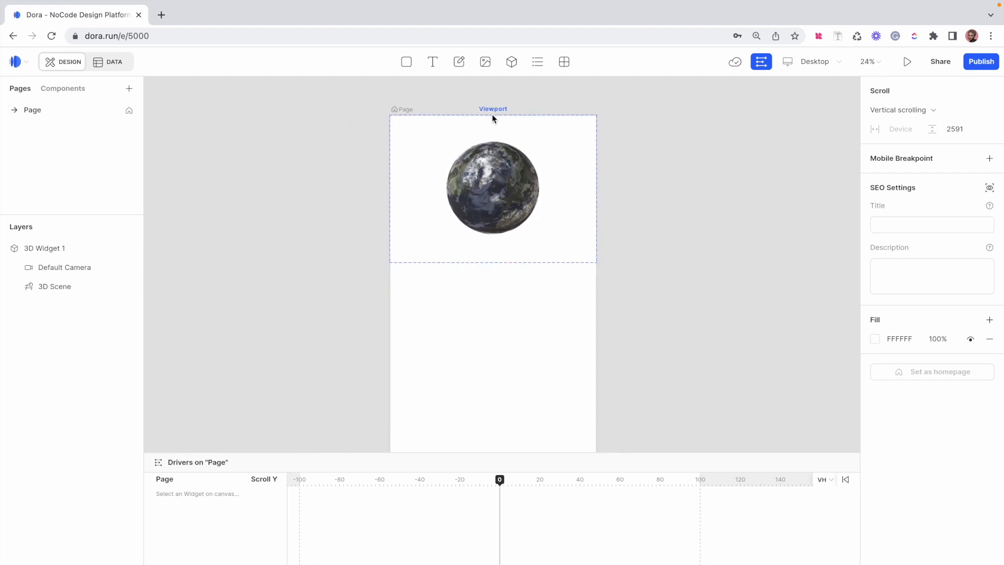
scroll(492, 114, down, 1)
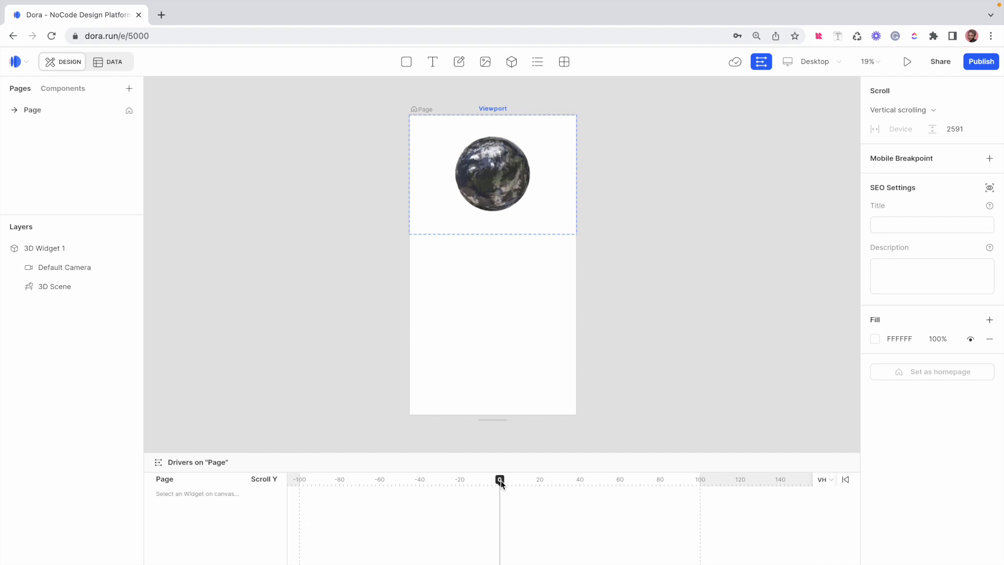
drag(501, 480, 506, 482)
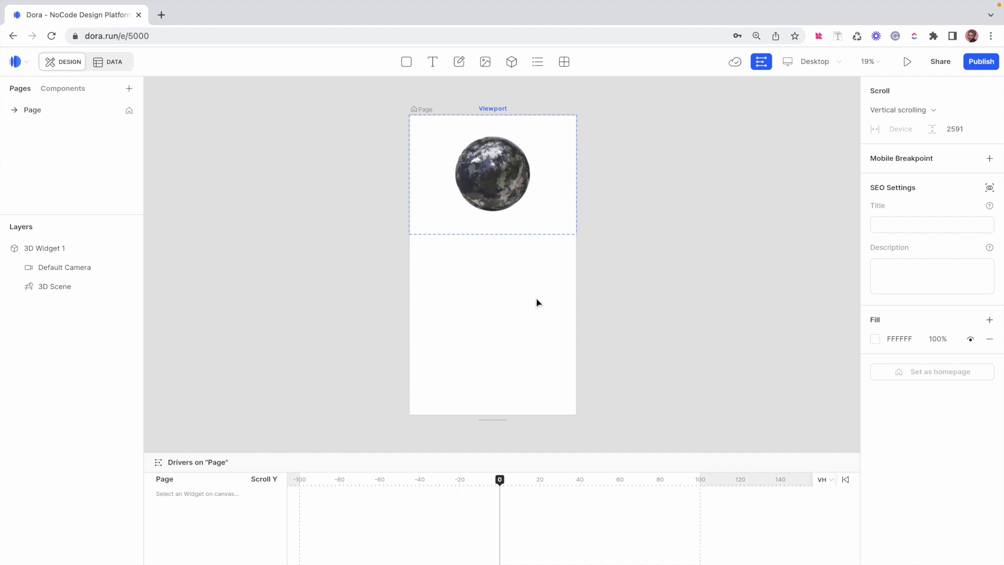
Select 3D Widget 1, add its Scroll Y keyframe at 0, and move the playhead to 101
click(6, 250)
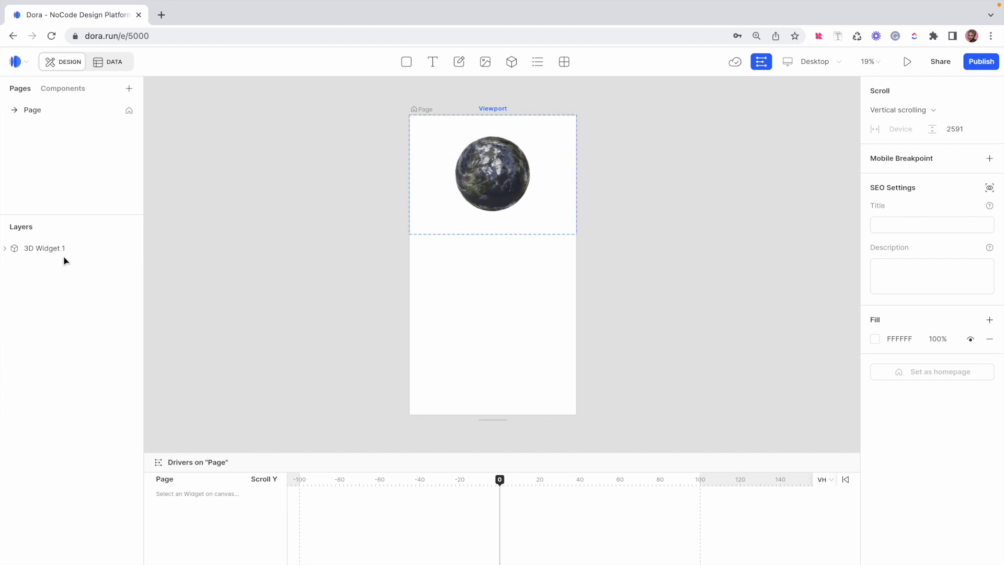
click(42, 249)
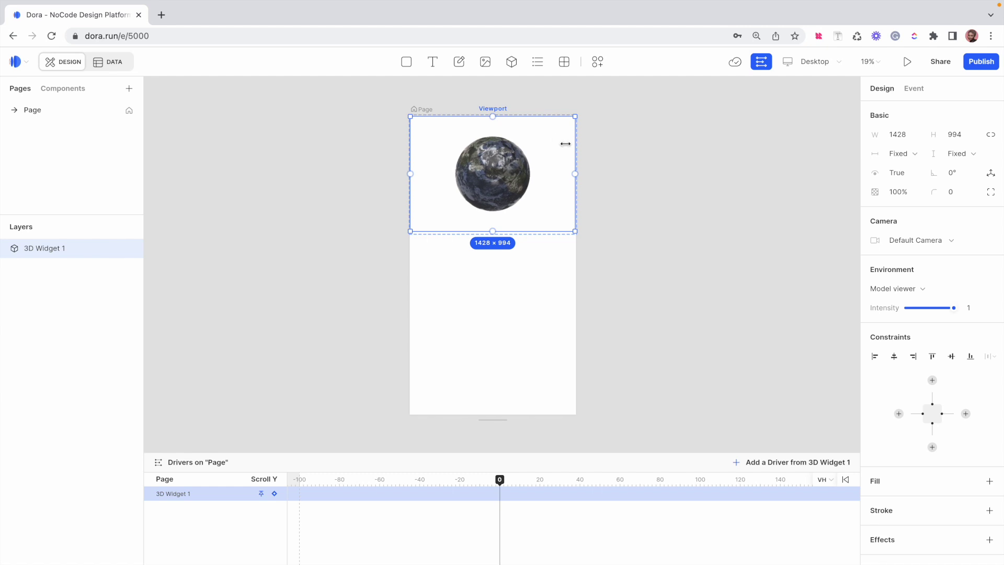
click(275, 495)
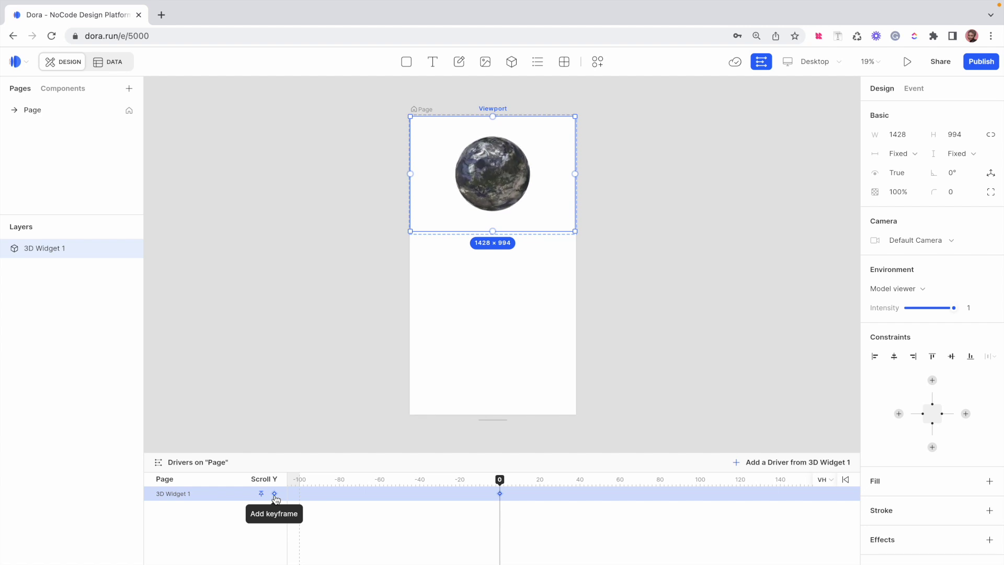
click(275, 496)
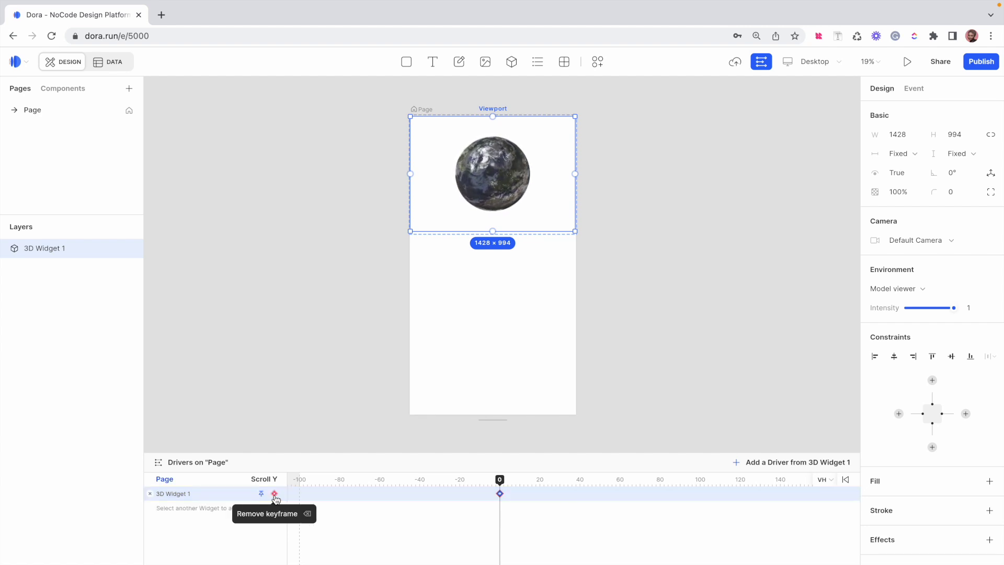
mouse_move(500, 495)
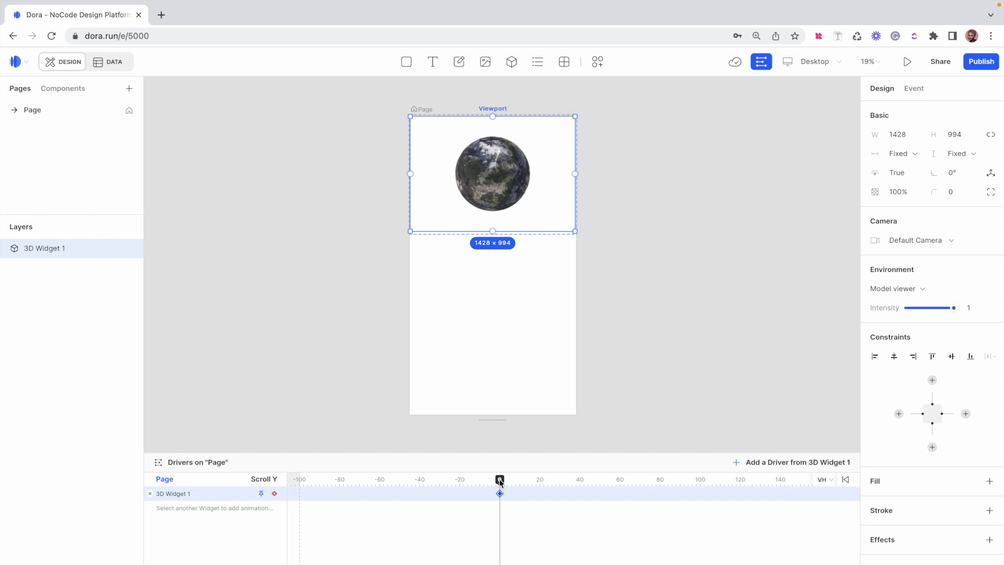
drag(500, 480, 702, 478)
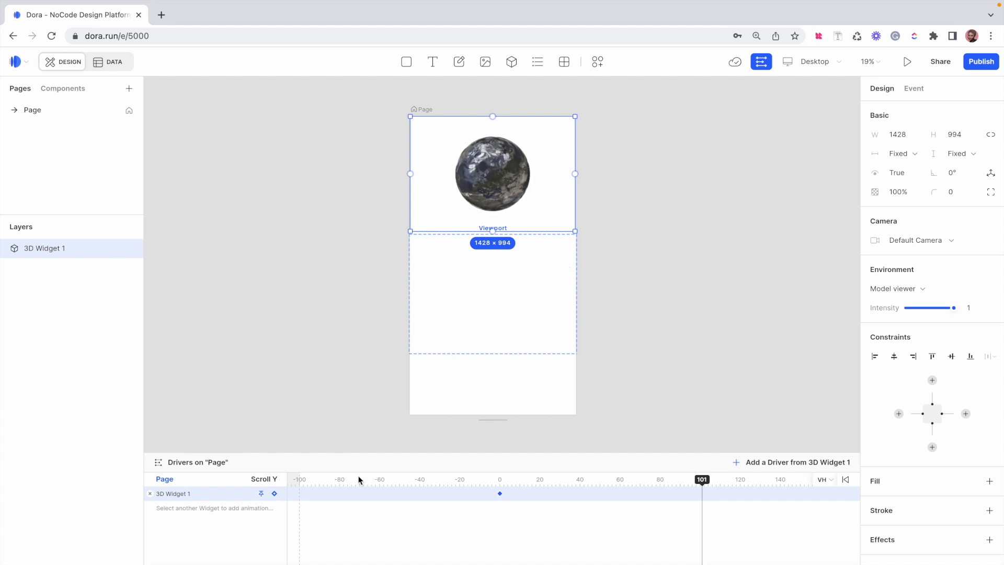
Add a keyframe at scroll position 101 and move the globe widget further down the page
click(275, 494)
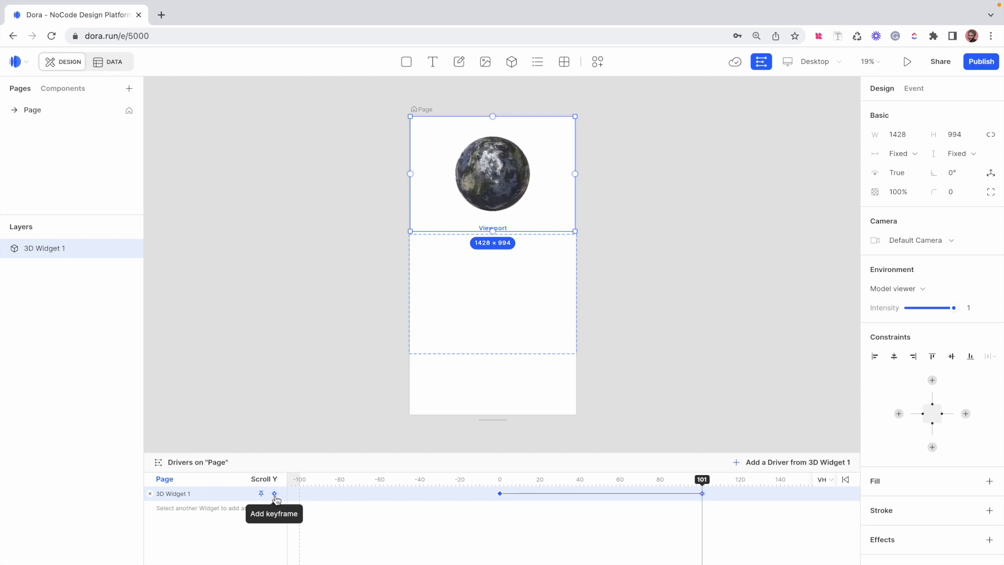
click(275, 494)
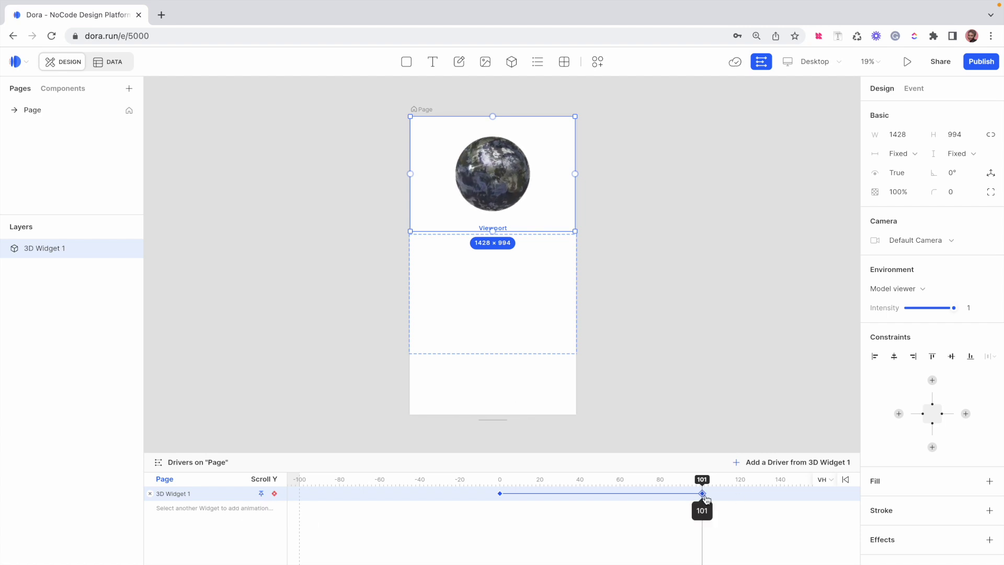
drag(502, 188, 502, 305)
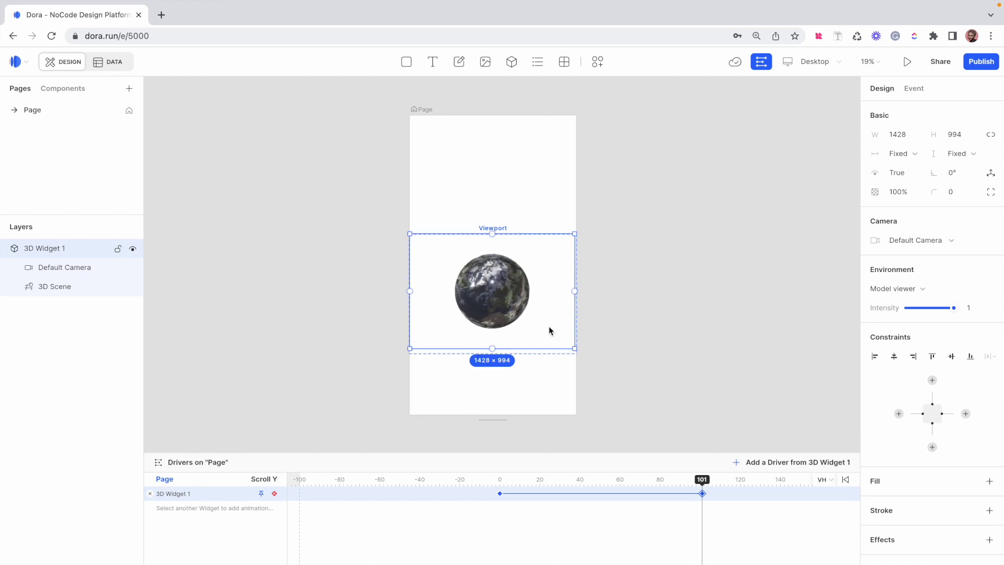
Enlarge the globe, centre it horizontally, then scrub back to check its motion
drag(574, 351, 639, 392)
drag(411, 236, 359, 199)
drag(530, 296, 522, 294)
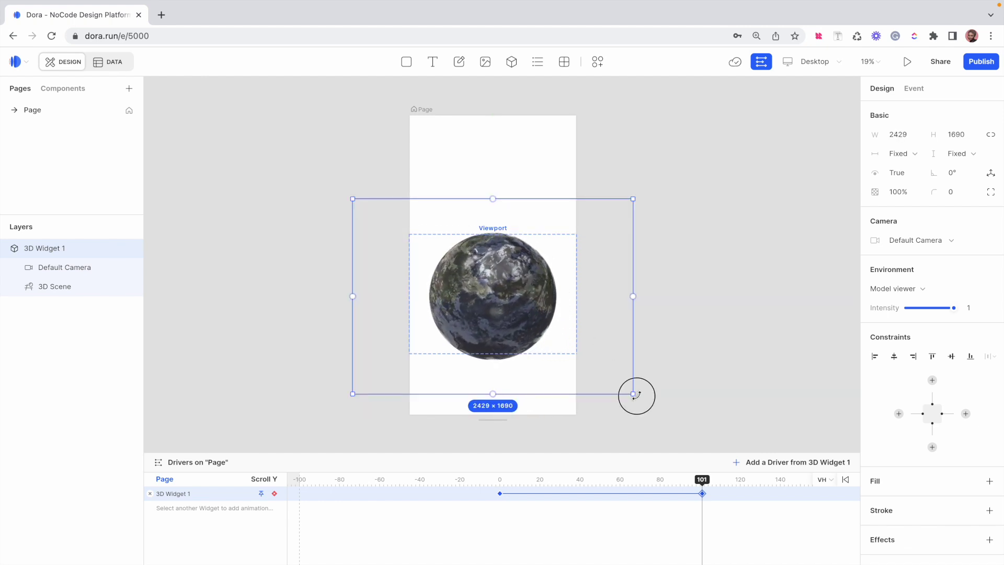
drag(634, 395, 586, 363)
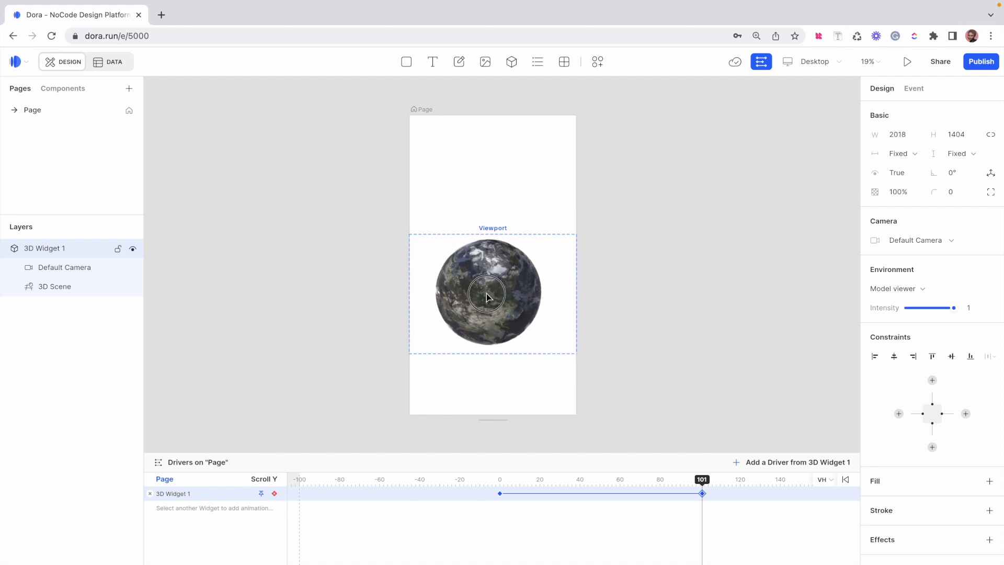
click(645, 322)
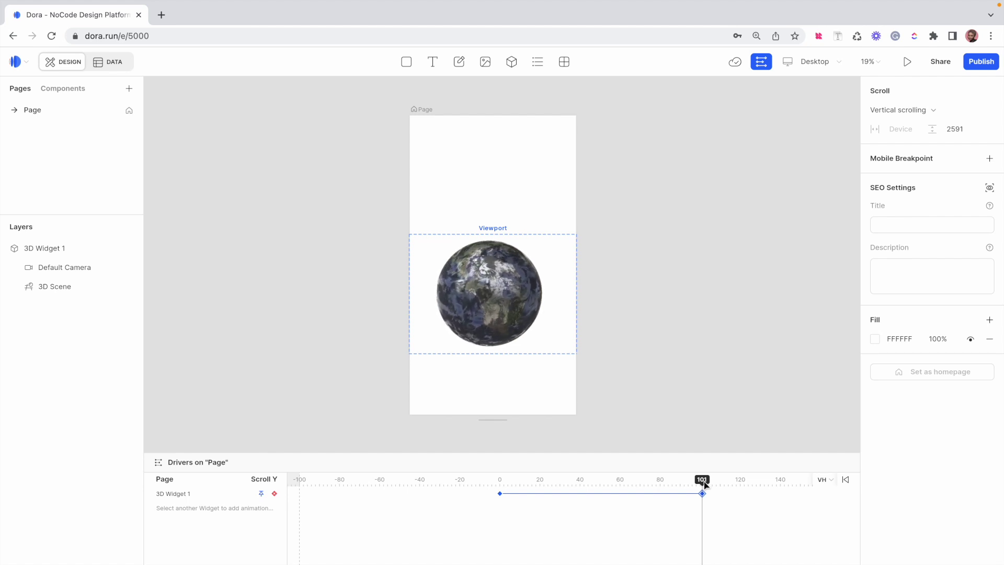
drag(704, 481, 500, 481)
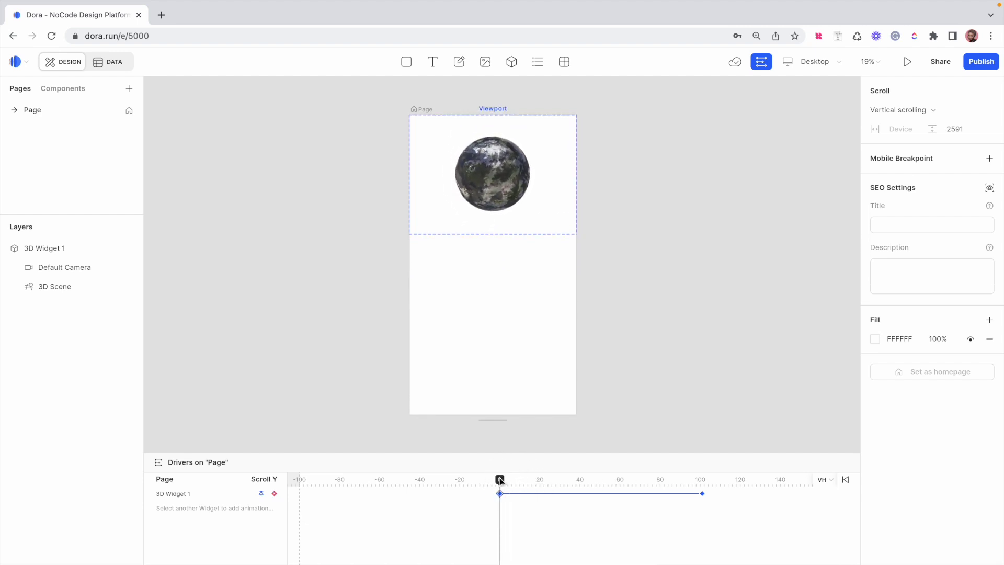
Preview the page, scrolling down and back up to watch the spinning globe grow and shift
click(908, 63)
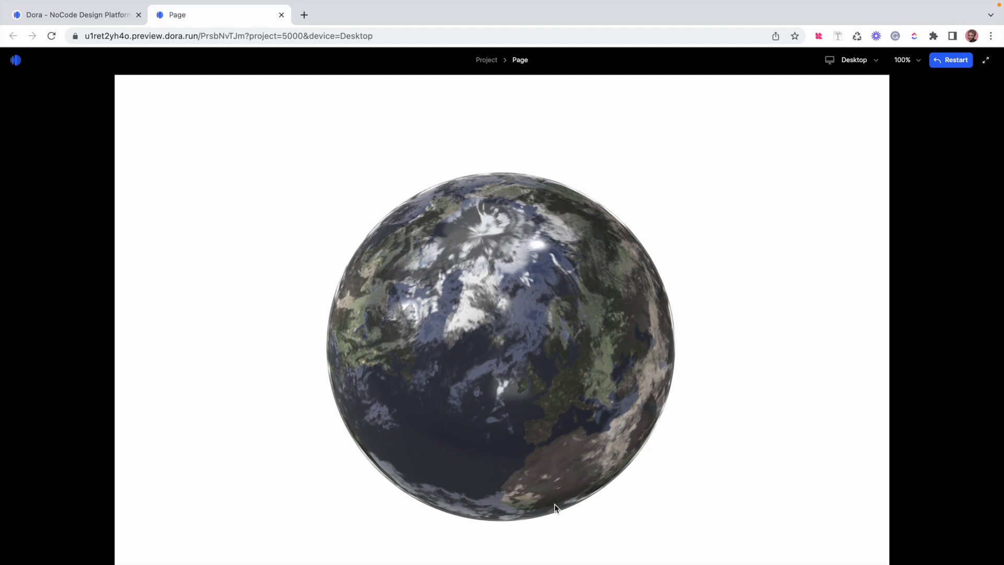
scroll(584, 486, down, 5)
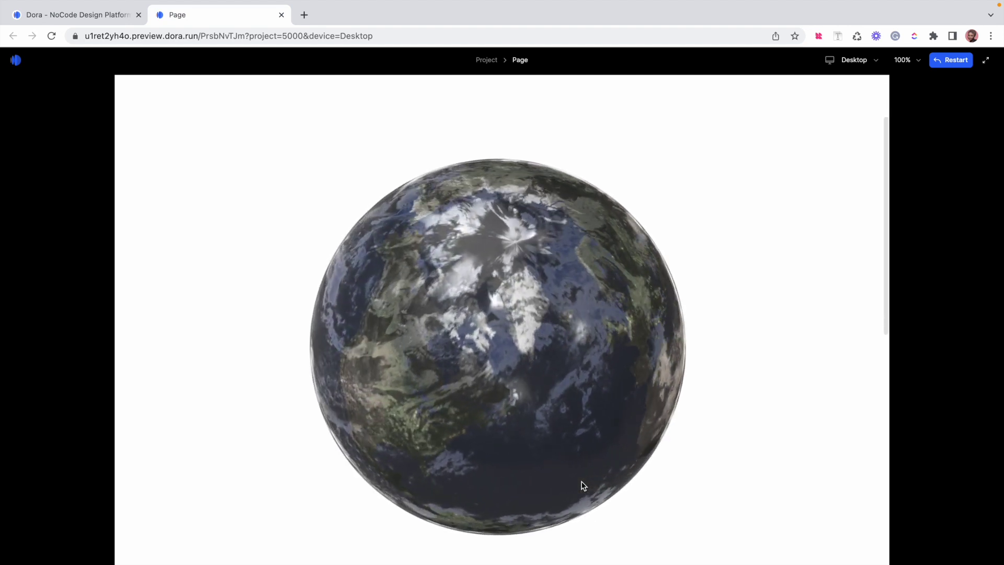
scroll(583, 486, down, 5)
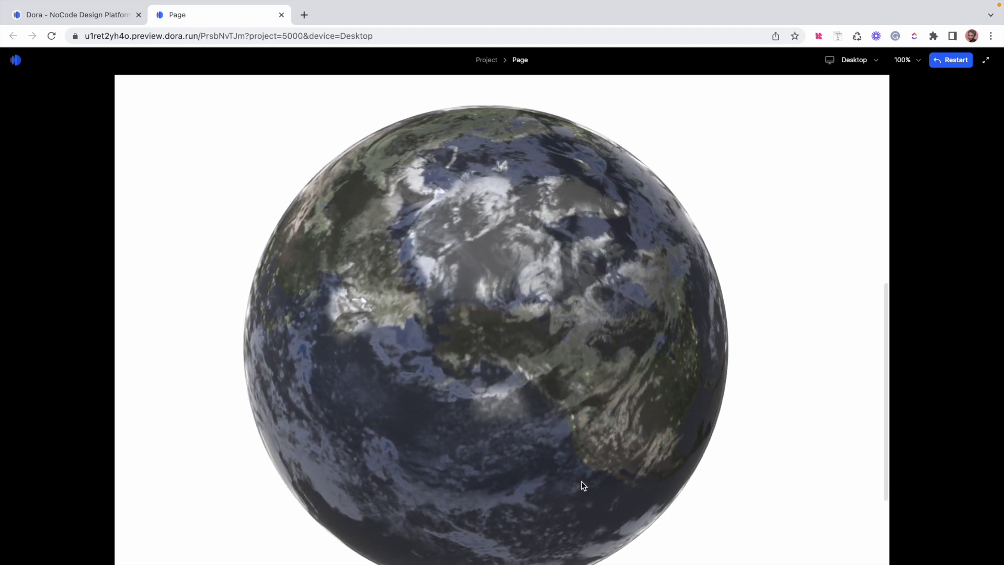
scroll(584, 486, down, 5)
scroll(584, 486, up, 5)
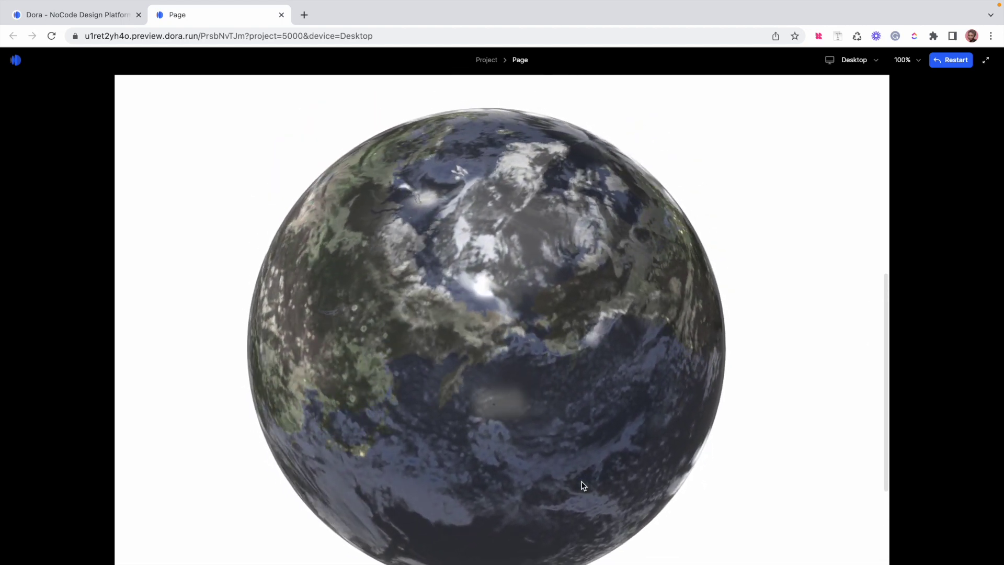
scroll(584, 486, up, 5)
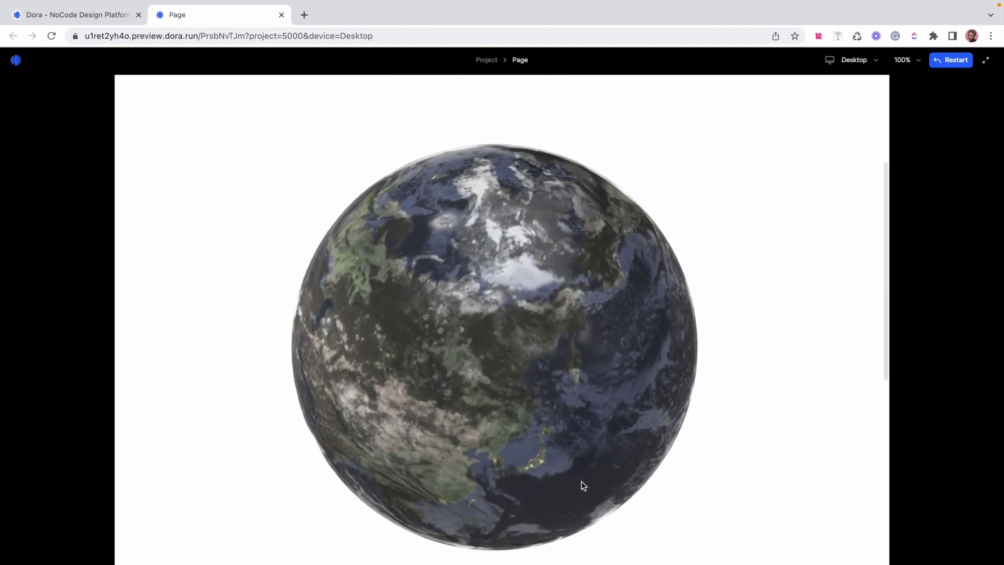
scroll(584, 486, up, 5)
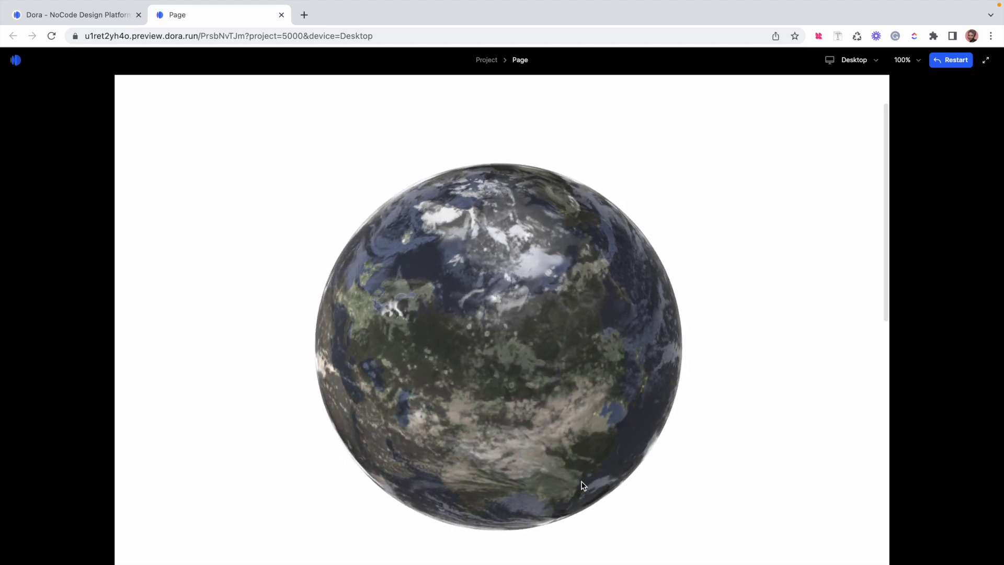
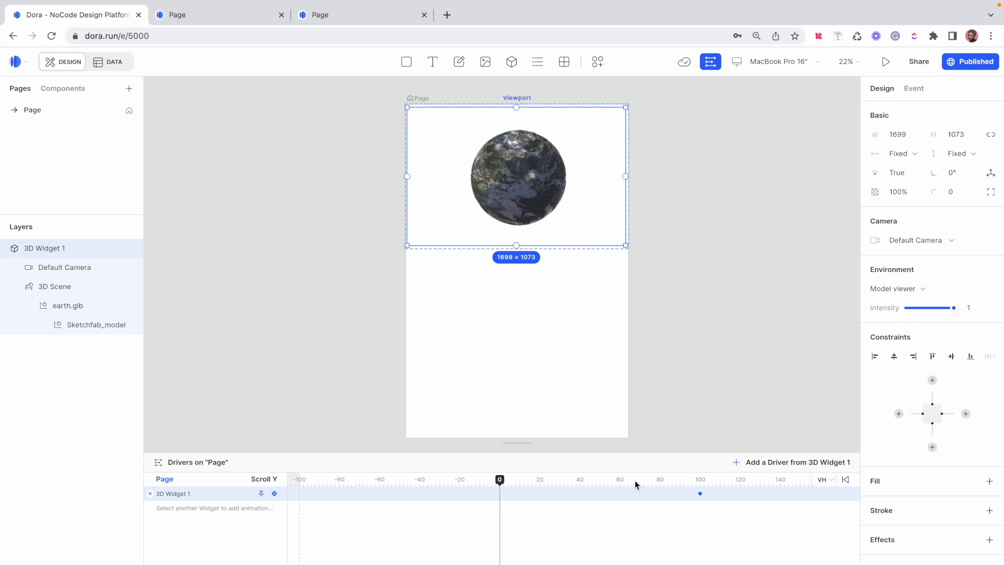
Remove the earth's keyframe at 100 and paste the 'The Earth is Our Home' heading container
click(700, 495)
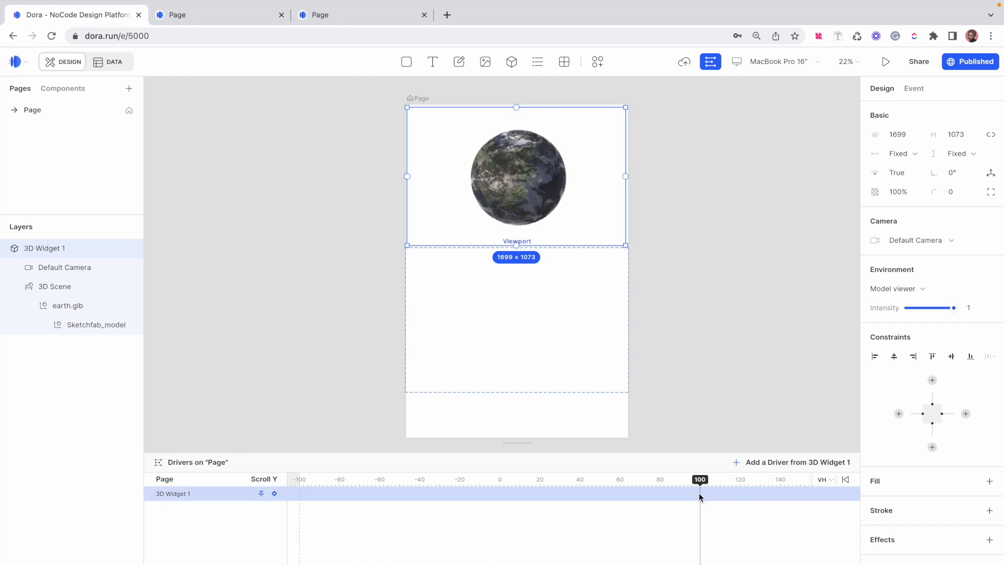
click(656, 282)
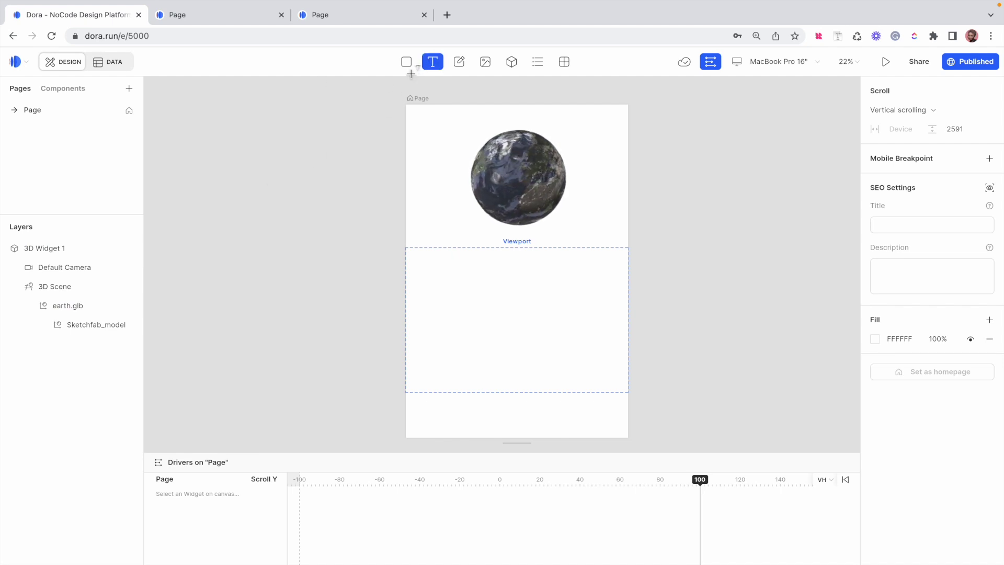
click(375, 115)
click(355, 156)
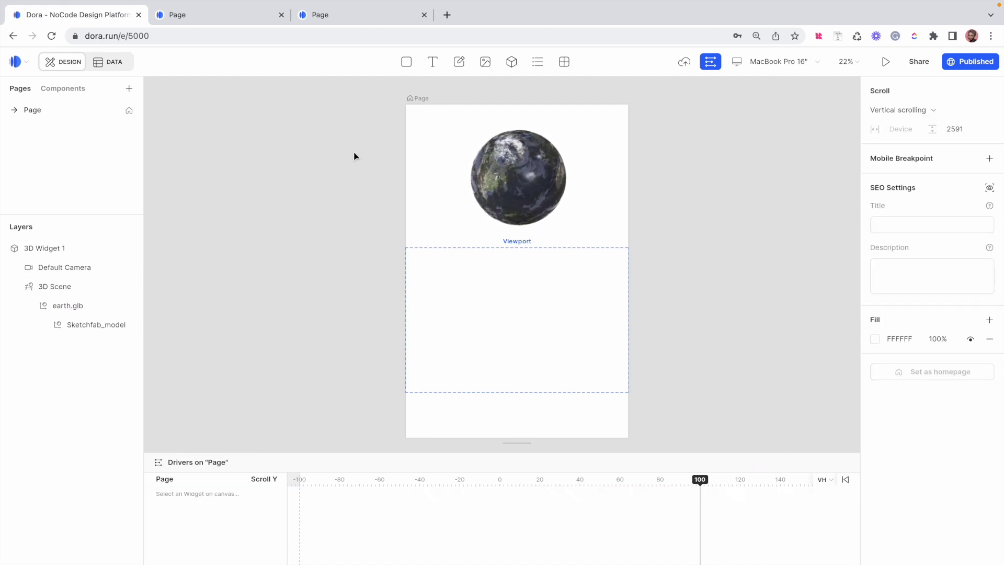
key(super+v)
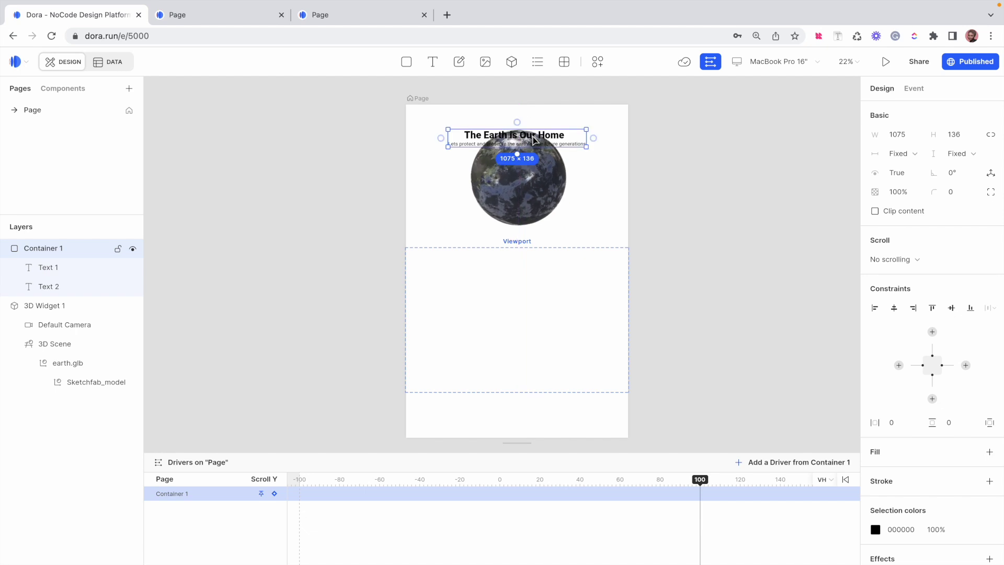
Drag 3D Widget 1 down along the centre guide, below the heading and subtitle
click(532, 191)
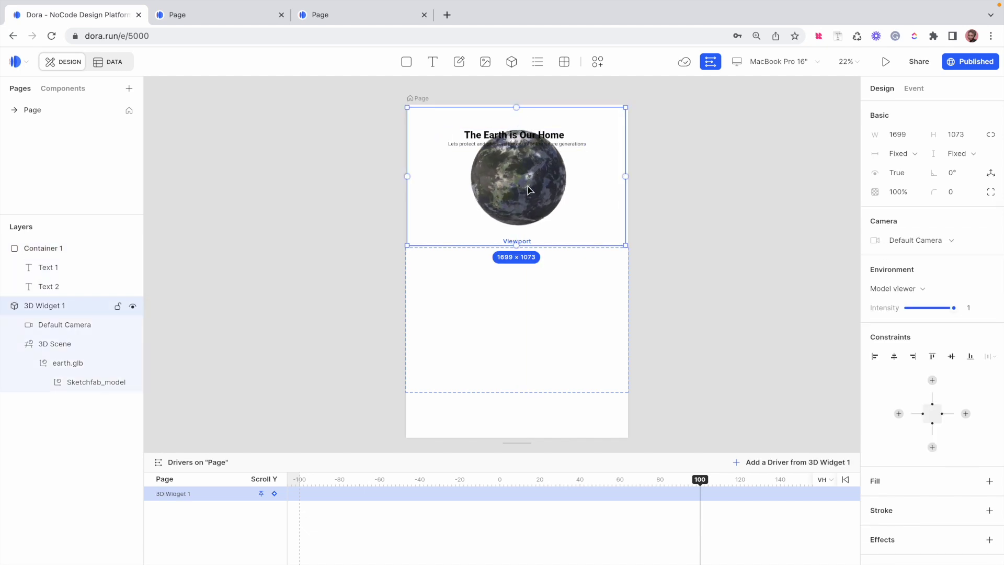
click(528, 187)
drag(529, 188, 530, 220)
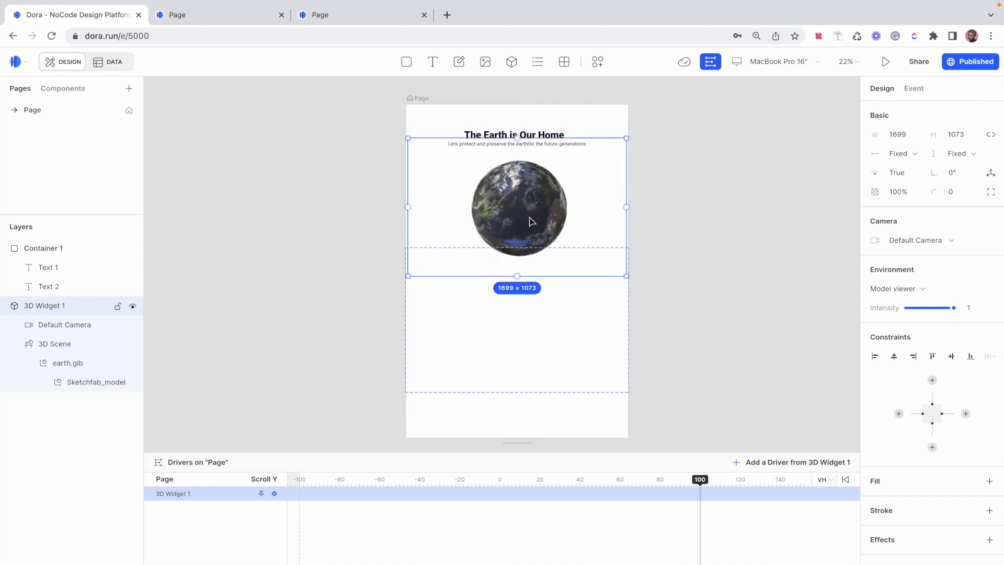
Resize the earth 3D widget by its corners to 2099 × 1324 below the heading
double_click(536, 215)
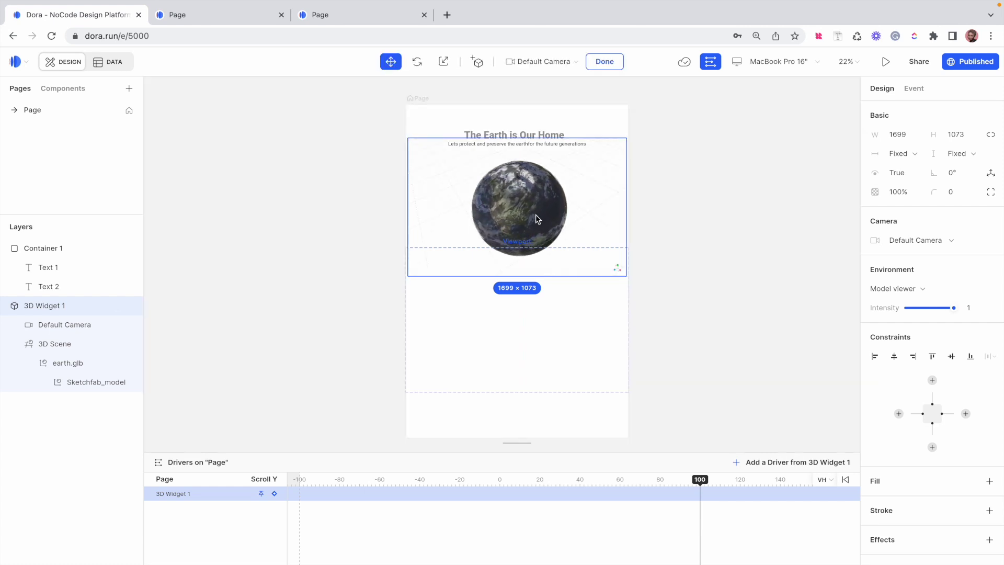
click(536, 214)
click(642, 206)
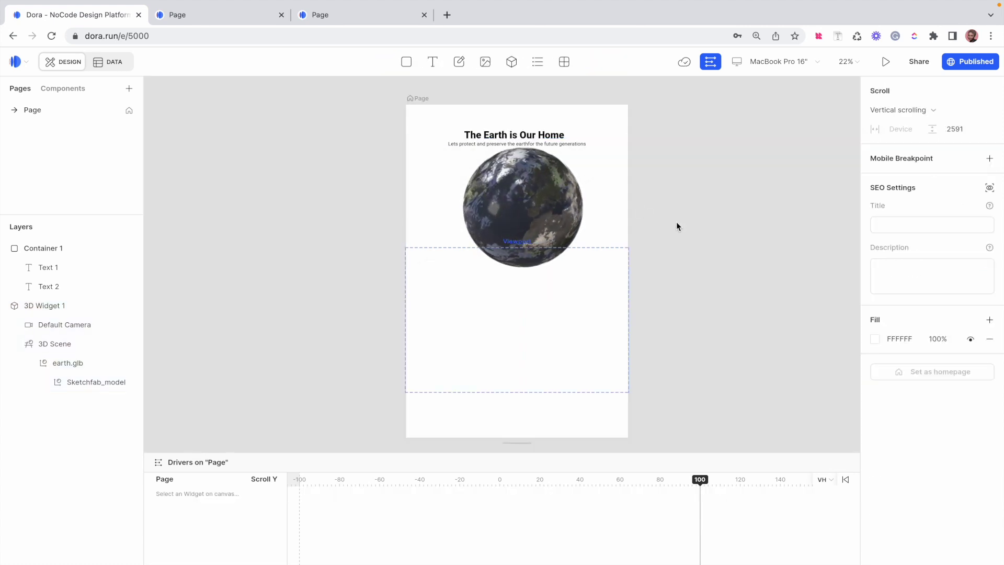
click(522, 196)
drag(535, 199, 527, 208)
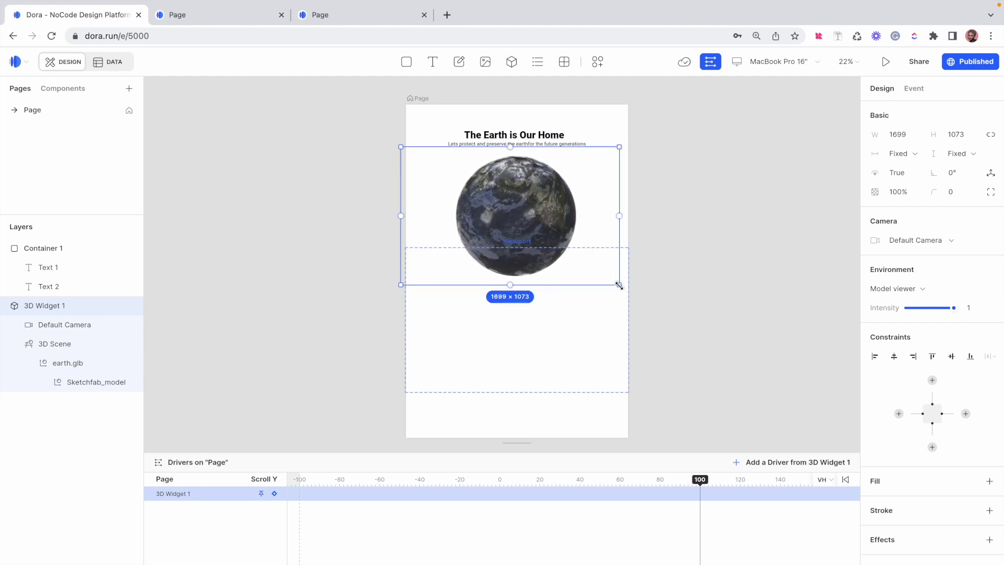
drag(631, 291, 648, 303)
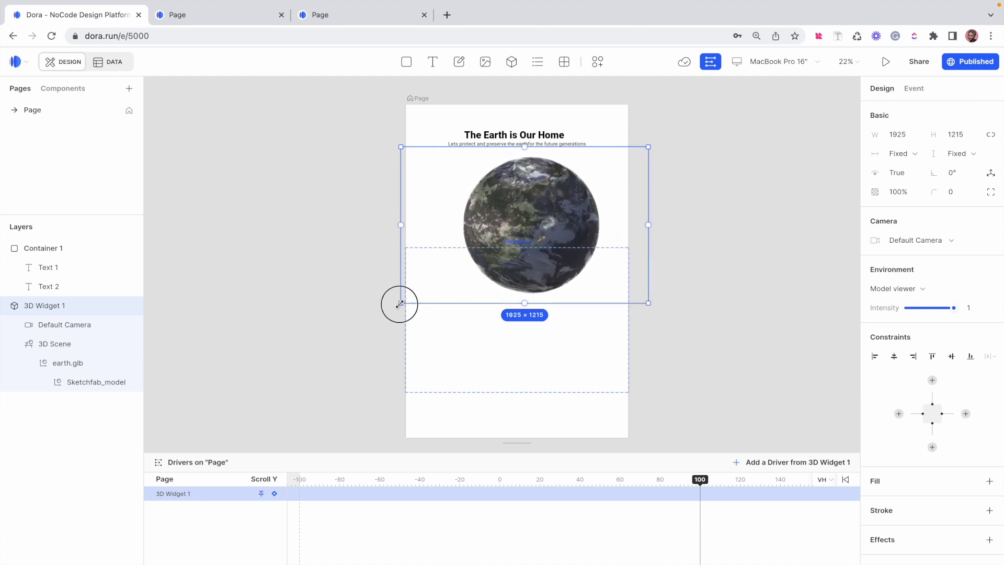
drag(389, 309, 377, 312)
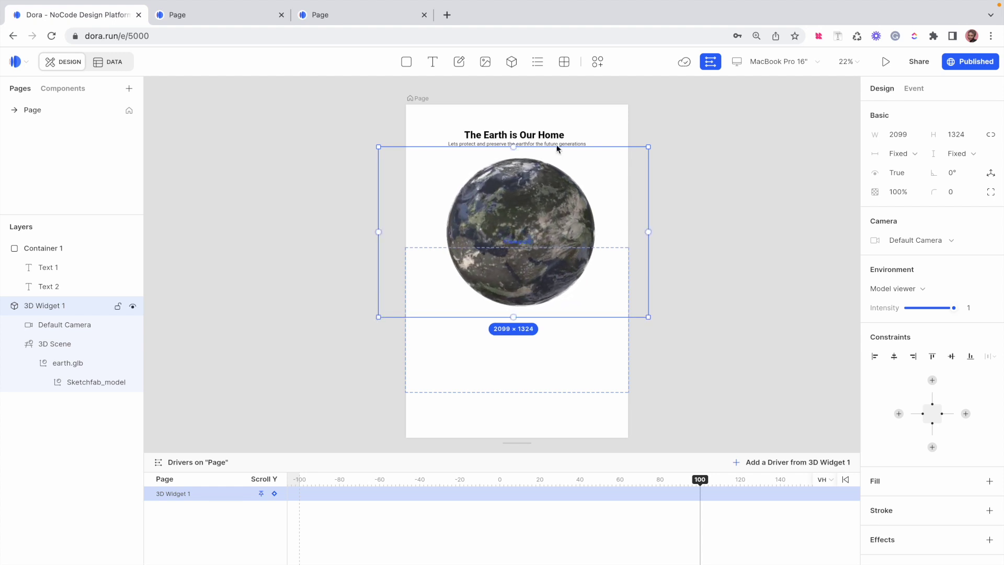
click(670, 176)
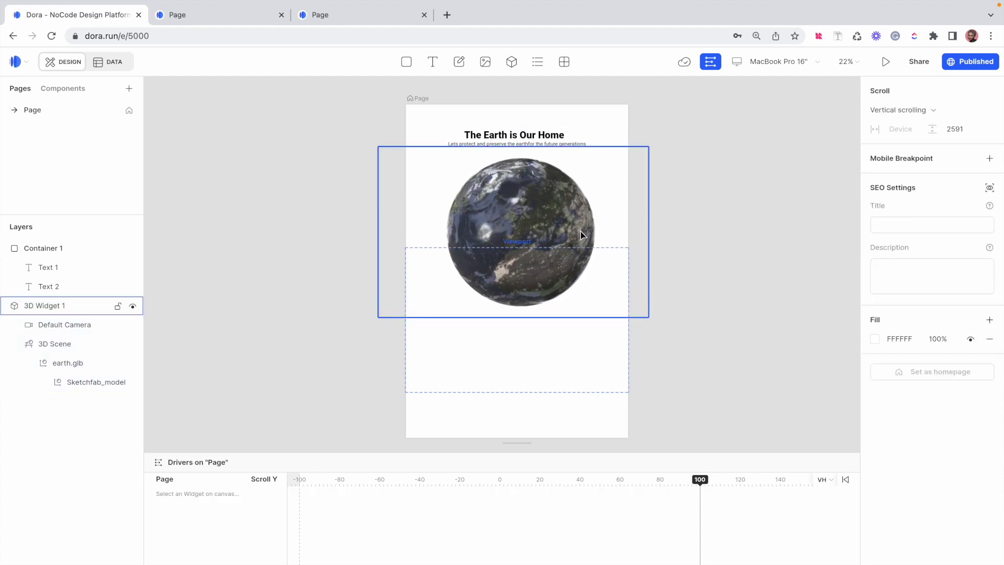
Open the published site in a new tab and close the two older preview tabs
click(947, 61)
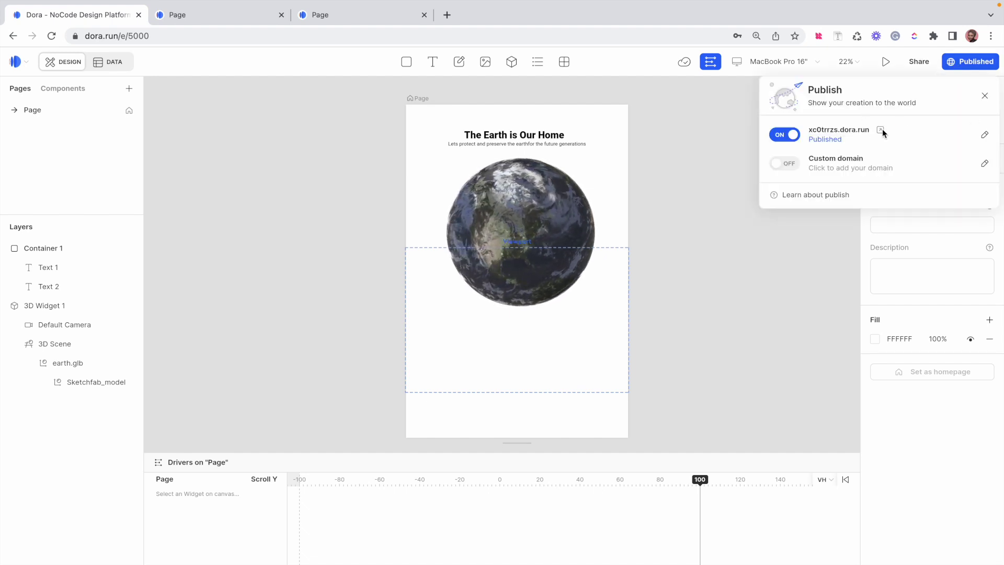
click(881, 130)
click(424, 15)
click(424, 14)
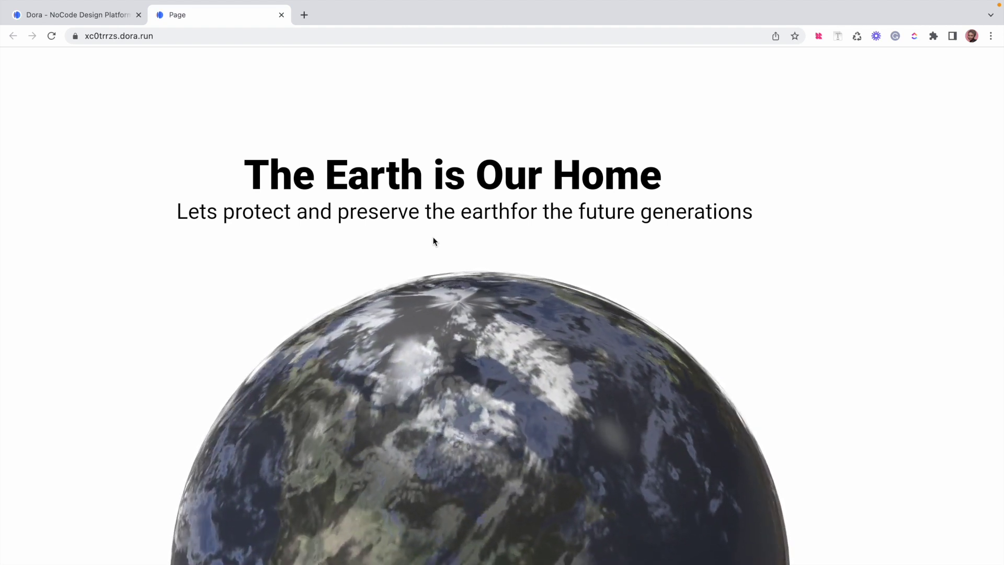
click(109, 15)
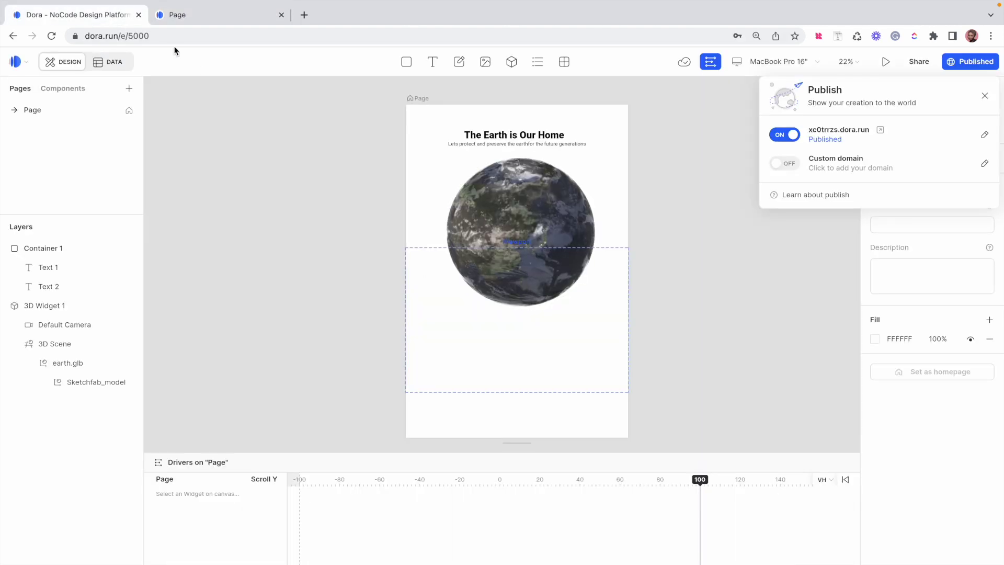
click(985, 96)
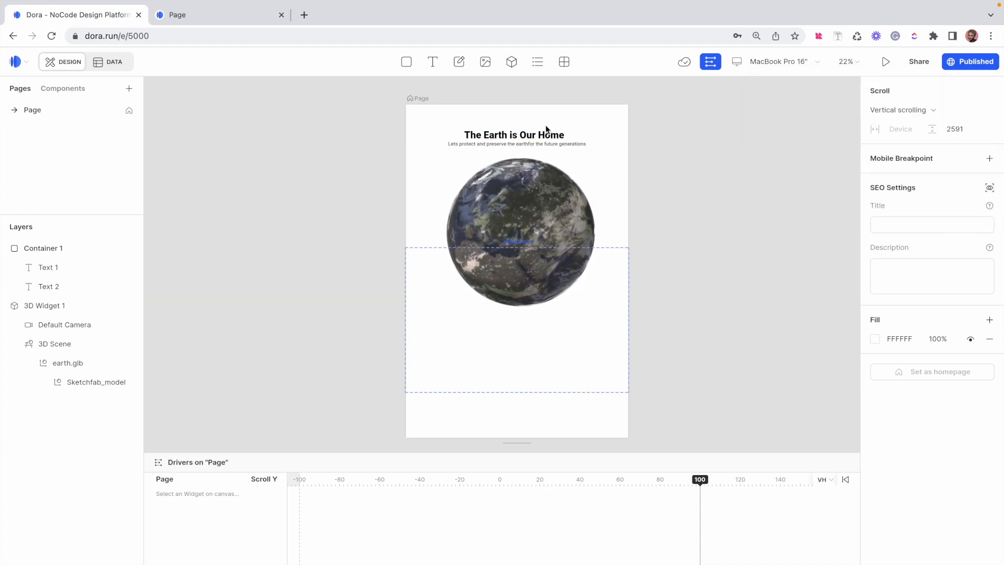
Check the published earth page in its tab, then return to the editor
click(778, 63)
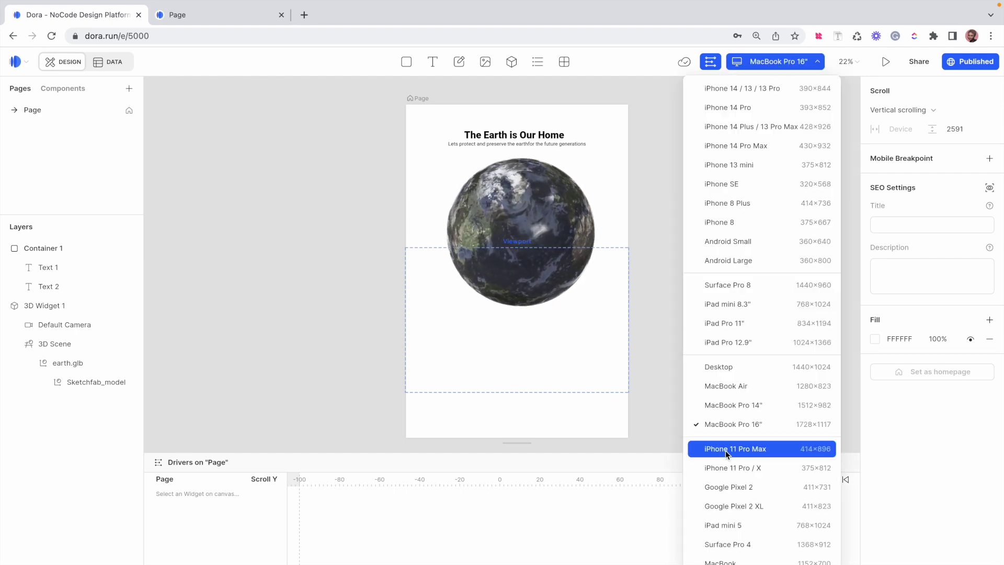
click(644, 223)
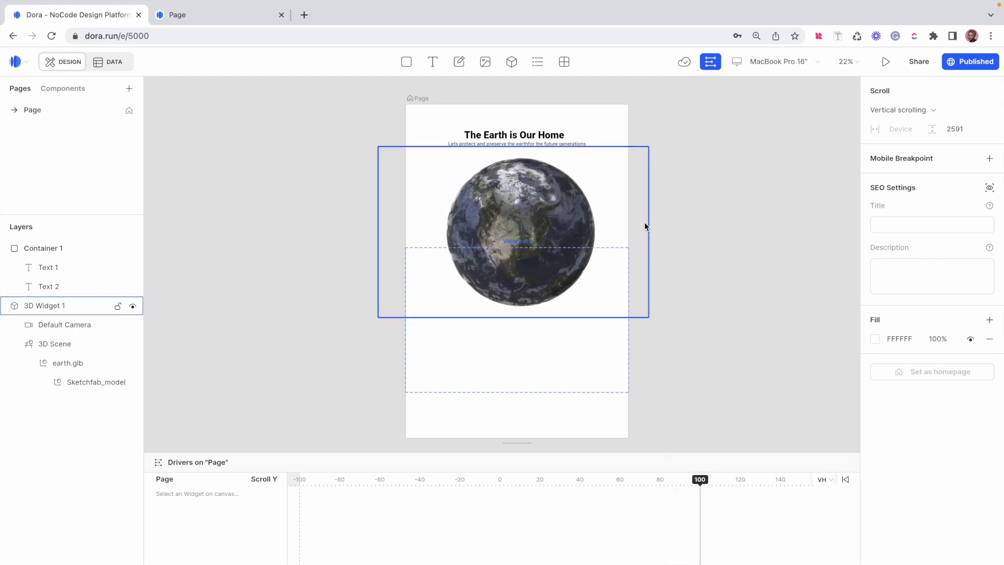
click(194, 21)
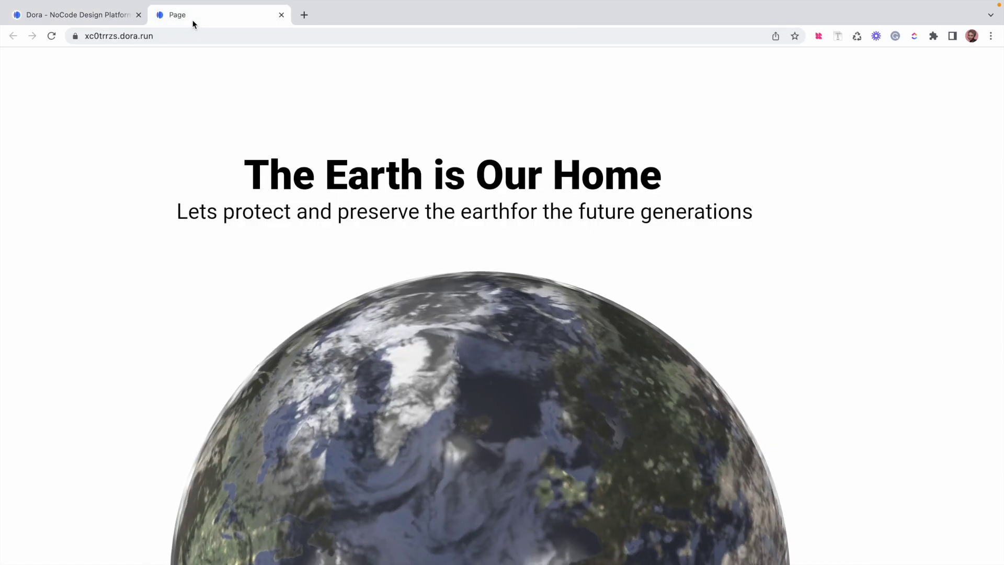
click(105, 19)
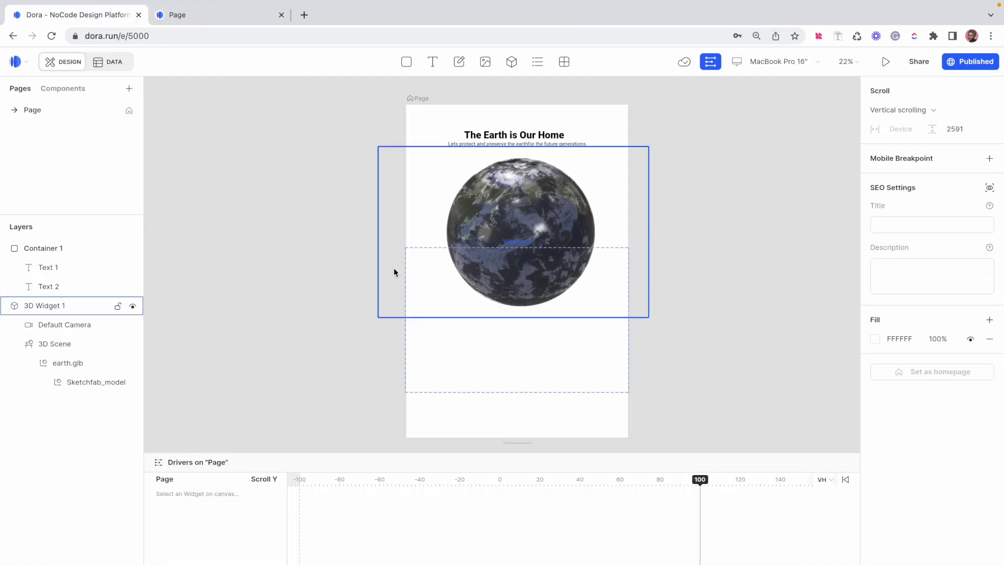
click(636, 413)
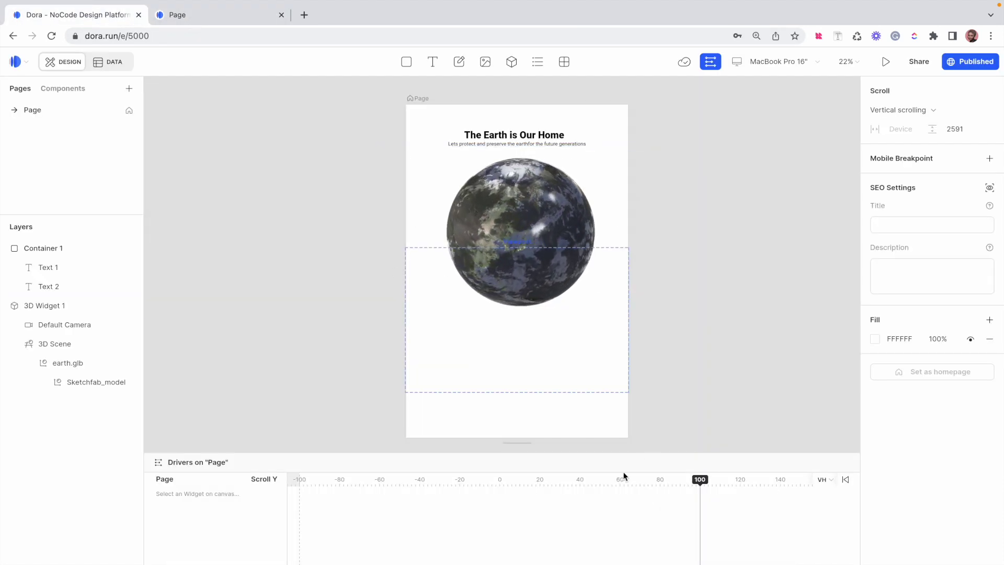
Add a scroll keyframe at 0 for 3D Widget 1, then place an empty Text 3 box
drag(698, 479, 501, 479)
click(519, 206)
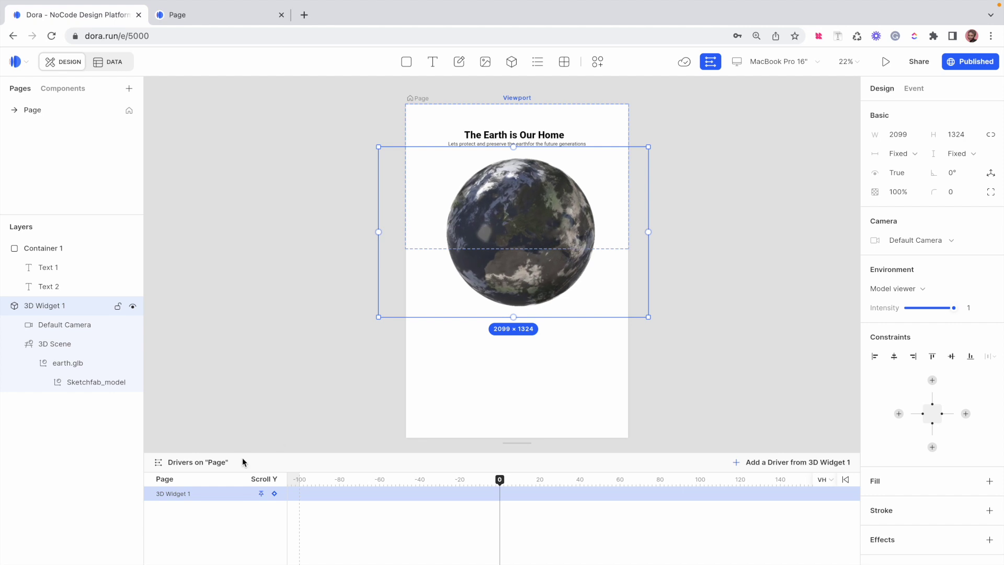
click(275, 494)
click(274, 494)
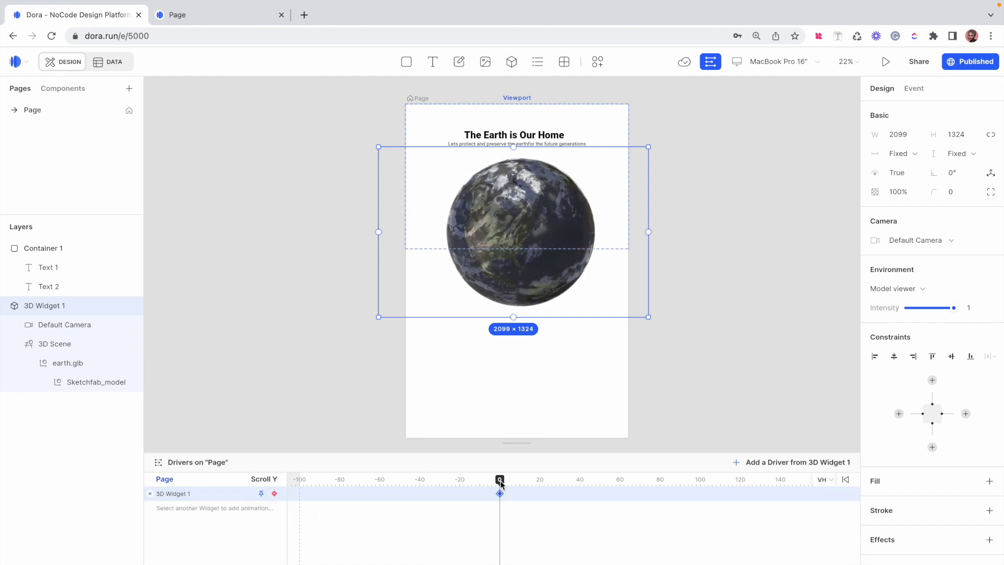
drag(500, 481, 701, 483)
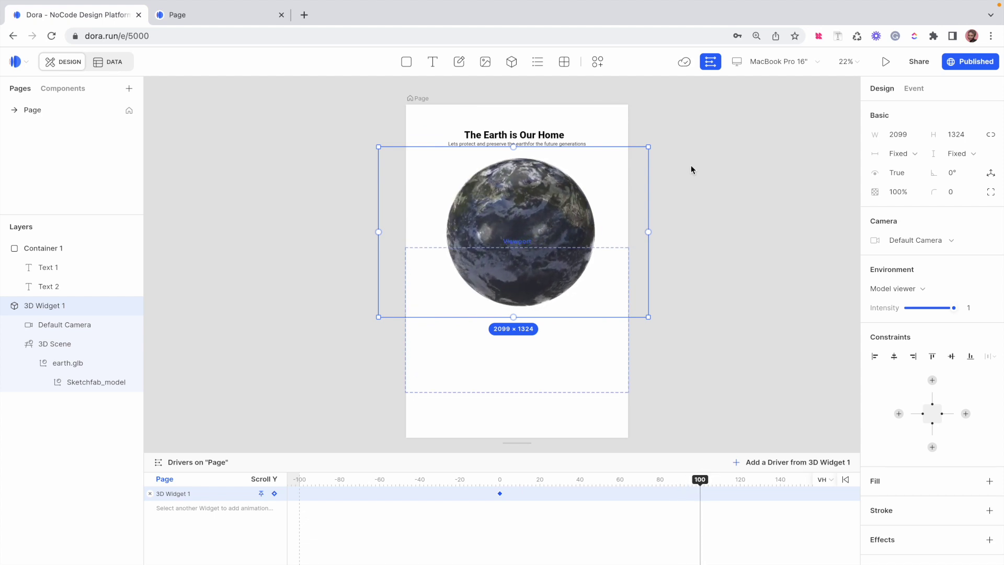
click(714, 287)
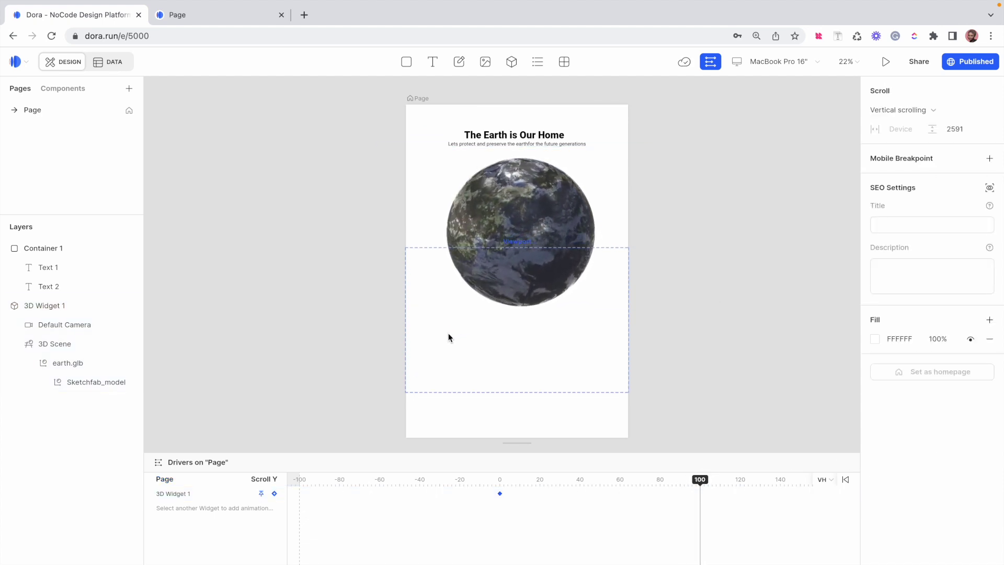
click(428, 320)
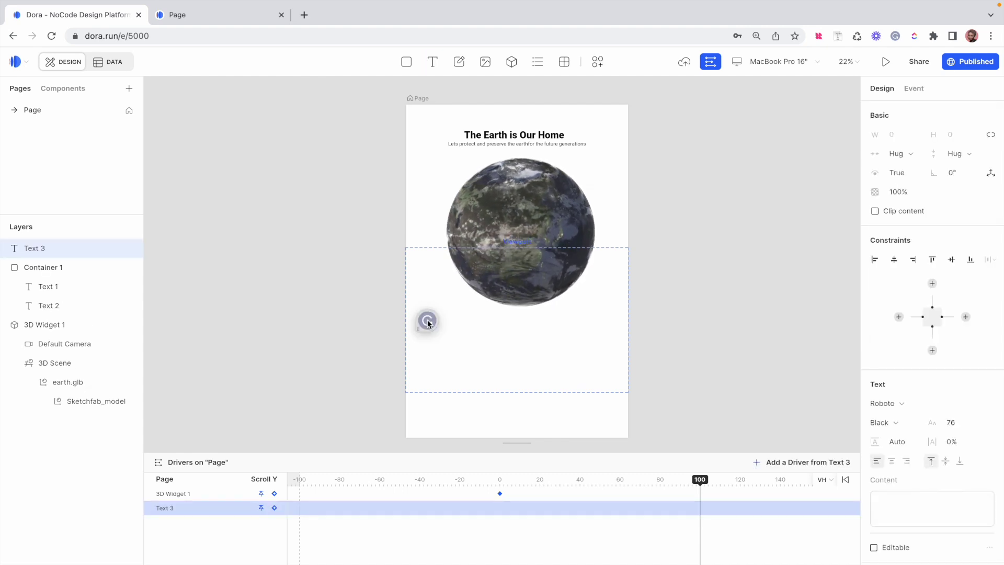
Paste Container 2 with 'We are not Alone' and 'Some say there could be other life forms'
key(ctrl+v)
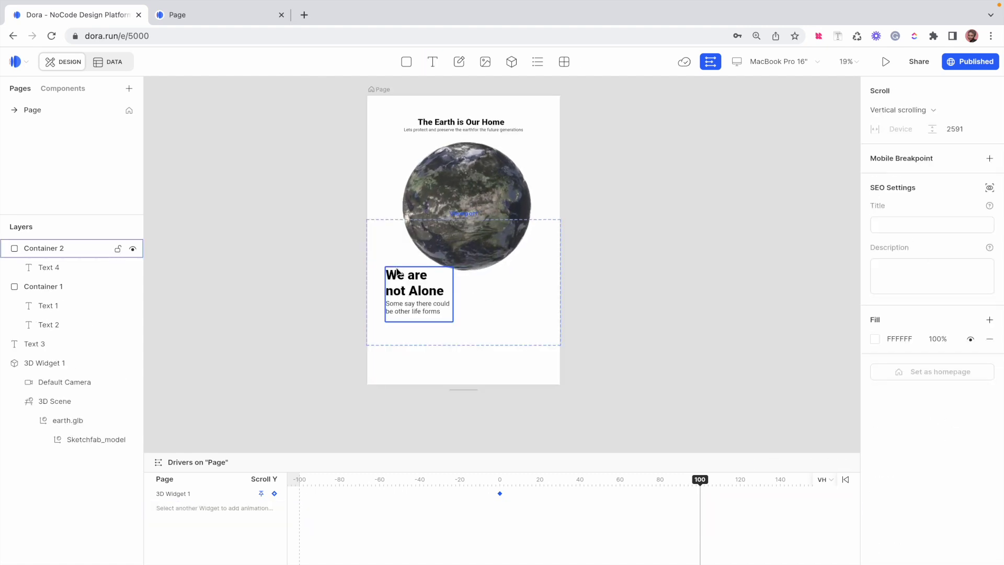
scroll(397, 271, up, 3)
click(623, 275)
click(666, 268)
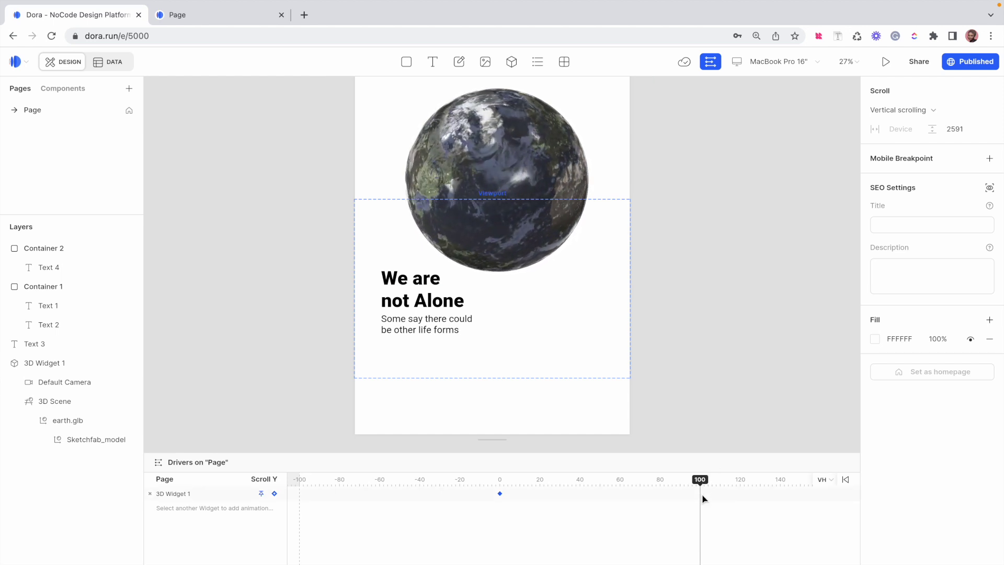
click(514, 157)
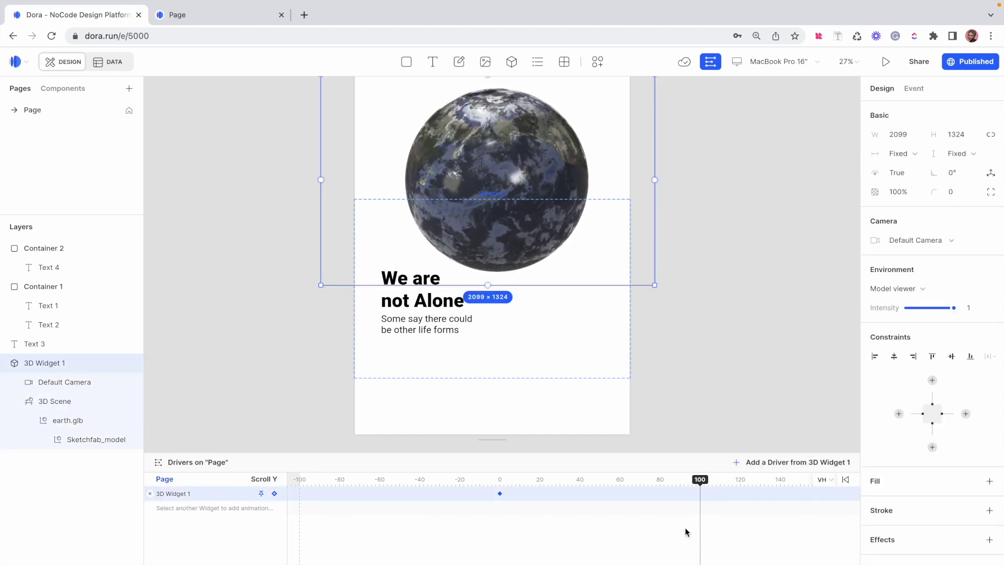
Key the earth at 100, shrunk to 1383 × 872 right of 'We are not Alone'
click(274, 494)
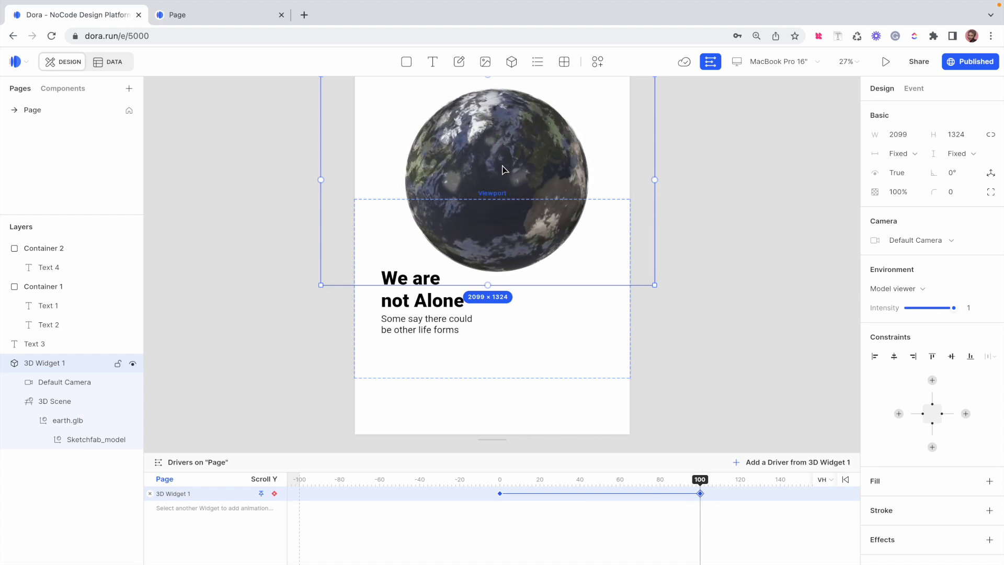
drag(503, 169, 575, 273)
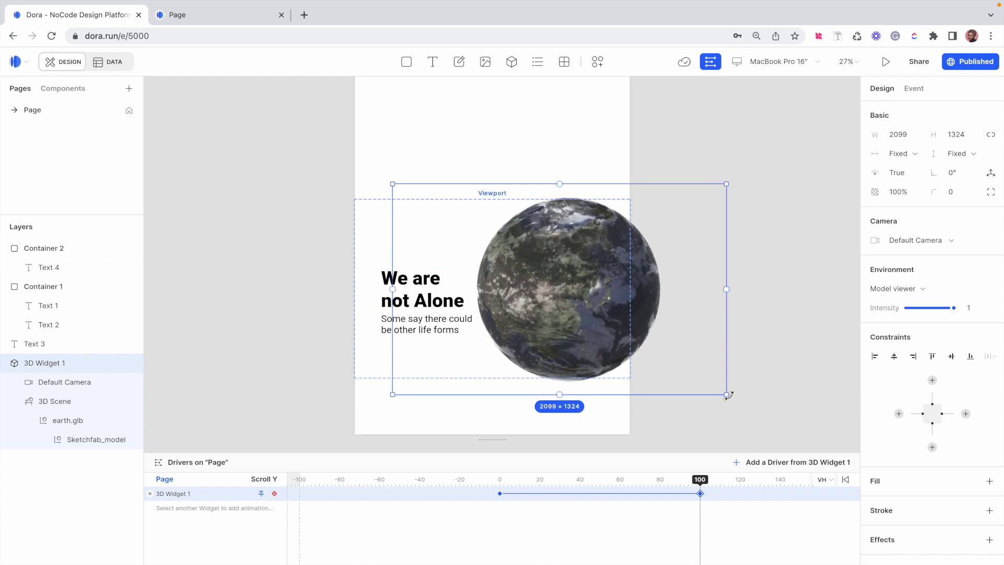
drag(726, 394, 612, 343)
drag(503, 267, 541, 309)
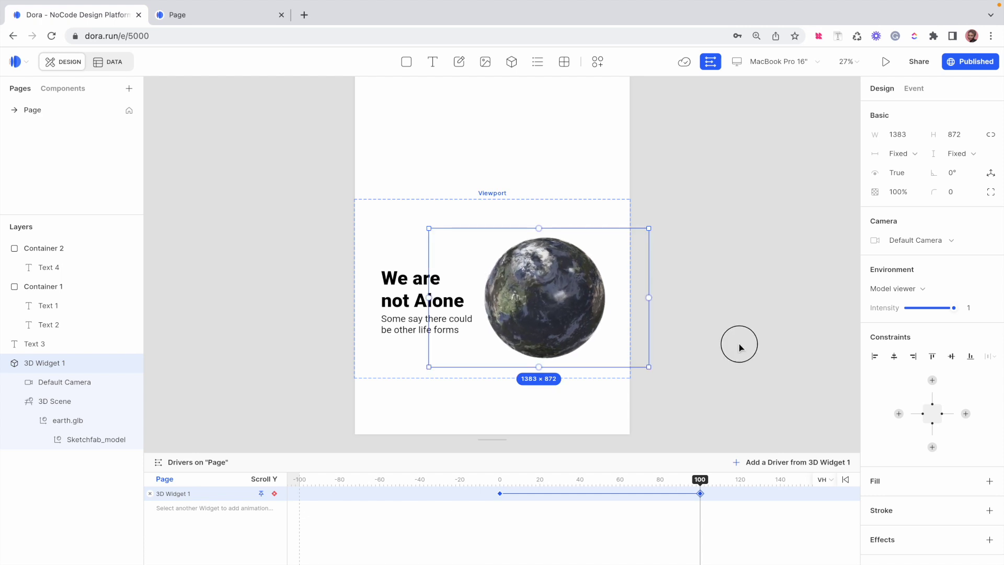
click(740, 343)
Scrub the Drivers timeline to preview the earth animation, then switch to the published Page tab
scroll(637, 422, up, 3)
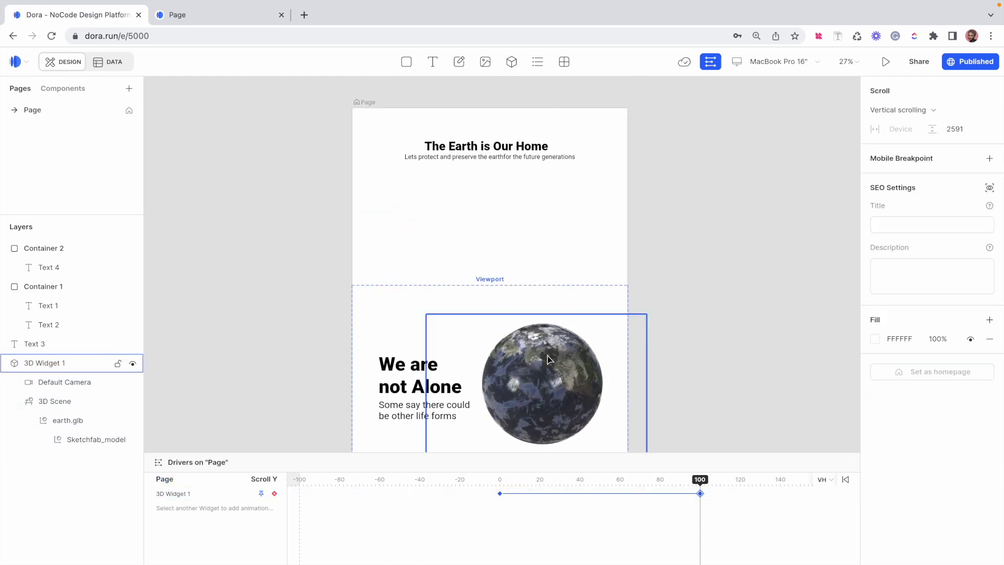
scroll(548, 360, down, 3)
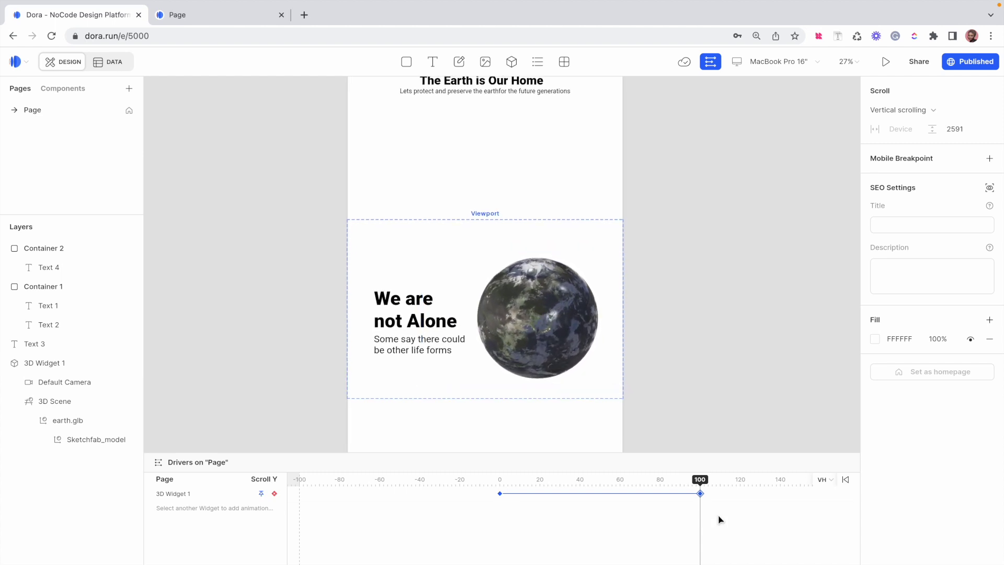
mouse_move(700, 484)
mouse_down()
mouse_move(472, 490)
mouse_move(701, 489)
mouse_up()
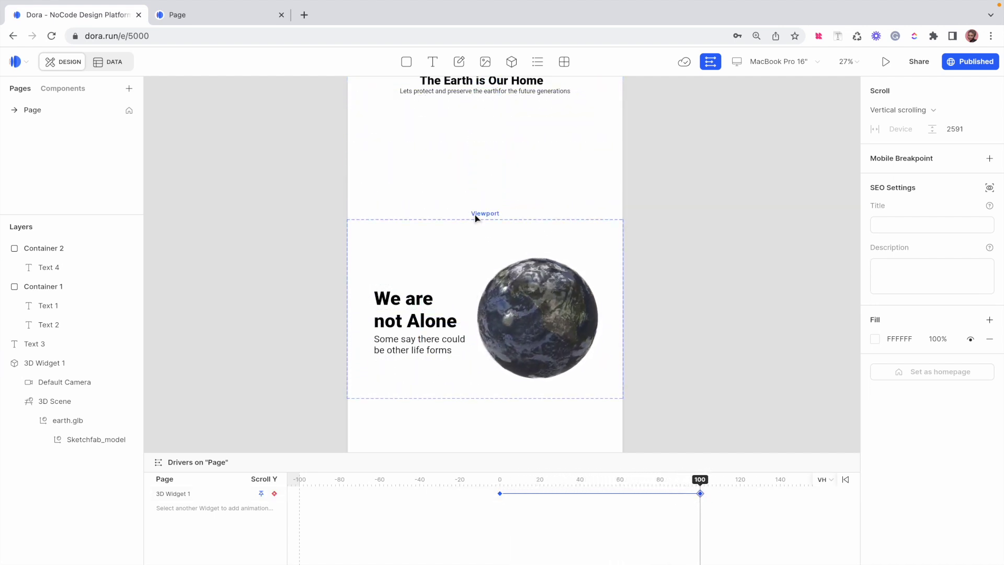
click(210, 15)
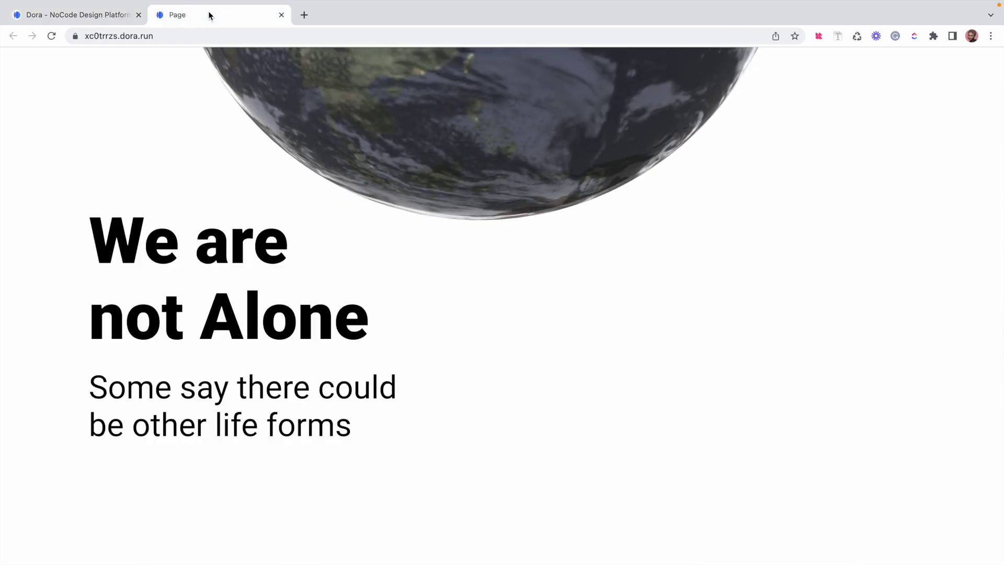
Reload the published page and scroll through it to check the globe's scroll animation
click(51, 35)
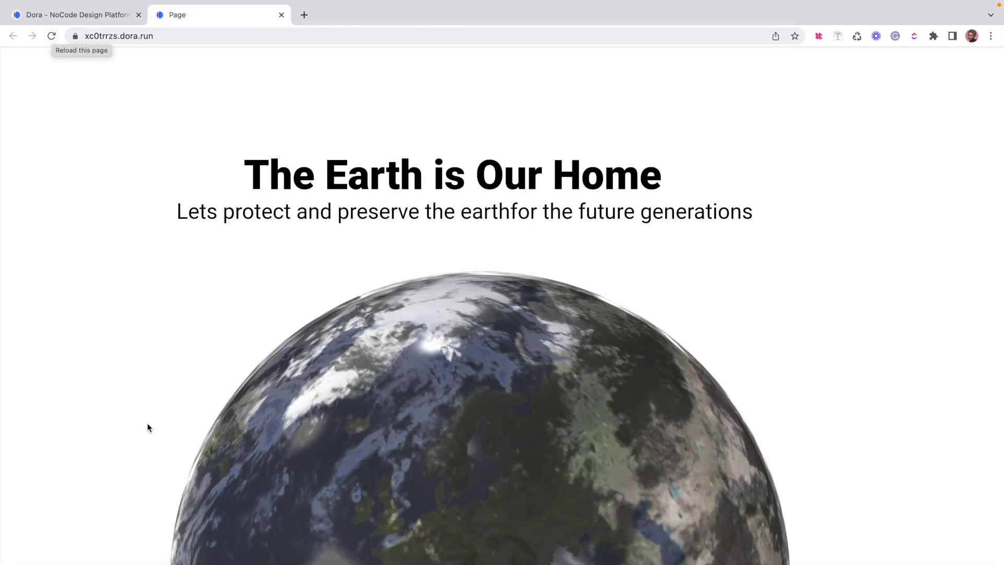
scroll(148, 426, down, 3)
scroll(148, 428, down, 3)
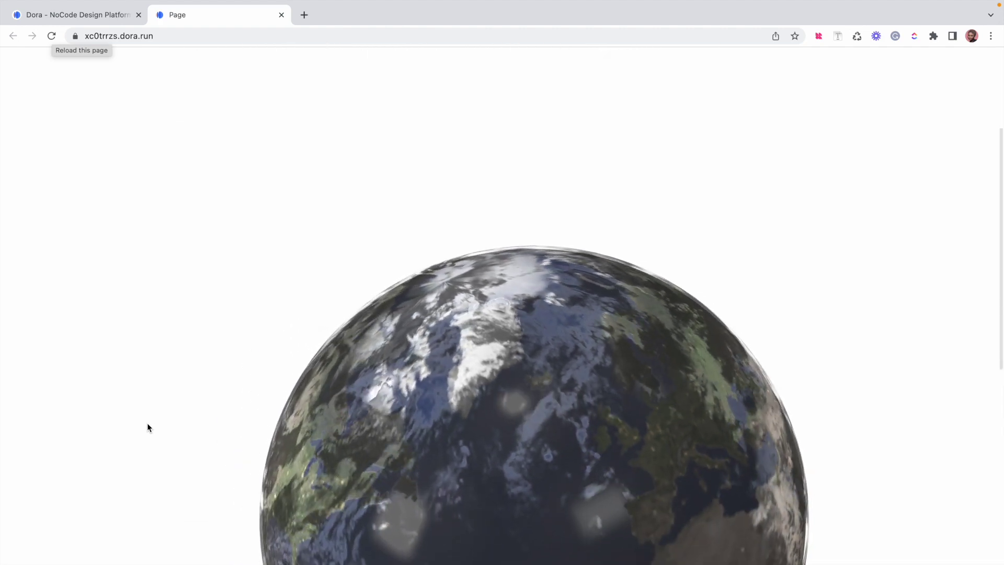
scroll(149, 428, down, 2)
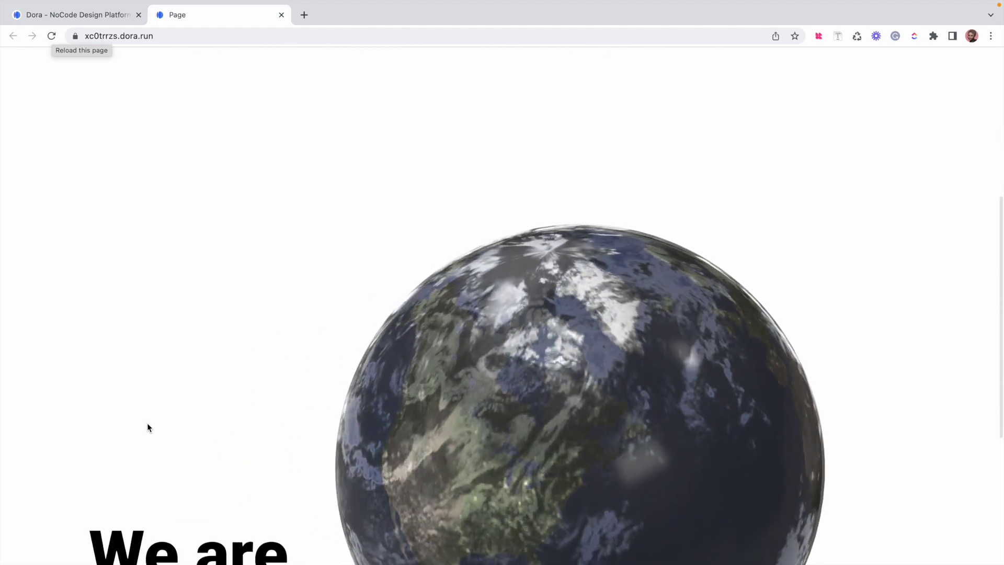
scroll(148, 428, down, 2)
scroll(148, 428, down, 4)
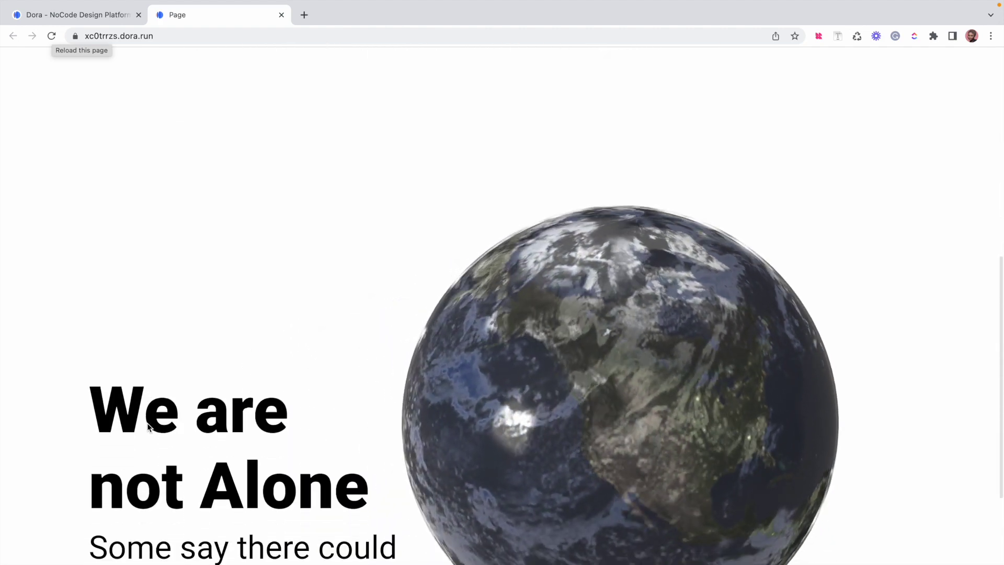
scroll(148, 426, down, 1)
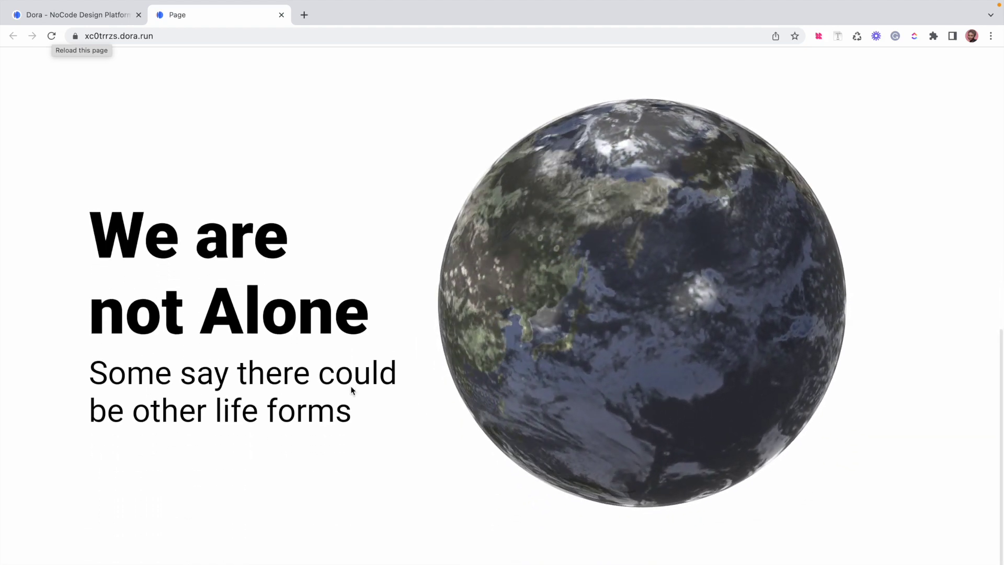
scroll(352, 390, up, 5)
scroll(351, 390, up, 5)
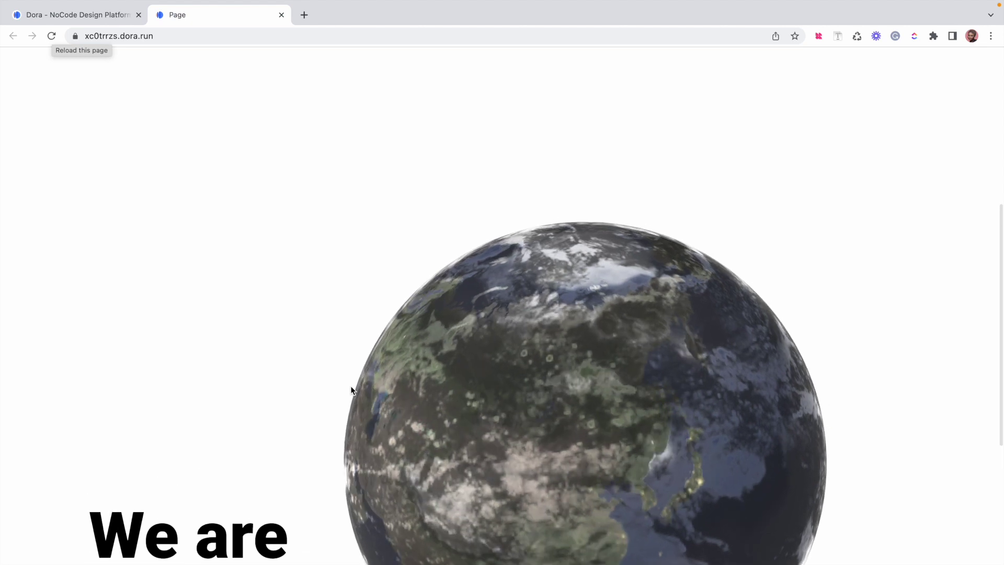
scroll(351, 389, up, 5)
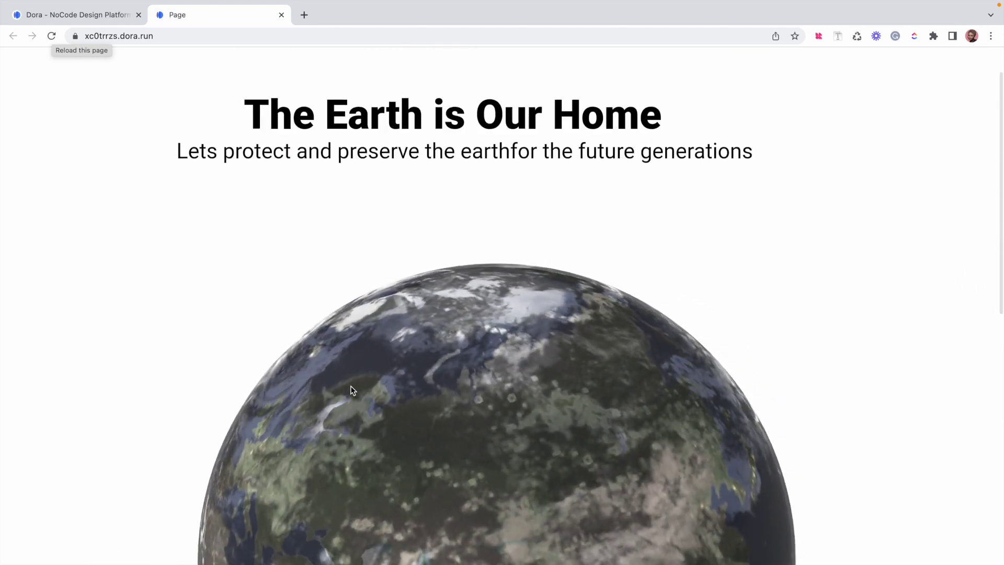
scroll(351, 390, down, 5)
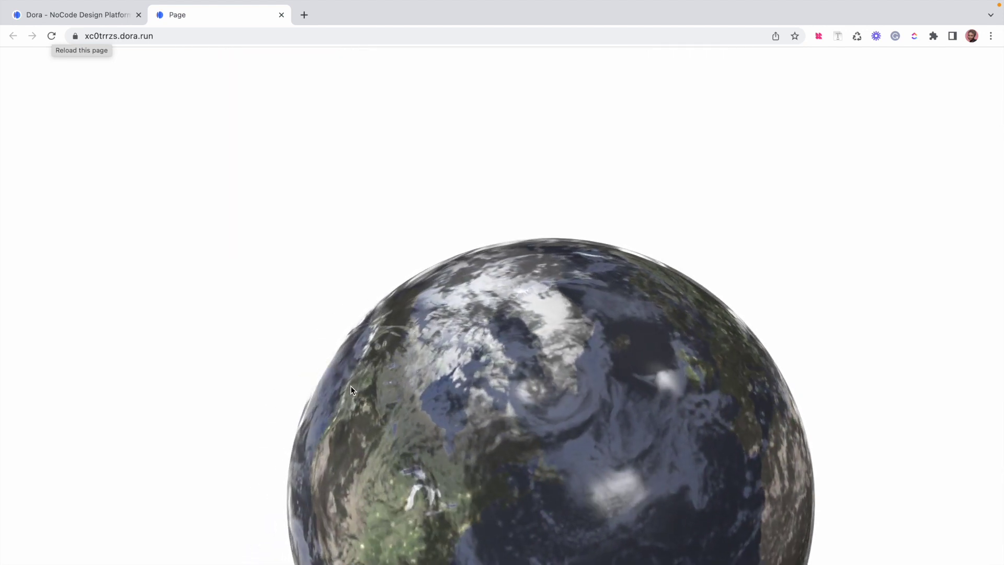
scroll(351, 390, down, 3)
scroll(351, 390, down, 4)
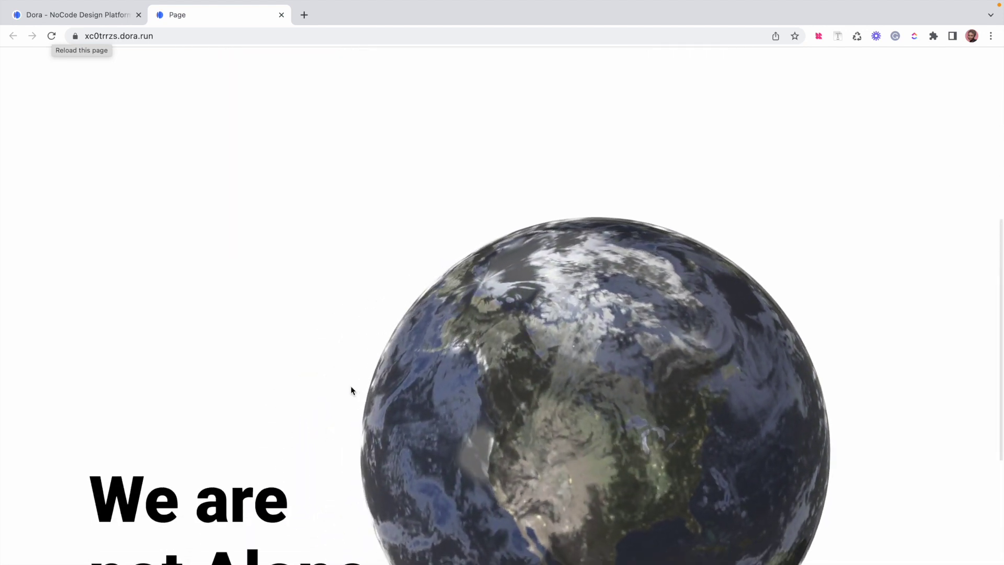
scroll(351, 389, down, 2)
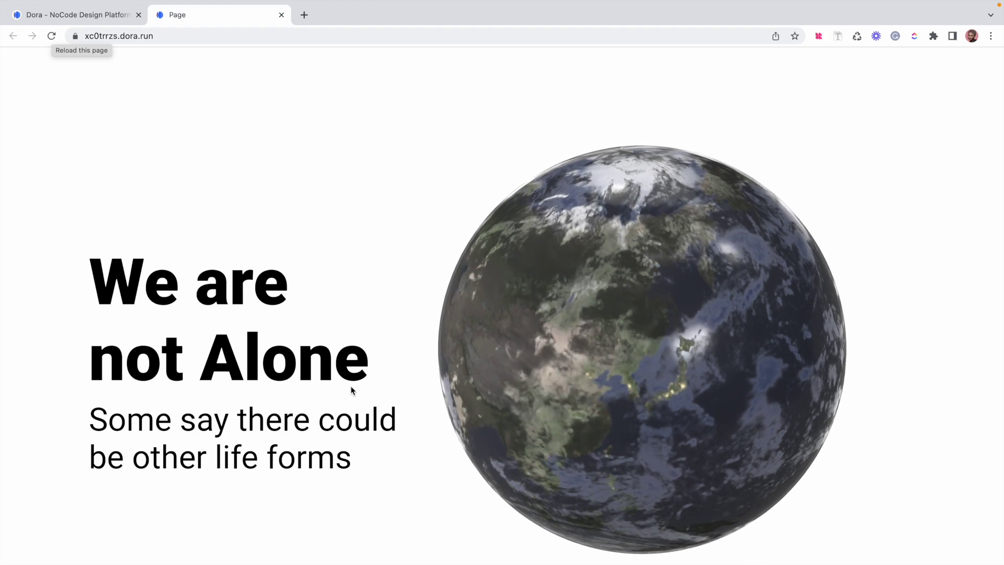
scroll(350, 390, down, 1)
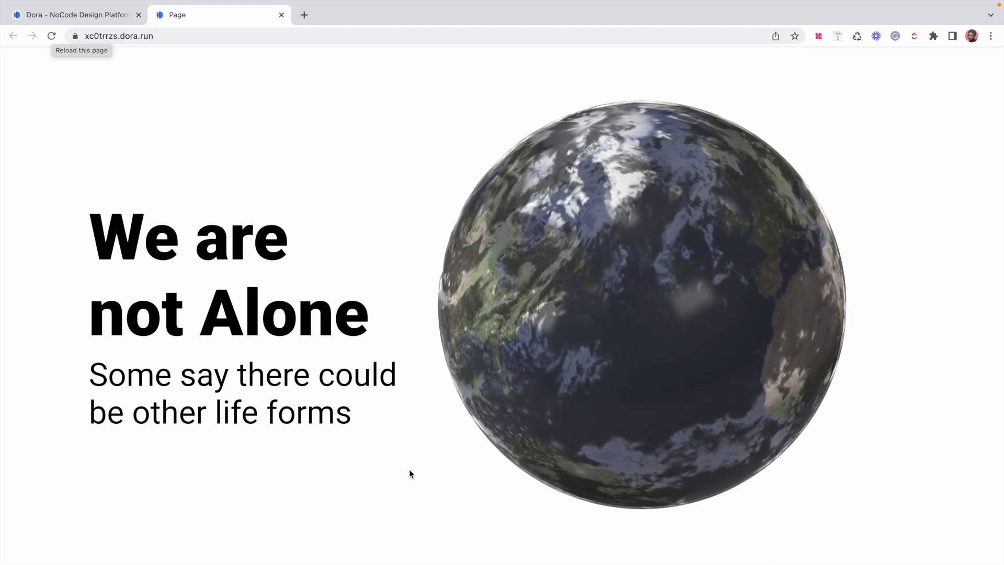
scroll(410, 474, up, 3)
scroll(409, 473, up, 10)
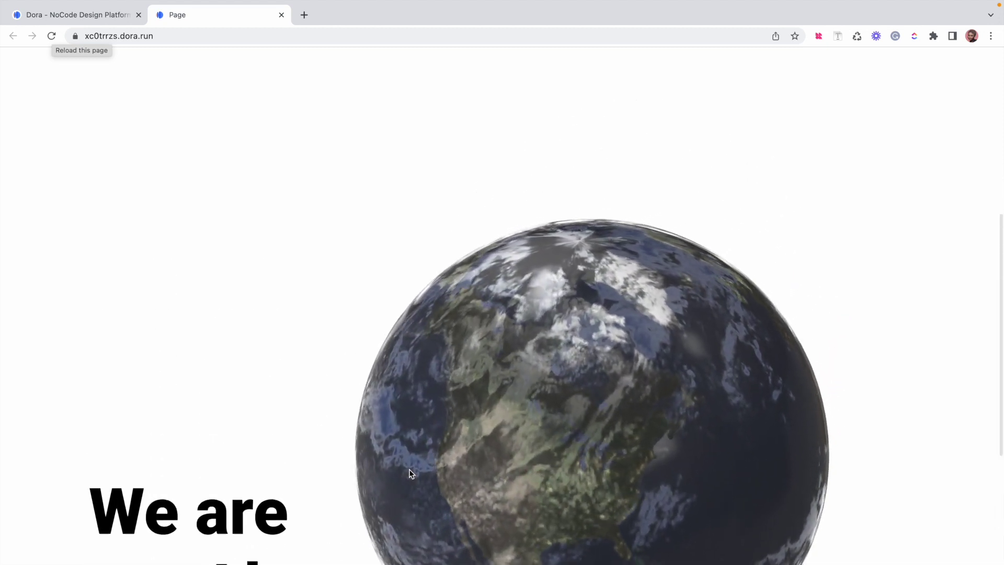
scroll(412, 474, up, 2)
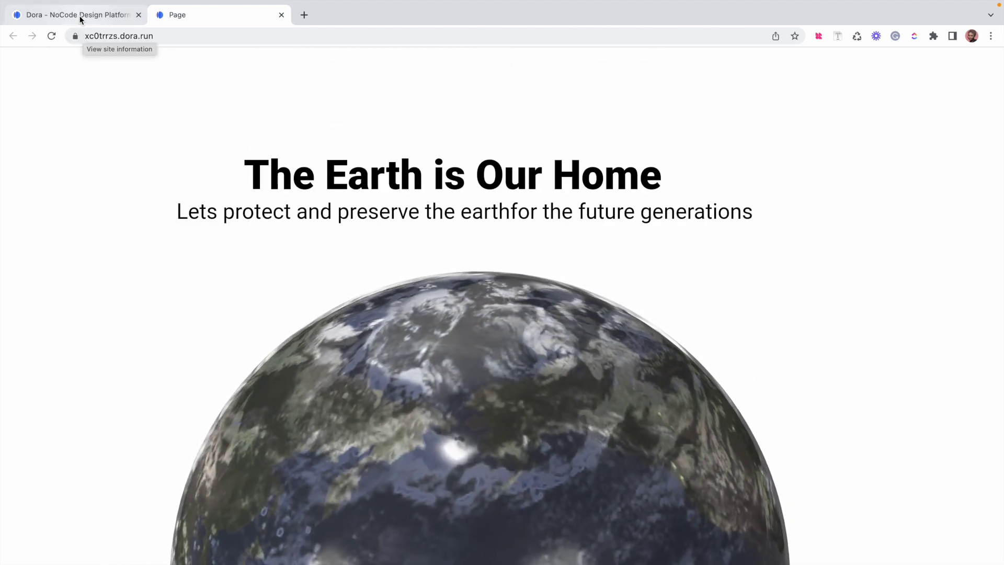
key(ctrl+shift+Tab)
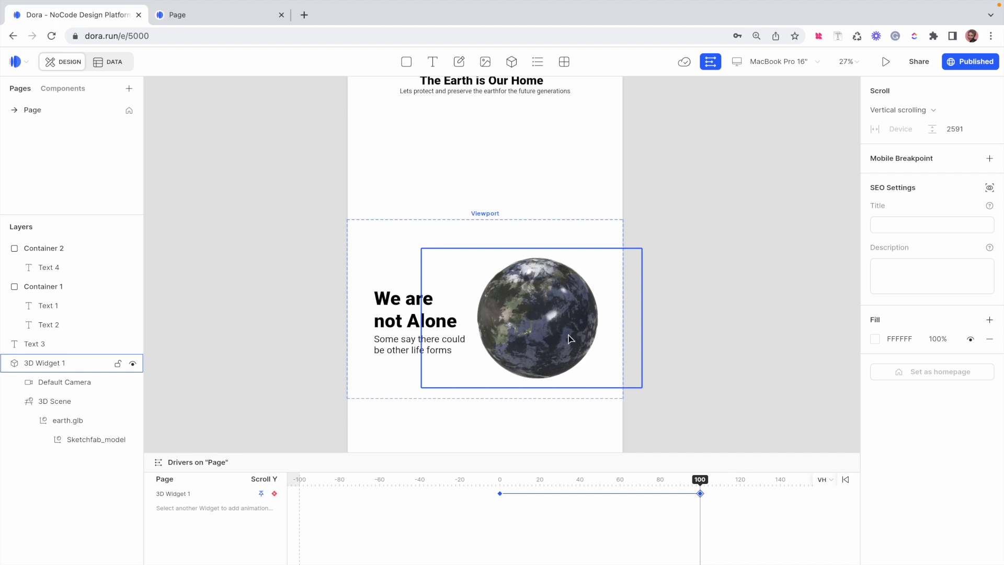
Change the page background fill to grey 747474
click(320, 260)
scroll(320, 260, up, 2)
scroll(320, 260, up, 2)
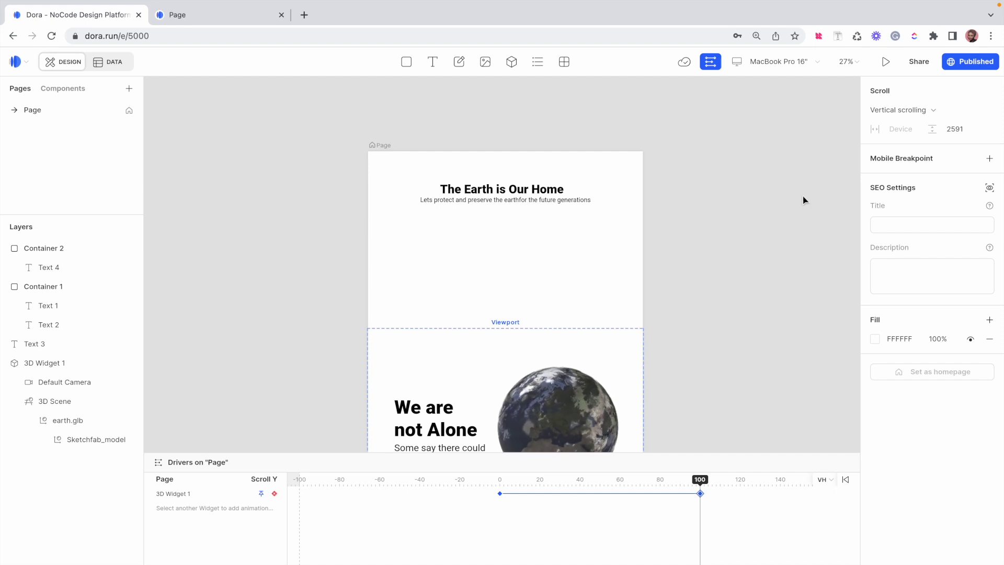
click(875, 339)
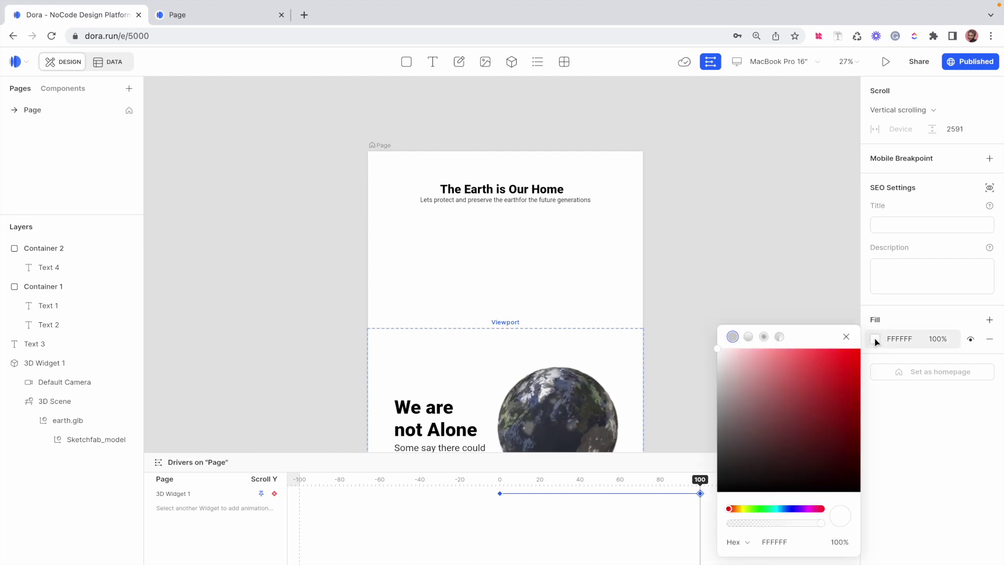
click(722, 412)
drag(722, 412, 717, 426)
Make Container 1, Container 2 and Text 3 text white FFFFFF, moving Text 3 into Container 2
click(535, 195)
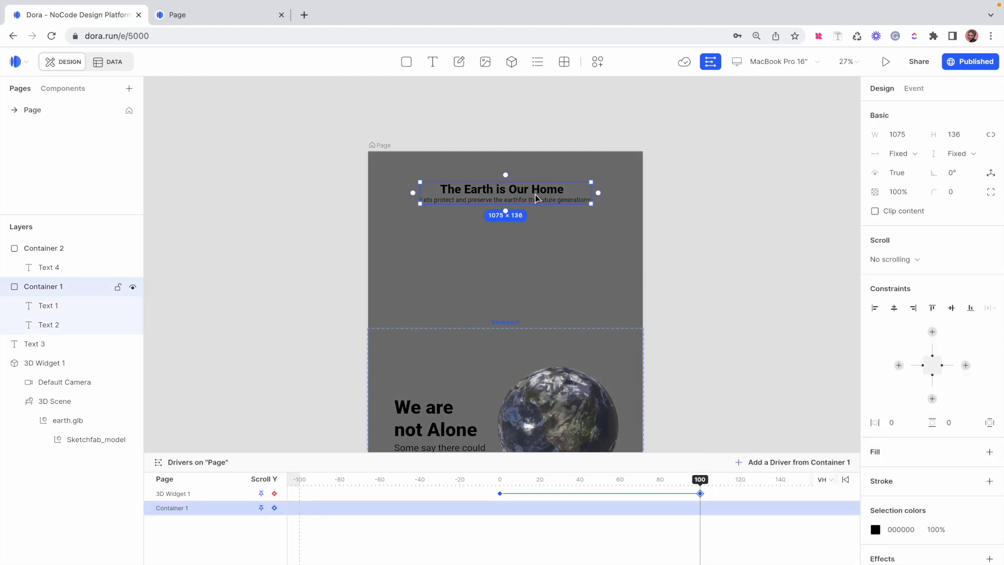
click(875, 529)
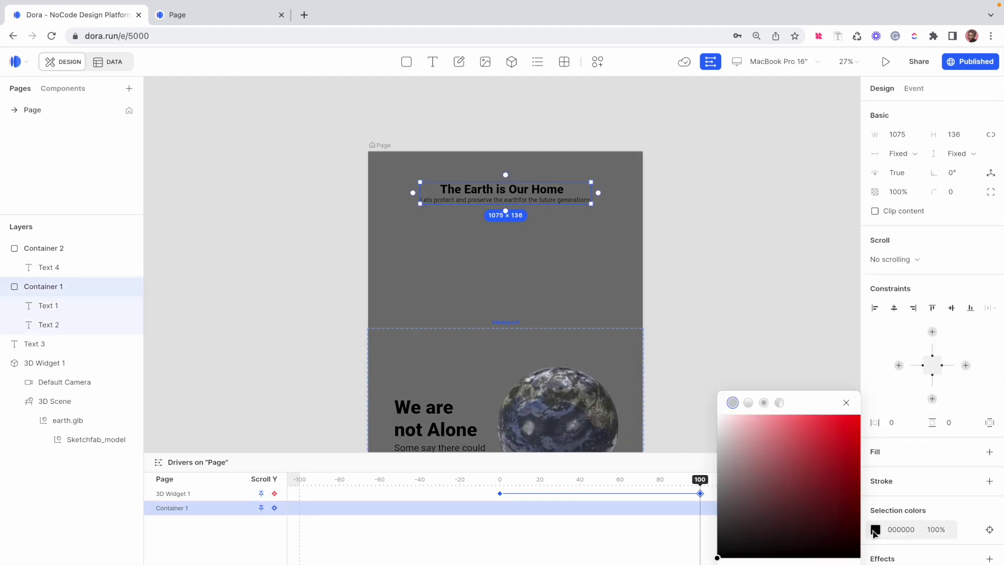
drag(723, 430, 698, 404)
click(414, 424)
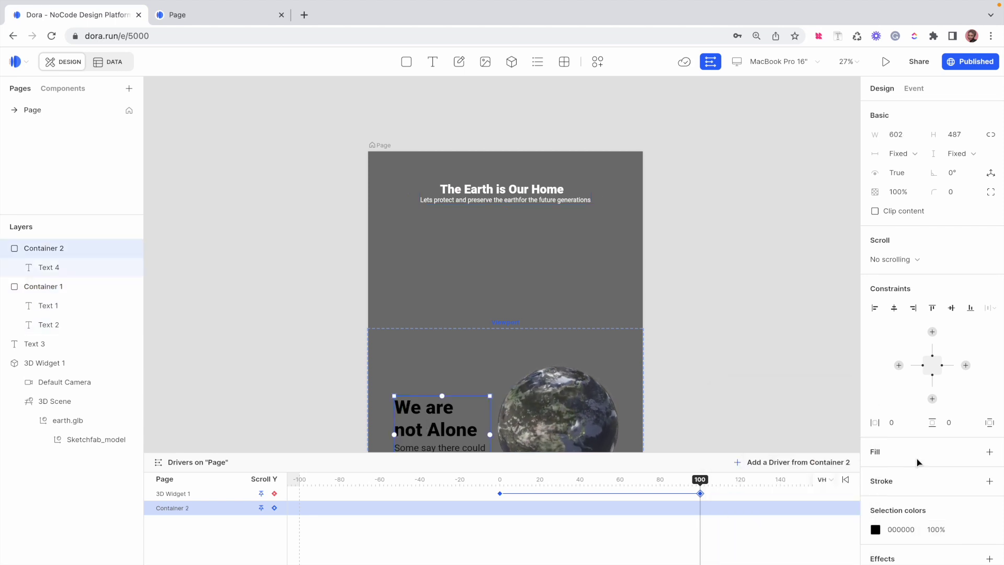
click(877, 531)
drag(742, 462, 693, 397)
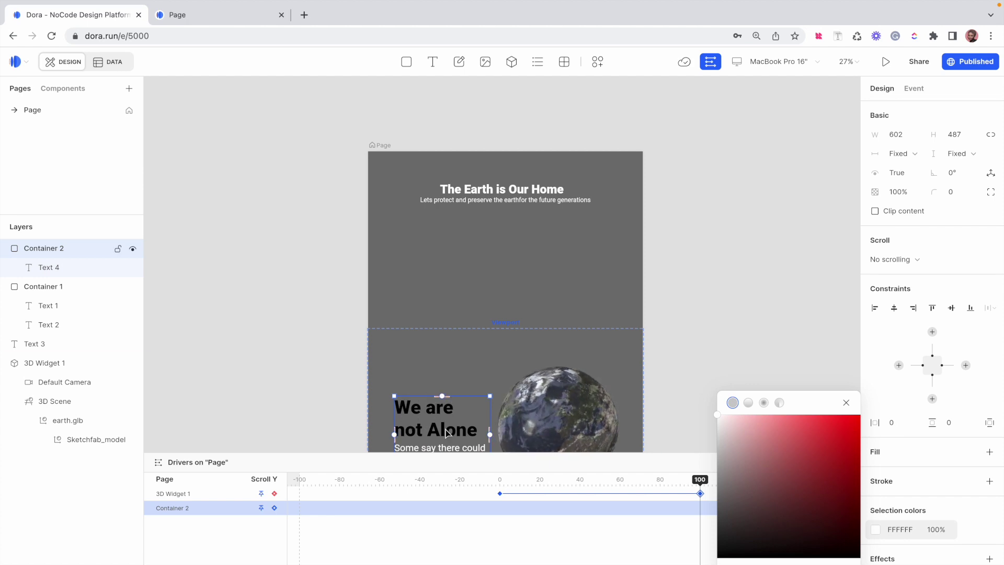
drag(35, 344, 33, 249)
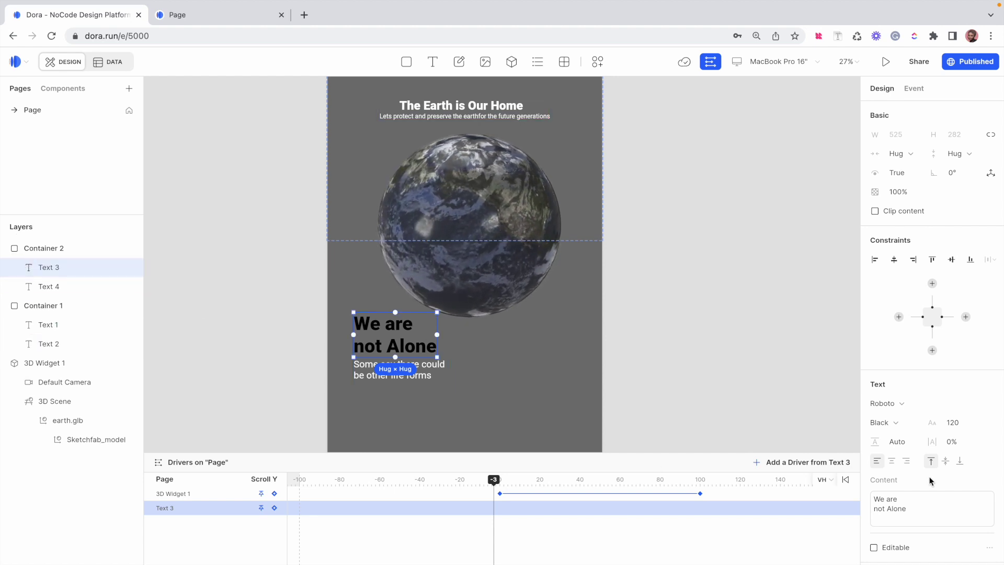
click(878, 562)
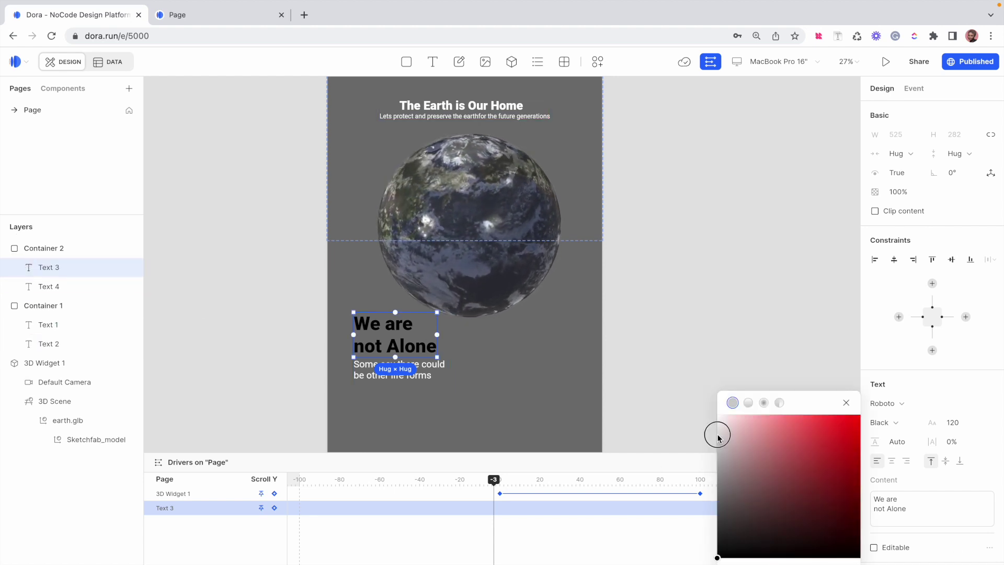
click(718, 416)
Darken the page background fill to near-black 151515
click(675, 382)
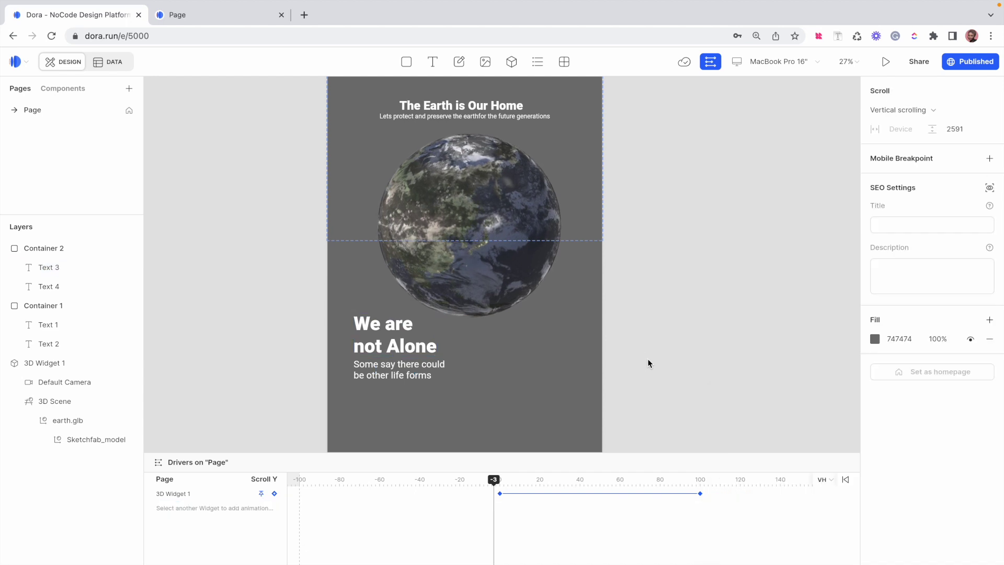
click(873, 341)
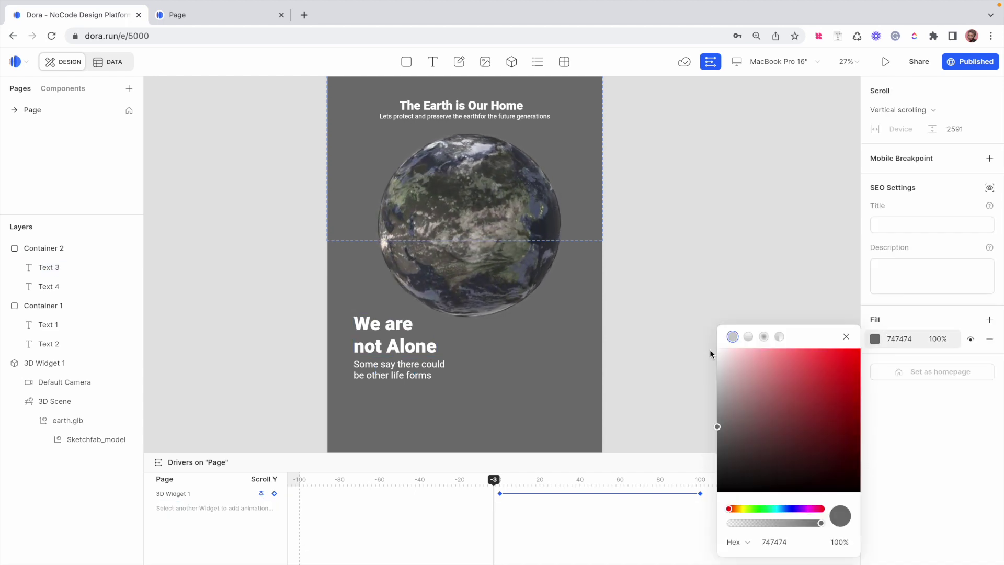
drag(719, 421, 695, 466)
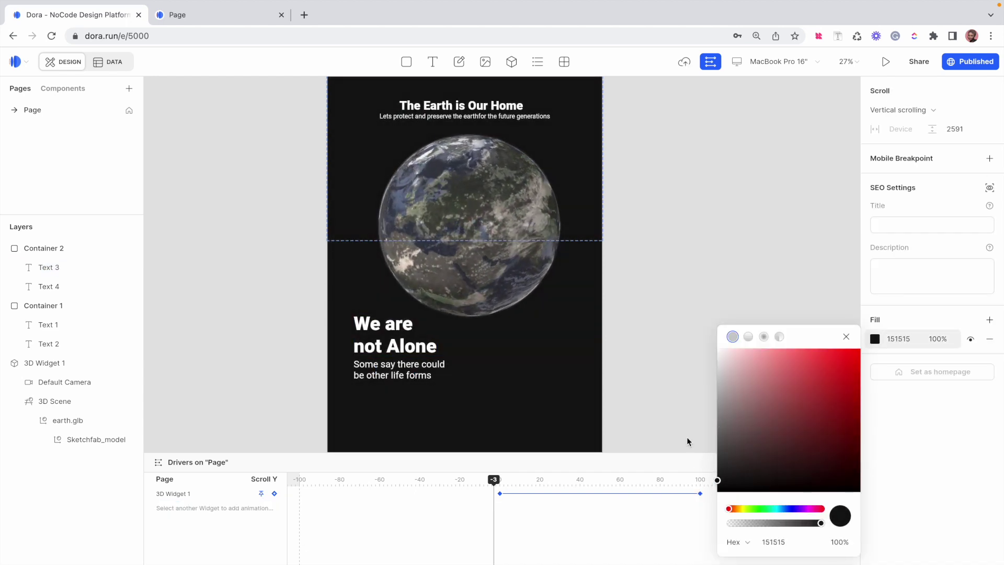
scroll(648, 327, up, 3)
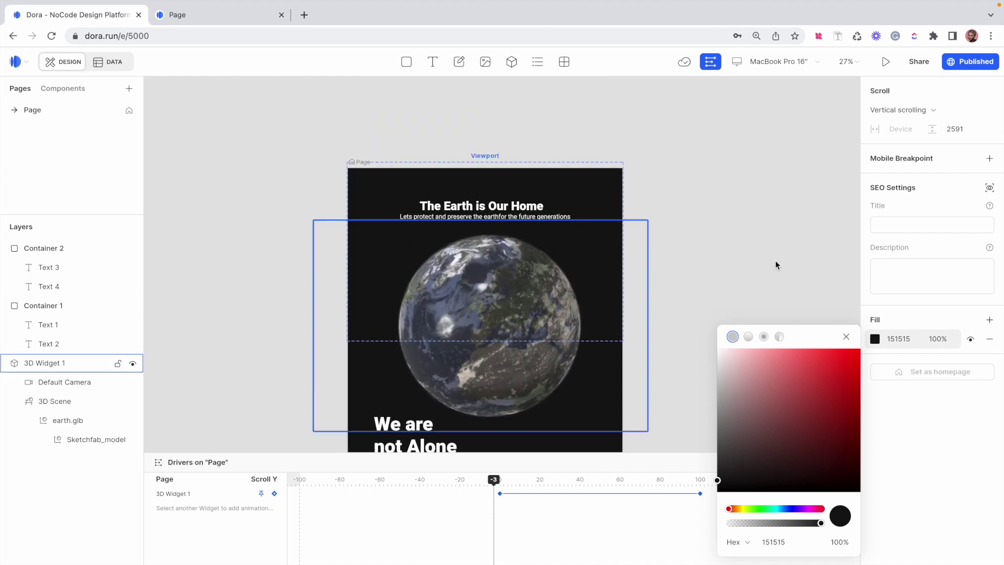
click(845, 337)
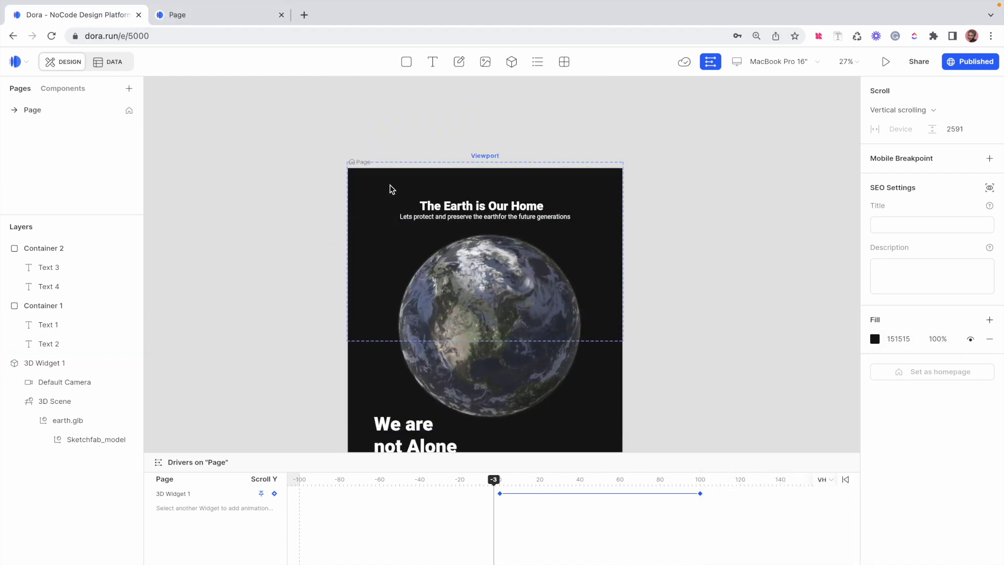
Reset the scroll timeline to 0 and hide the earth's 3D Widget 1 from the Layers panel
drag(494, 482, 500, 481)
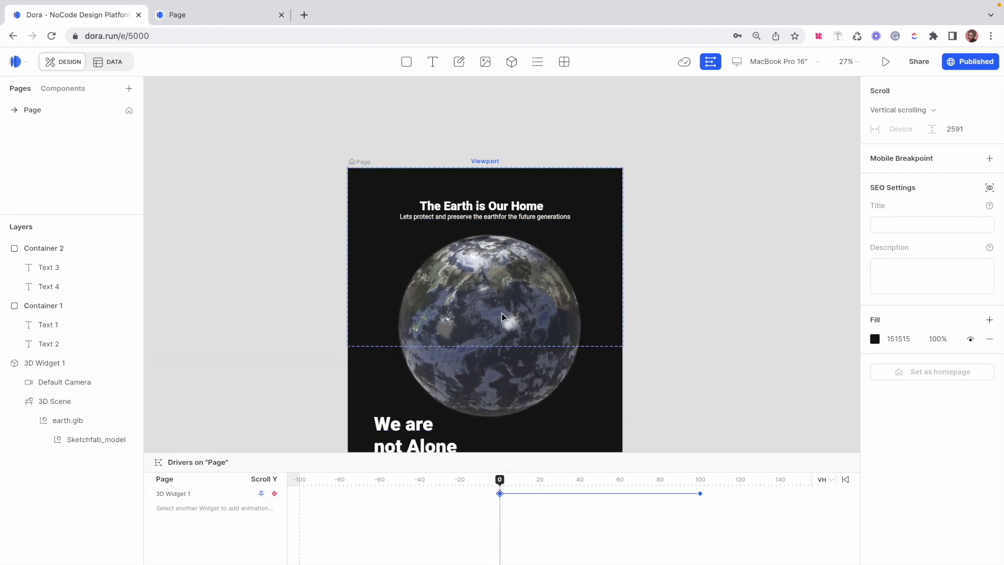
scroll(466, 212, up, 5)
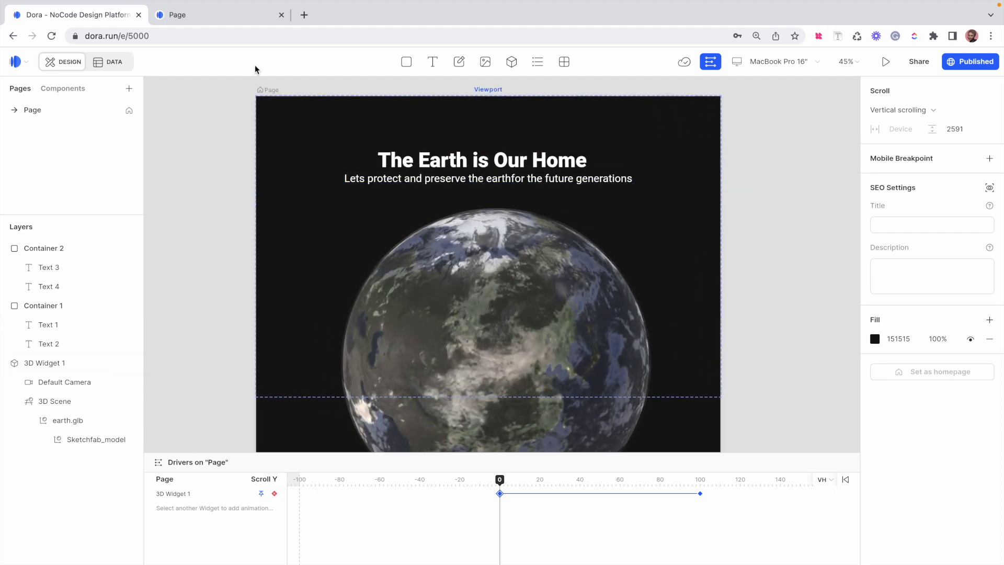
click(5, 363)
key(super+r)
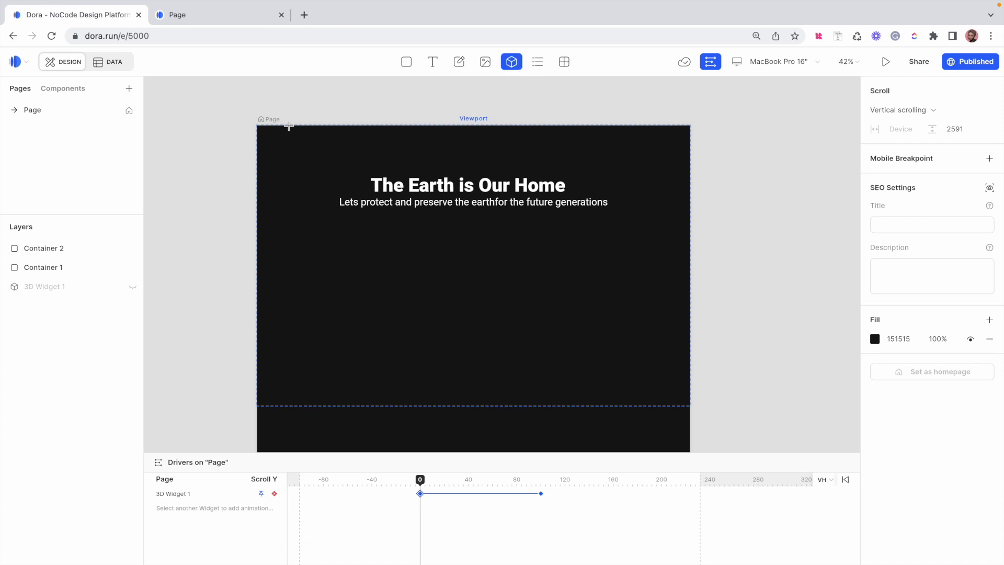
Draw a page-sized 3D widget and import simple_galaxy_simulation.glb into it
mouse_move(260, 127)
mouse_down()
mouse_move(680, 366)
mouse_move(688, 402)
mouse_up()
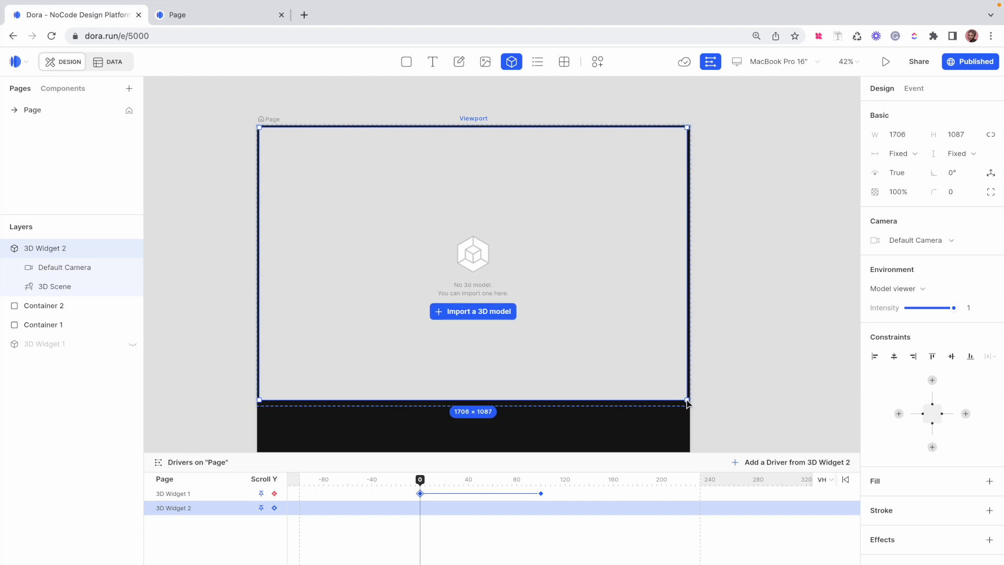
click(486, 314)
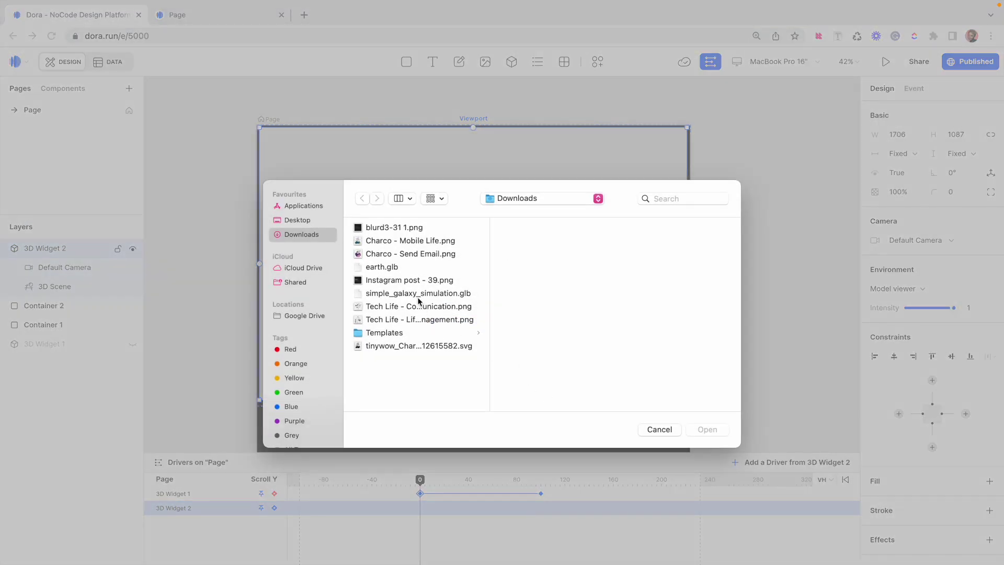
click(419, 295)
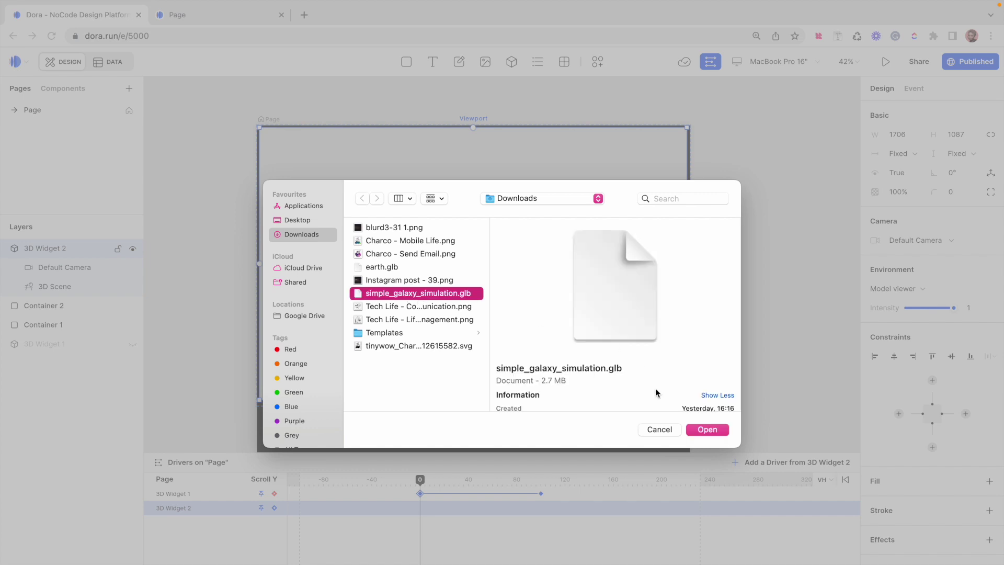
click(707, 431)
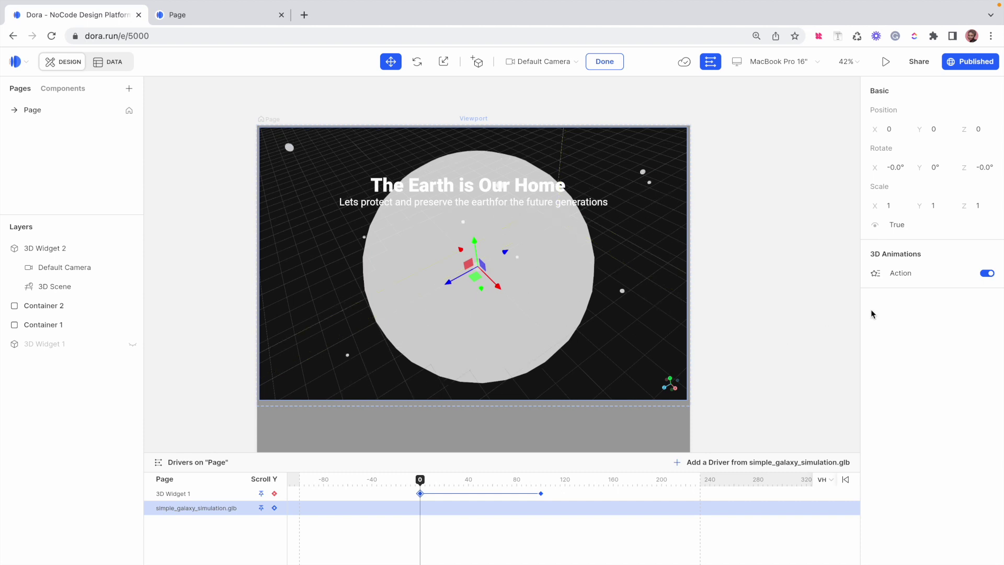
Set the galaxy's Action animation speed to 0.4
click(877, 275)
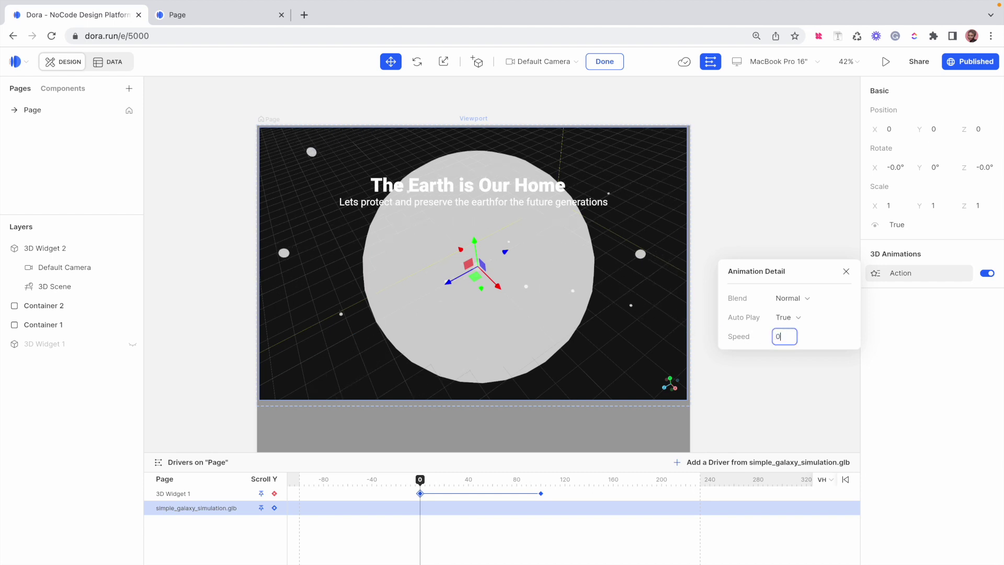
key(Return)
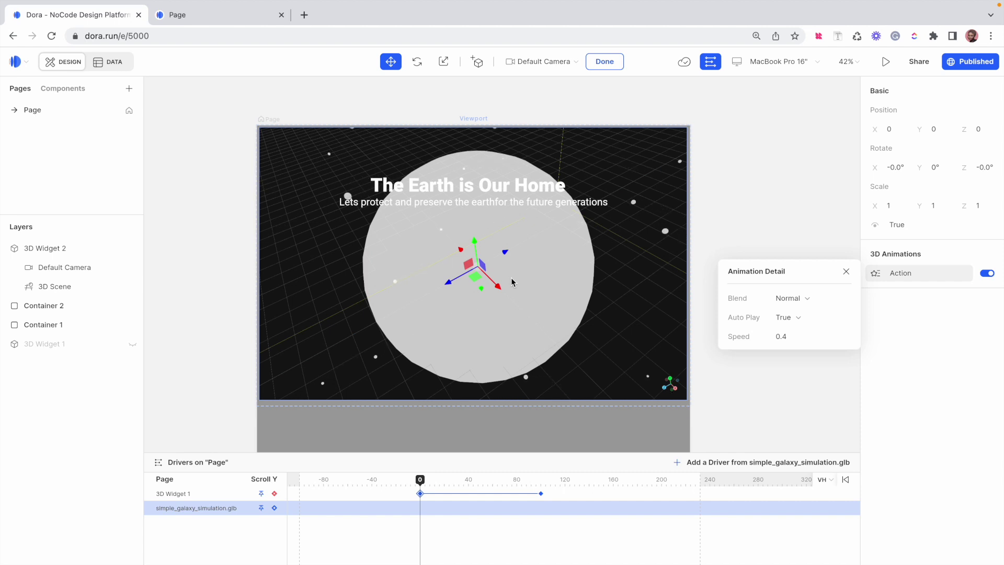
click(513, 282)
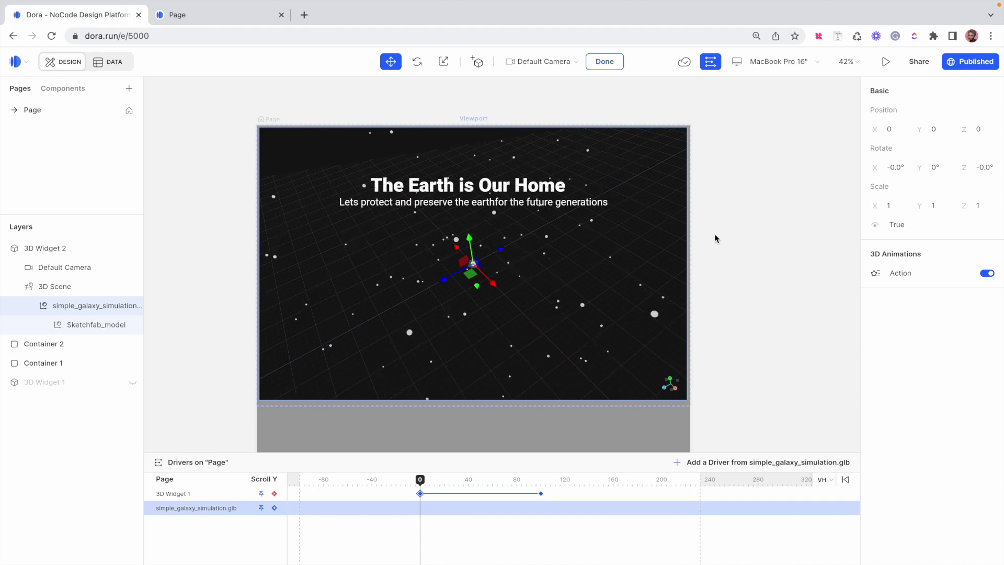
click(605, 62)
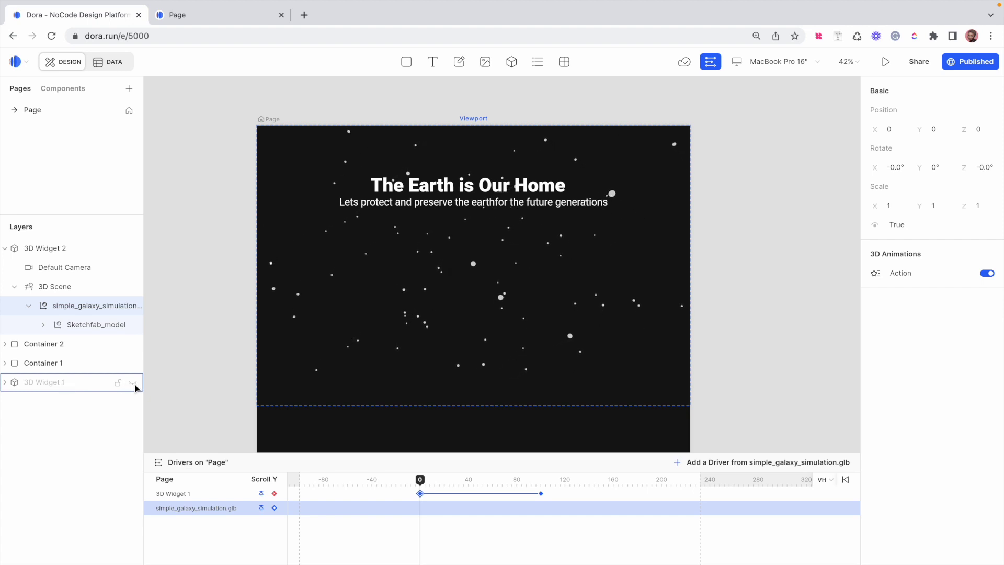
click(134, 385)
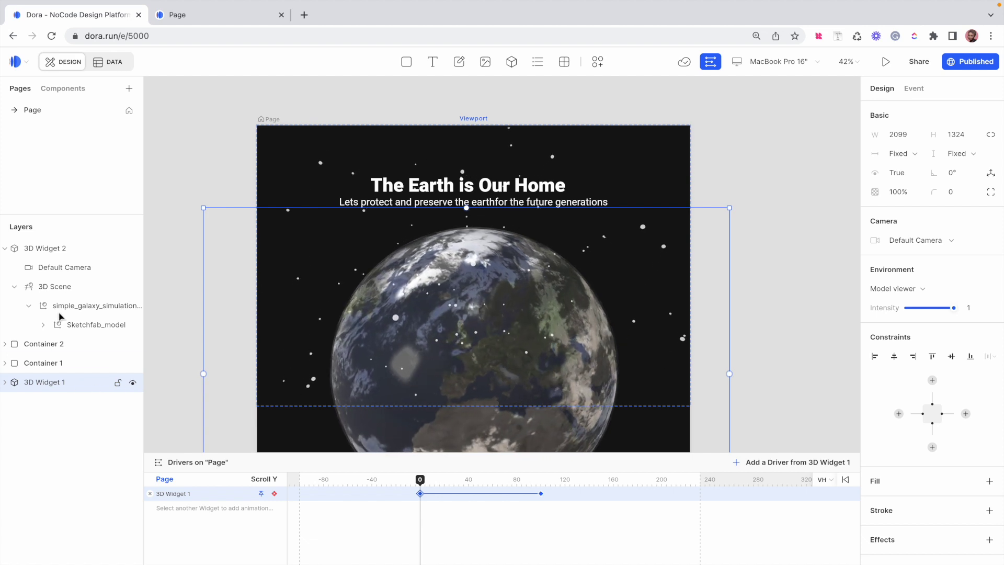
click(4, 249)
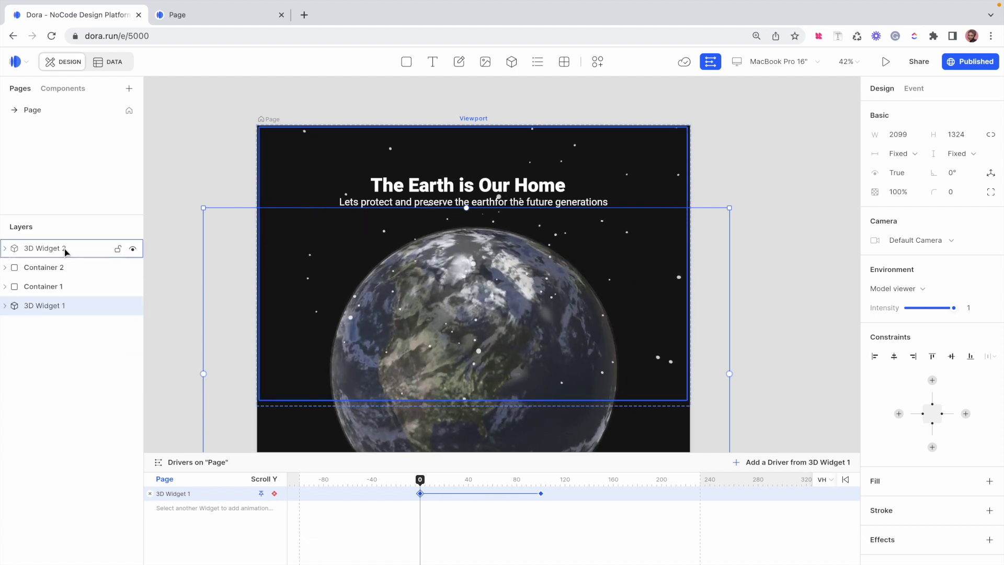
click(66, 250)
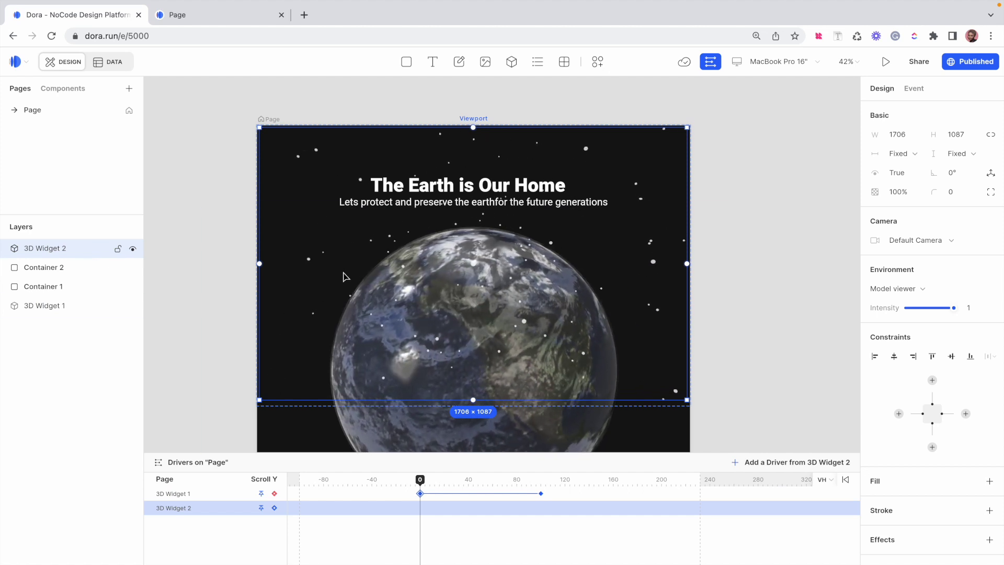
drag(55, 249, 58, 316)
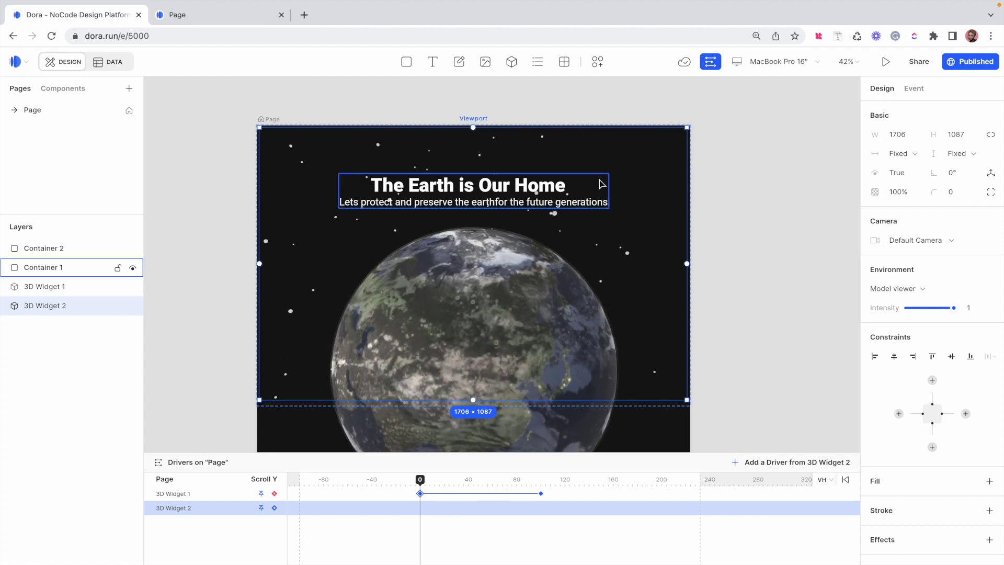
click(508, 111)
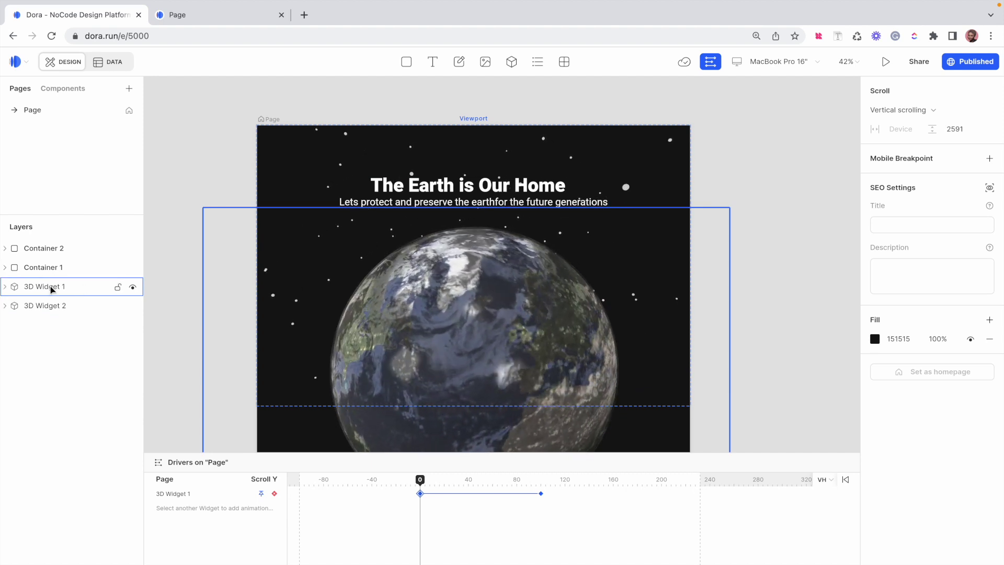
click(64, 307)
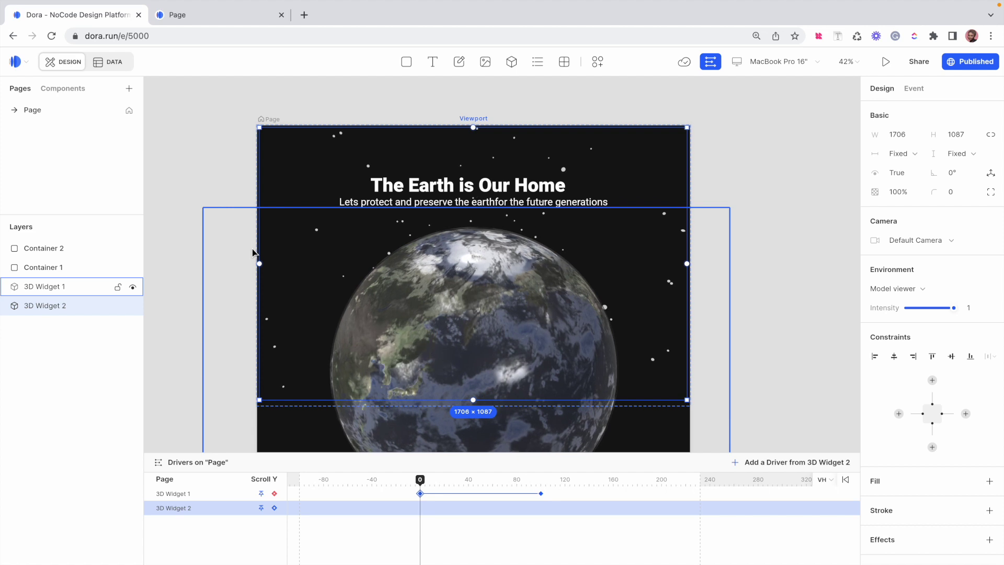
Pin the star-field widget's left edge to the viewport
scroll(255, 249, up, 8)
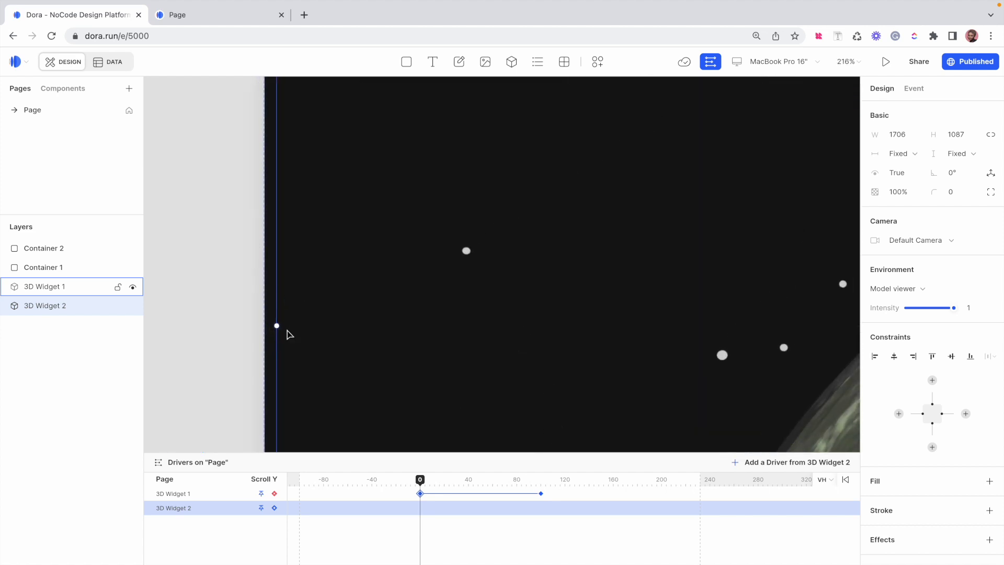
scroll(269, 332, left, 2)
drag(302, 289, 292, 303)
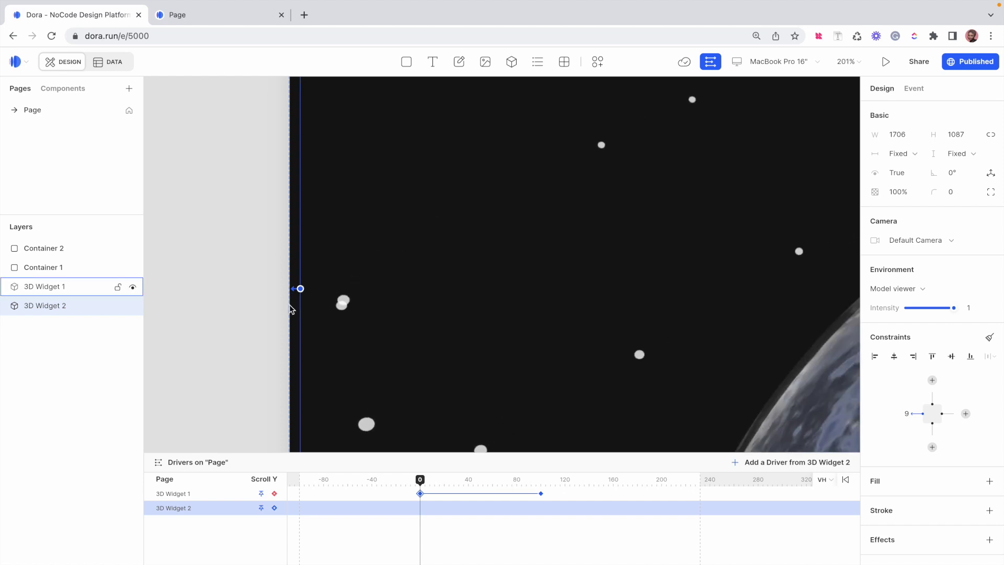
Pin the star-field widget's top edge to Viewport top
scroll(291, 310, down, 10)
scroll(340, 271, up, 10)
scroll(375, 304, up, 5)
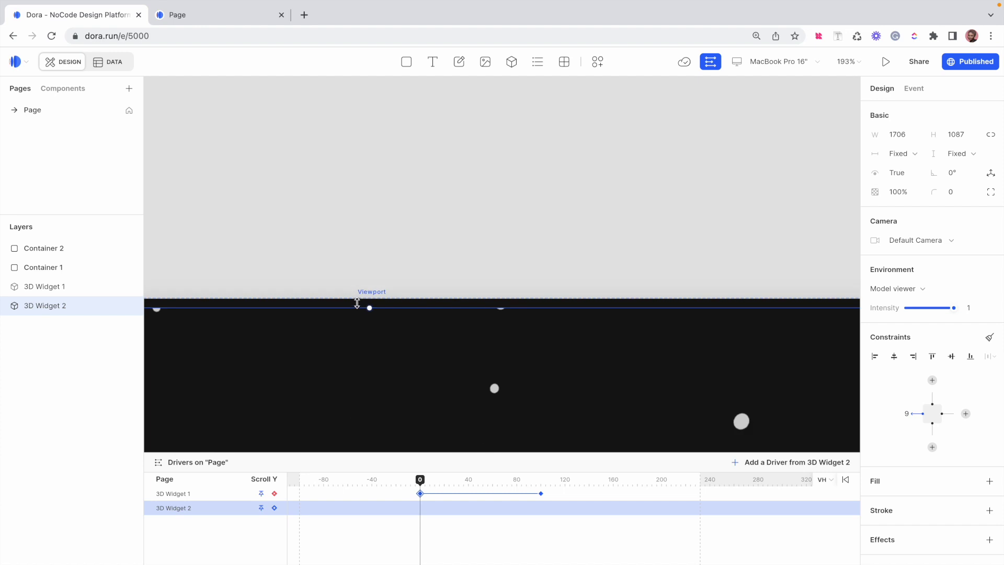
drag(380, 313, 384, 298)
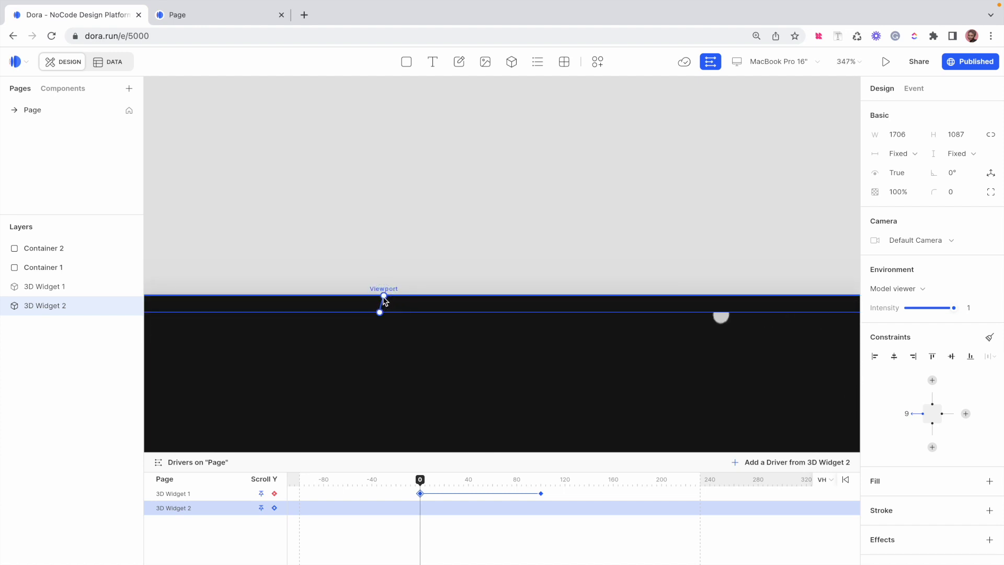
click(384, 299)
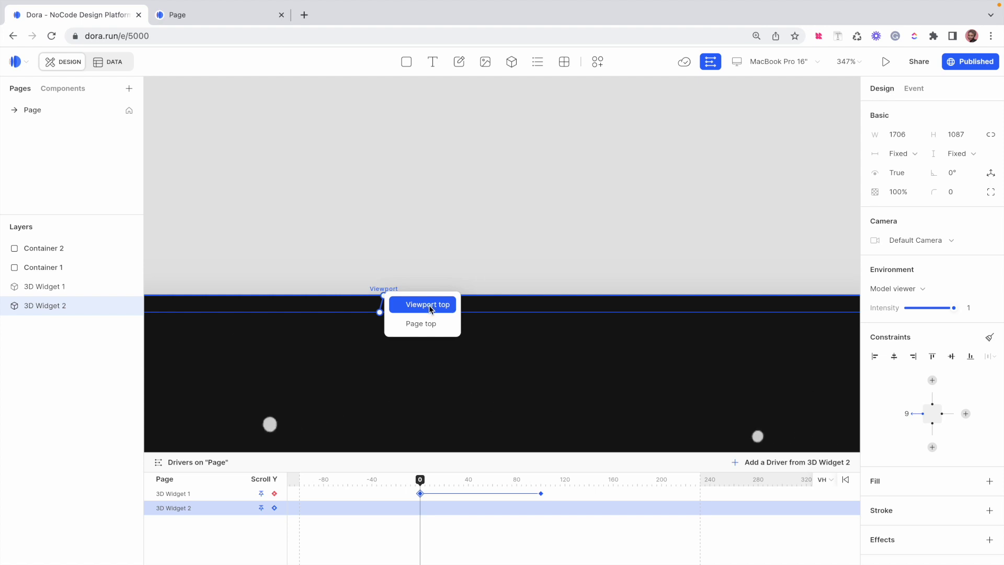
click(428, 305)
Scroll through the page to check the pinned star field, then switch to the published site
scroll(477, 335, down, 3)
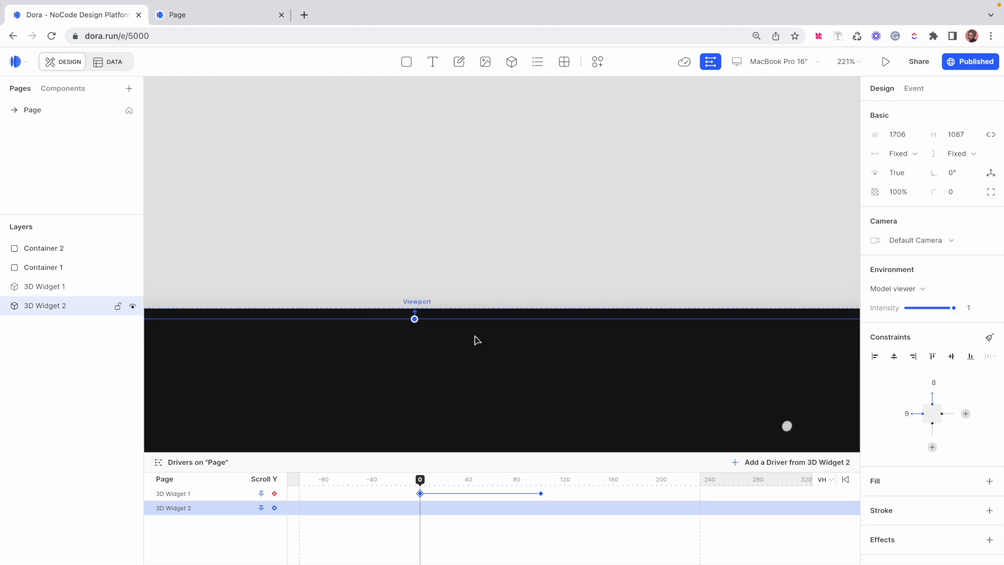
scroll(477, 341, down, 5)
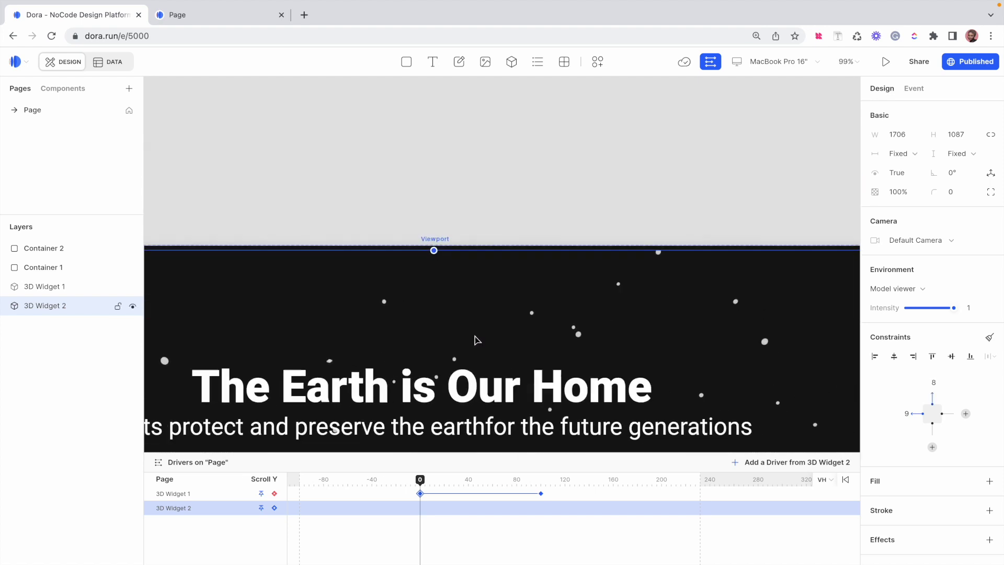
scroll(475, 340, down, 7)
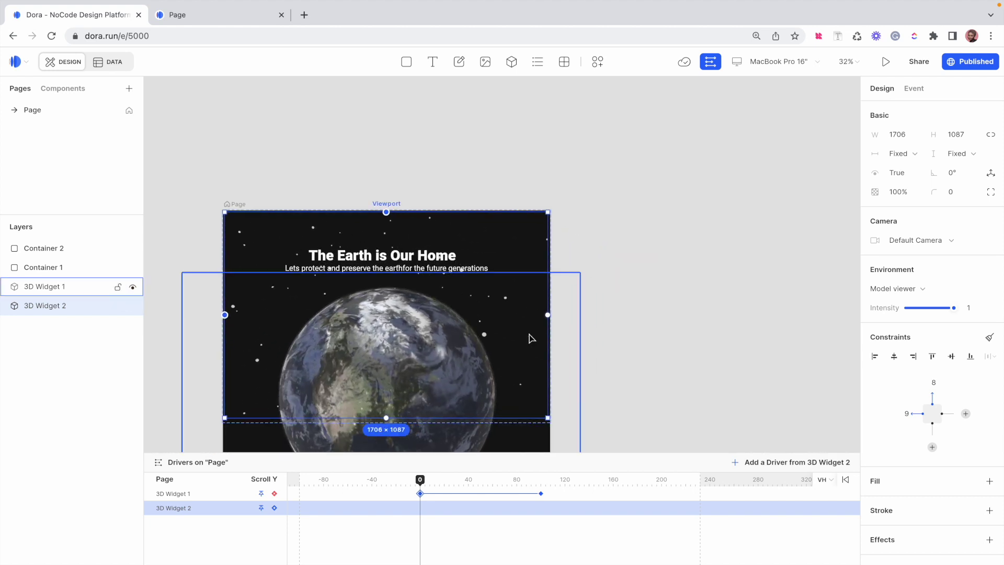
scroll(544, 325, up, 8)
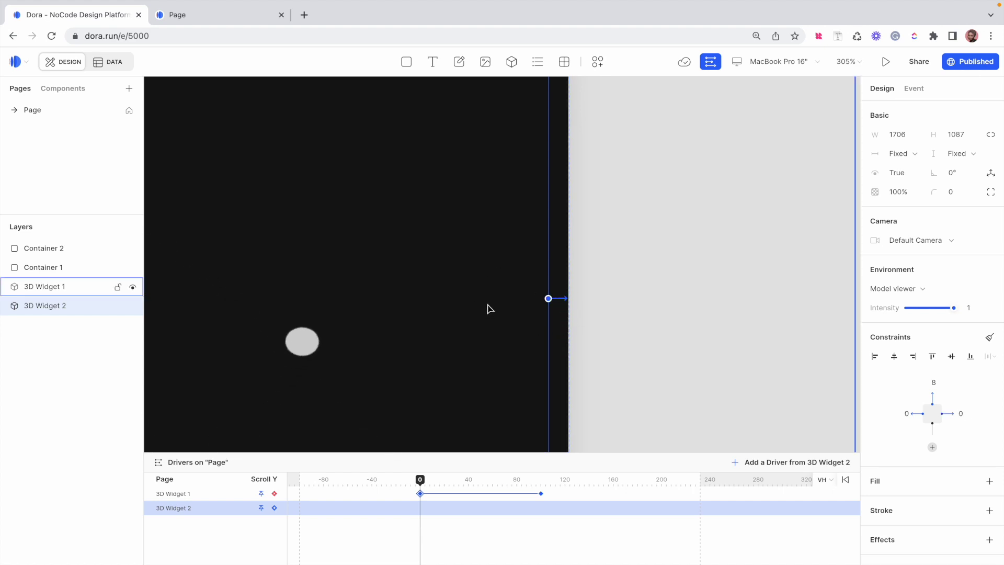
scroll(490, 309, down, 5)
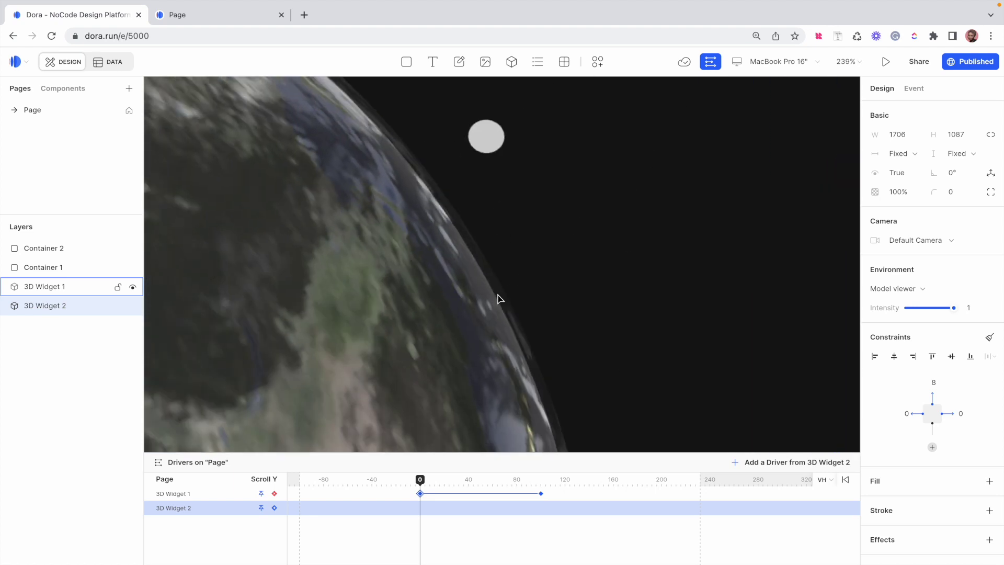
scroll(498, 298, down, 10)
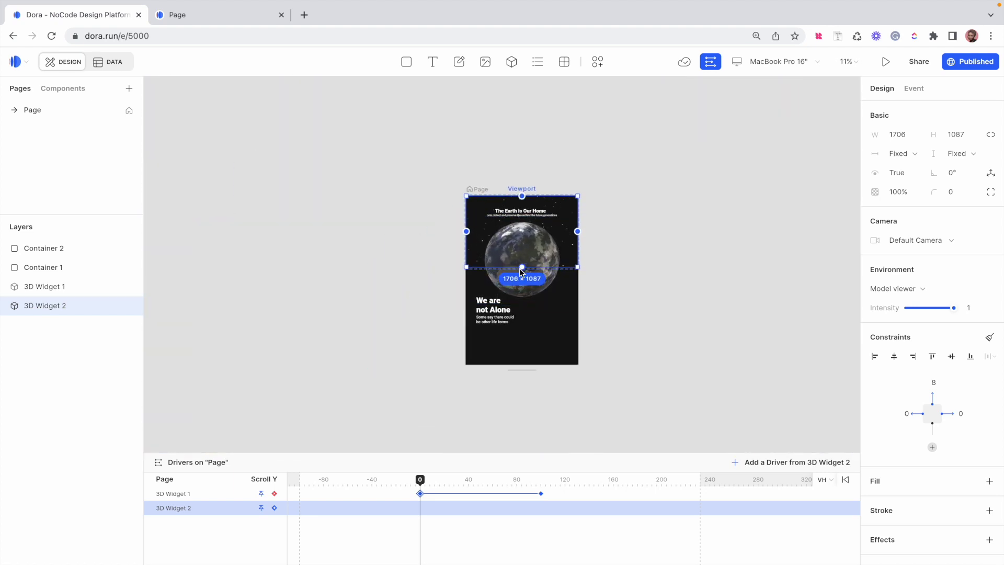
scroll(521, 272, up, 10)
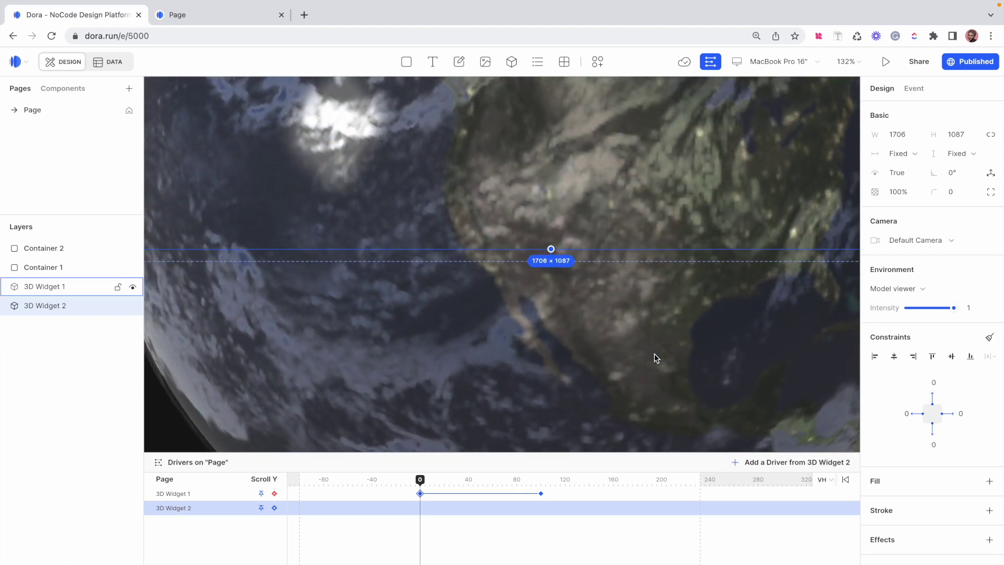
scroll(654, 354, down, 12)
scroll(655, 353, up, 3)
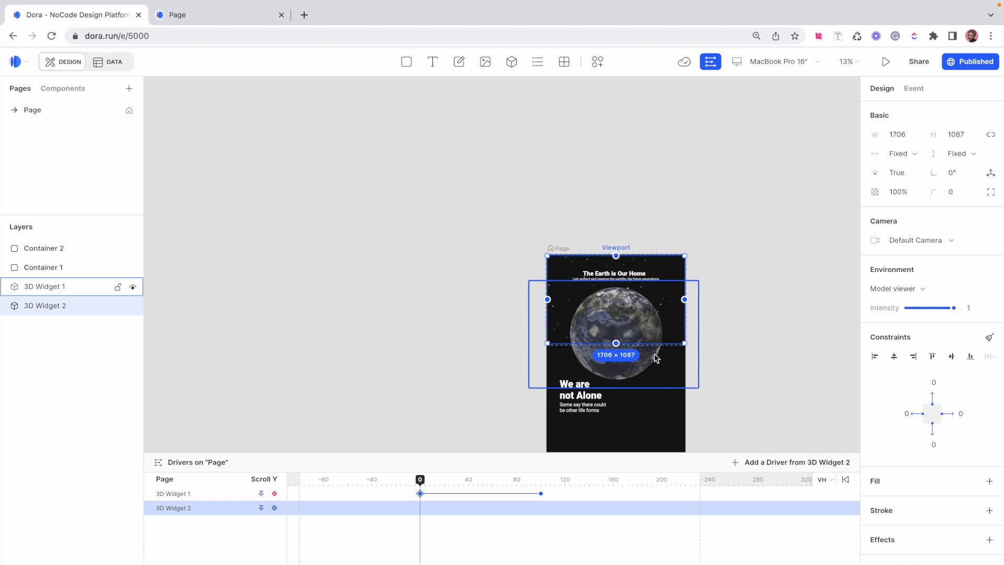
click(189, 15)
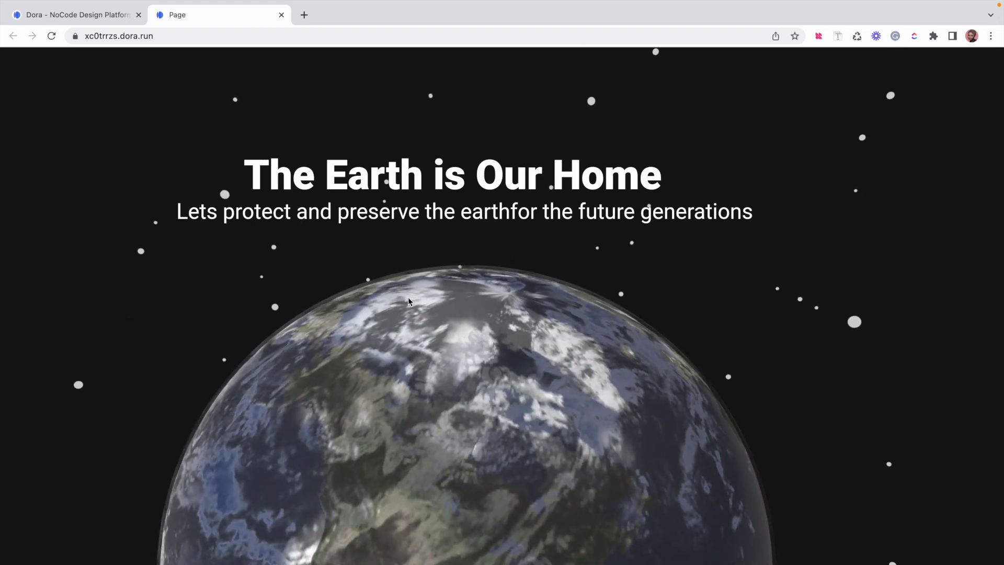
scroll(454, 376, down, 5)
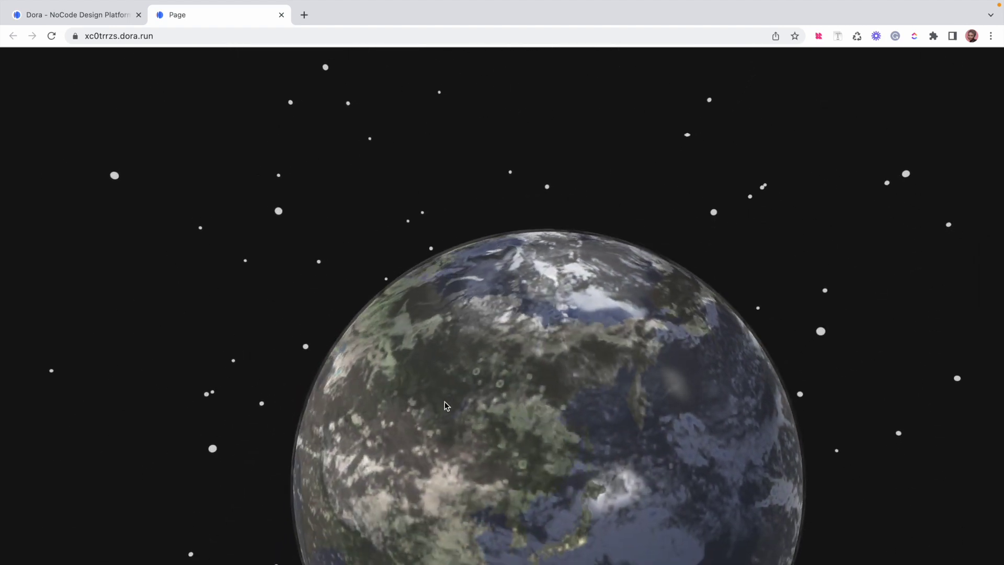
scroll(446, 406, down, 2)
scroll(446, 406, down, 3)
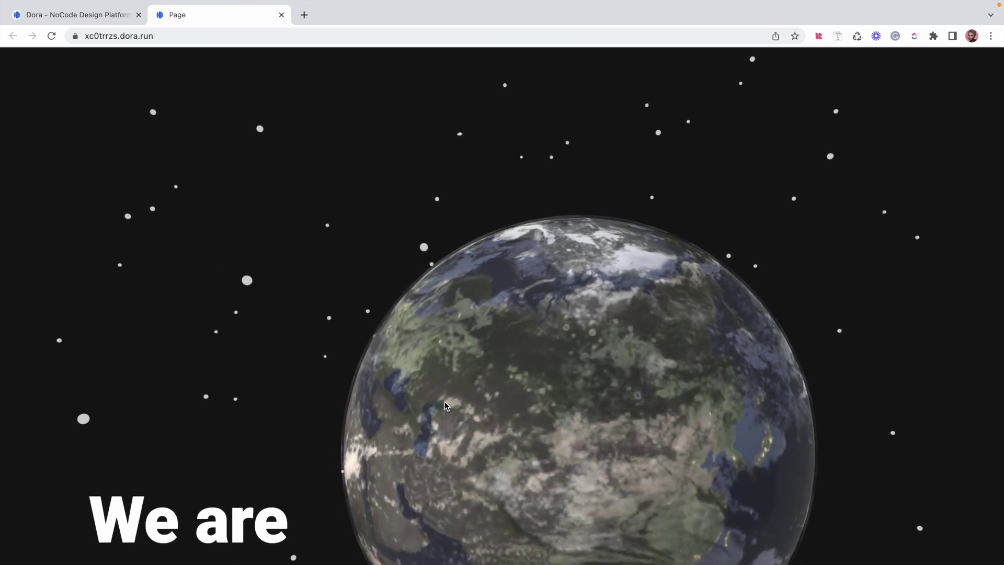
scroll(446, 406, down, 2)
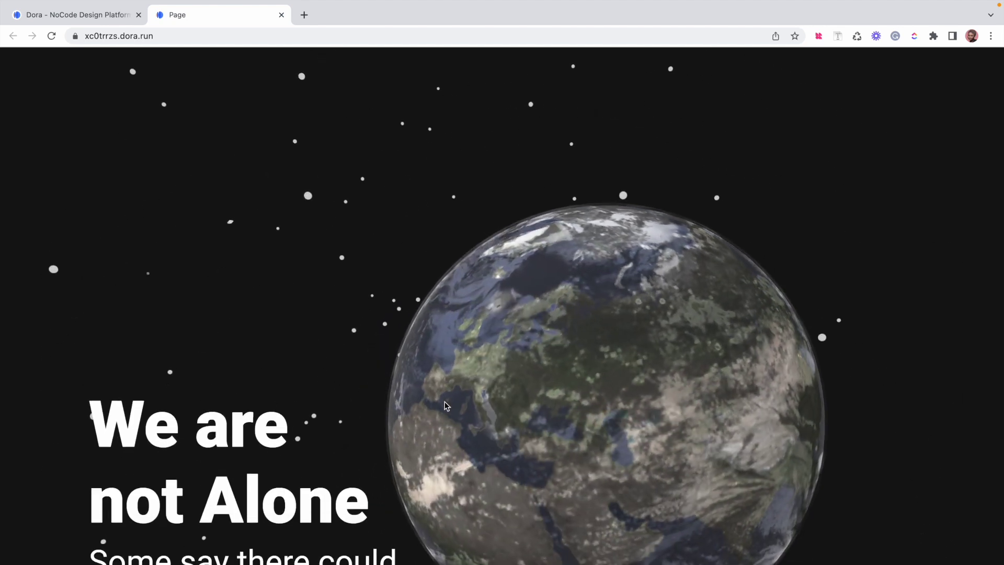
scroll(446, 406, down, 3)
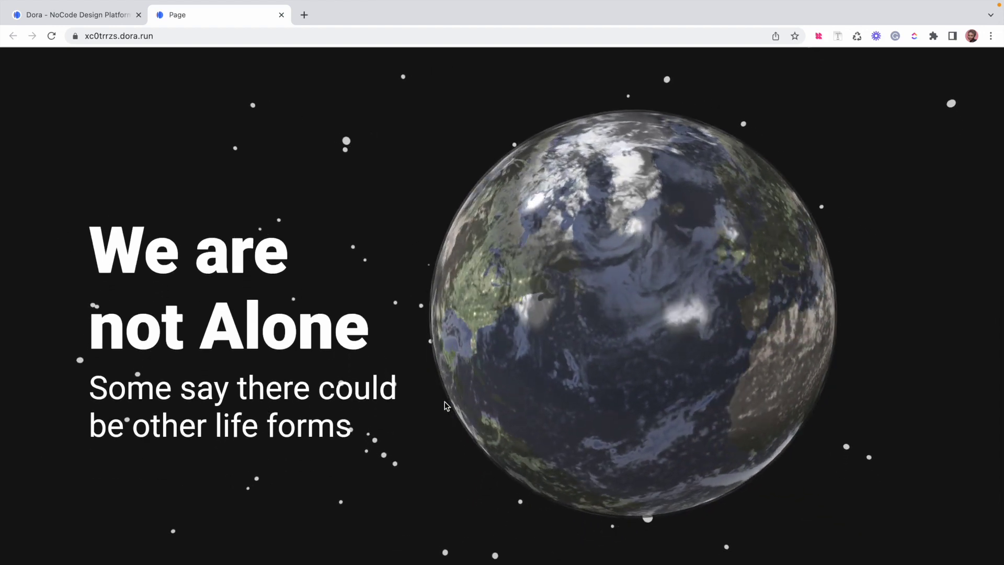
scroll(447, 406, up, 5)
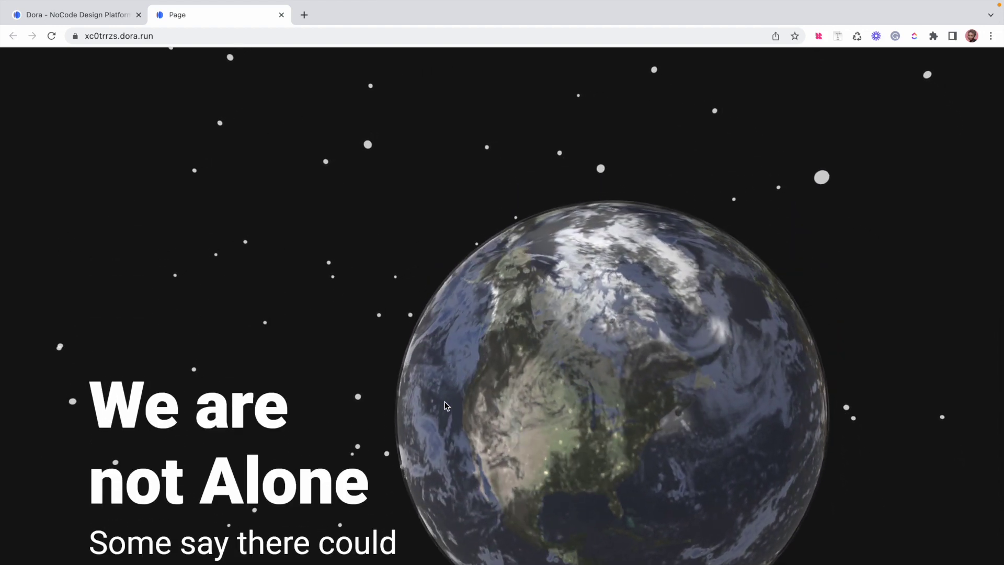
scroll(446, 406, up, 3)
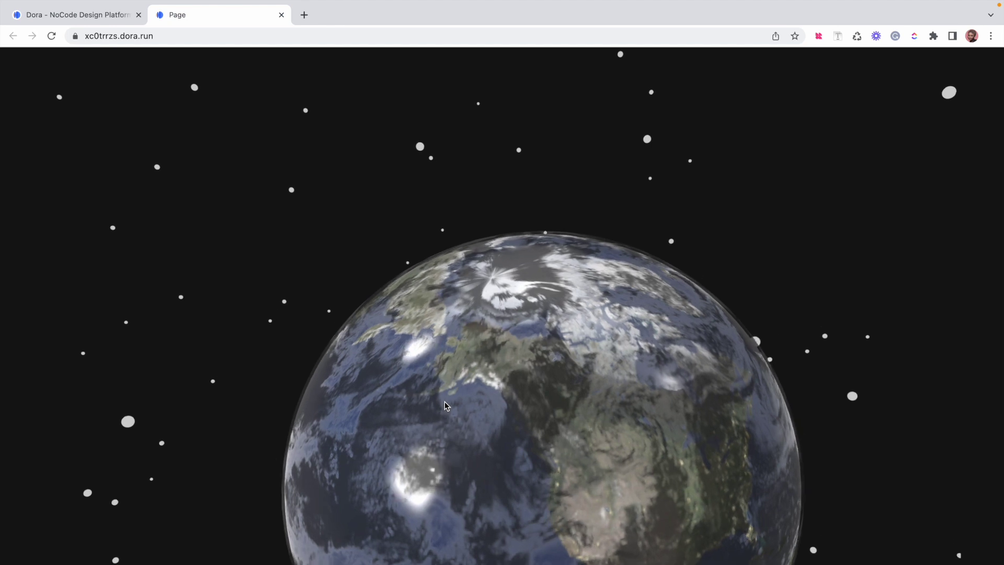
scroll(446, 405, up, 3)
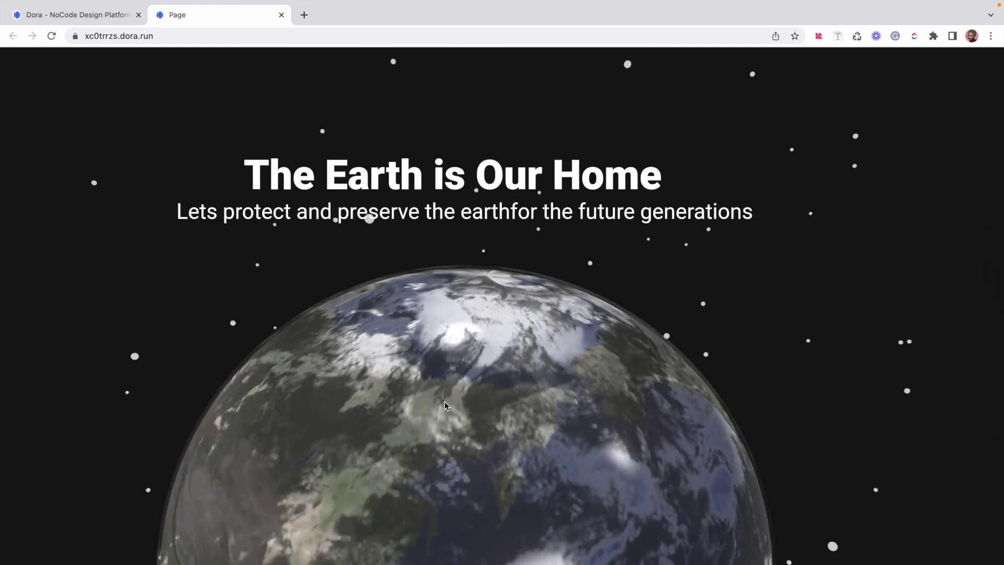
scroll(446, 406, down, 5)
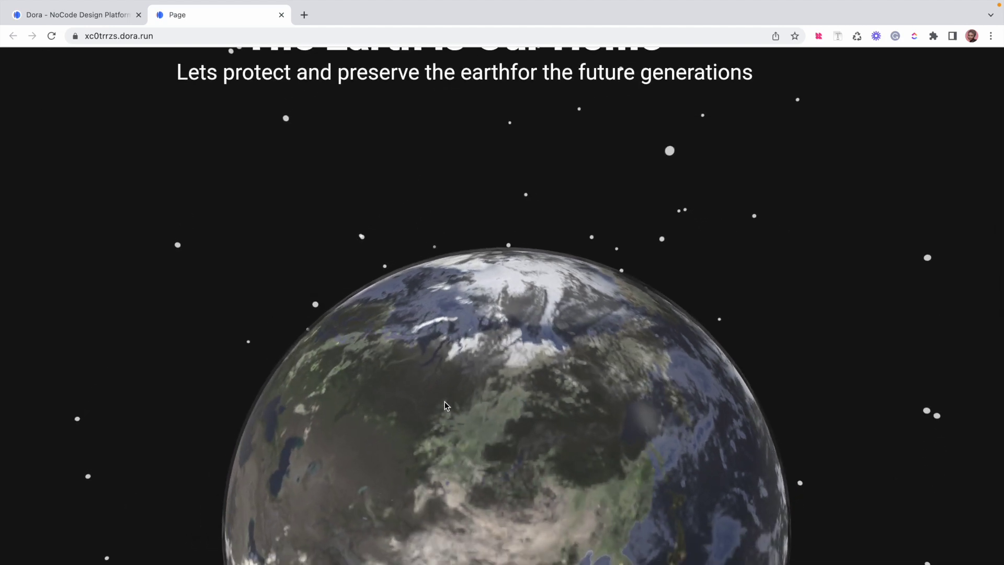
scroll(446, 405, down, 5)
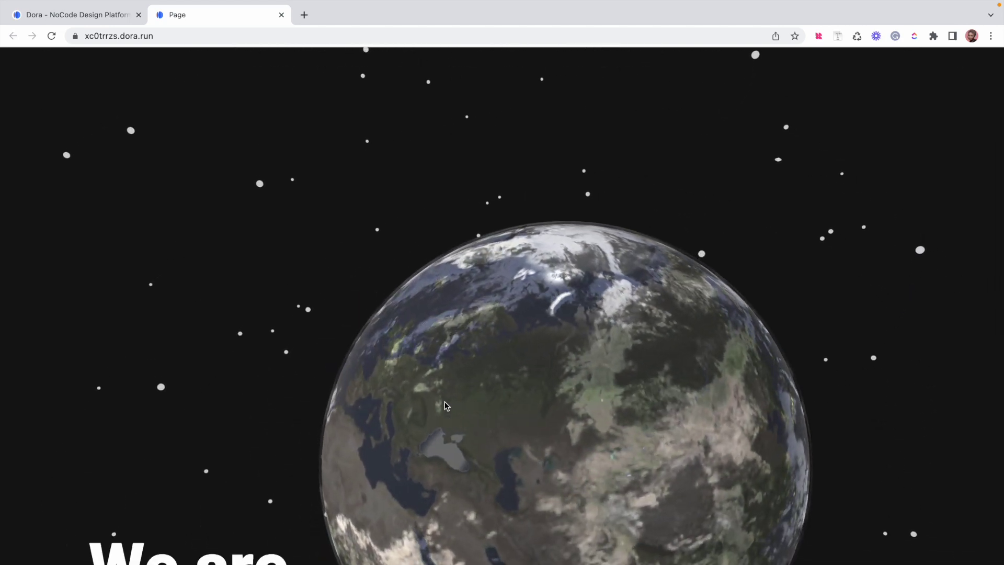